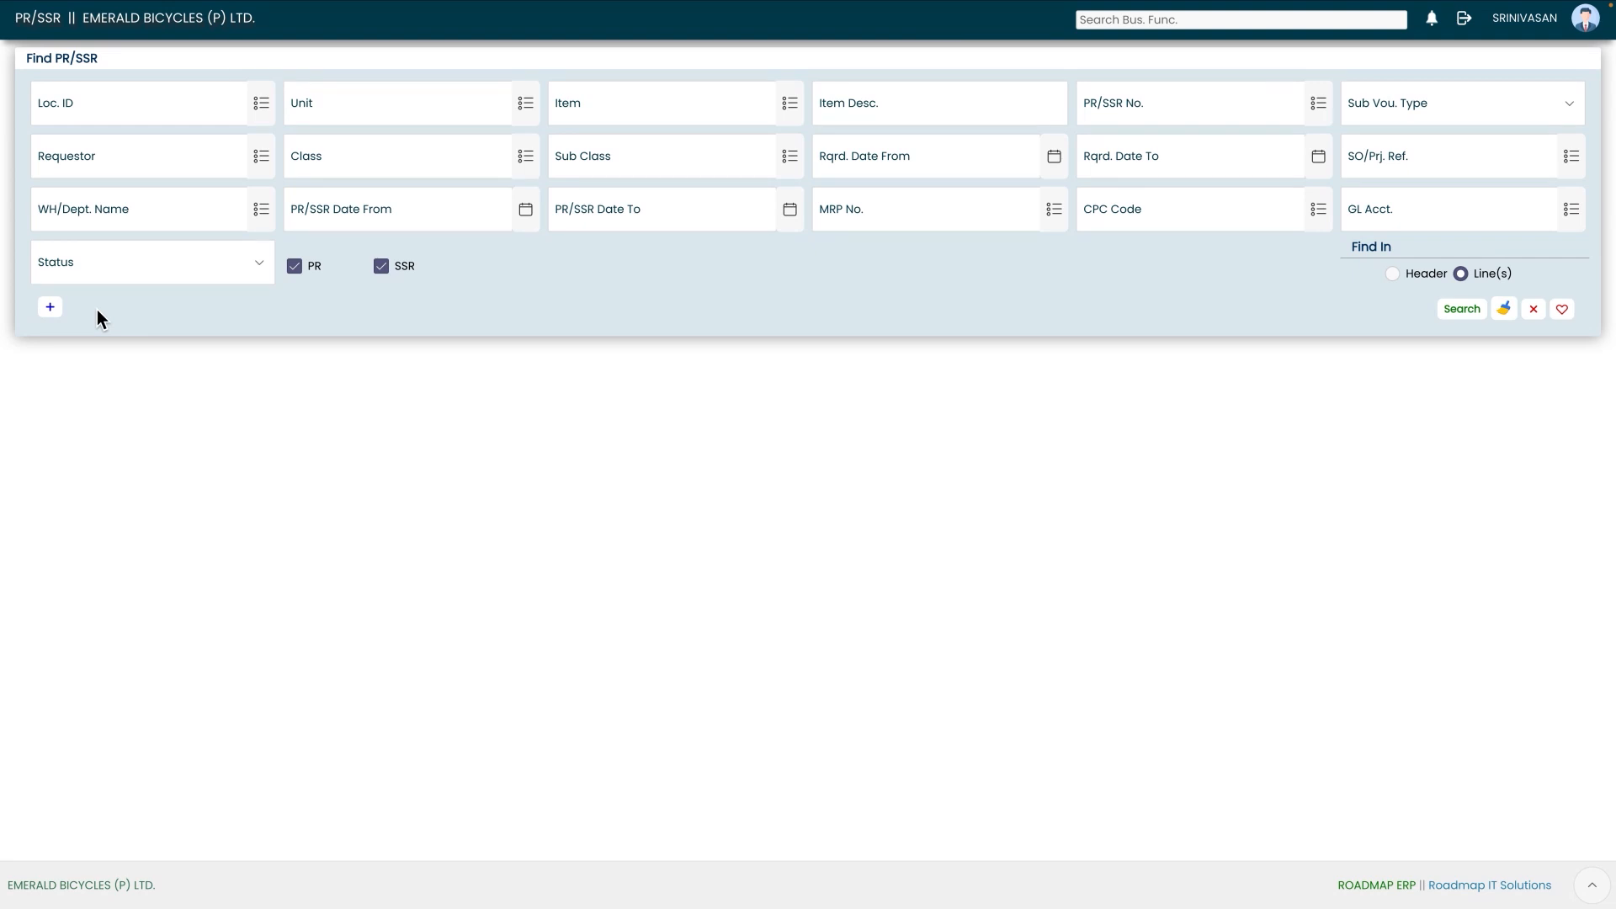
- Start a new purchase request with sub voucher type PR - GENERAL and PR date 30-09-2025
click(51, 309)
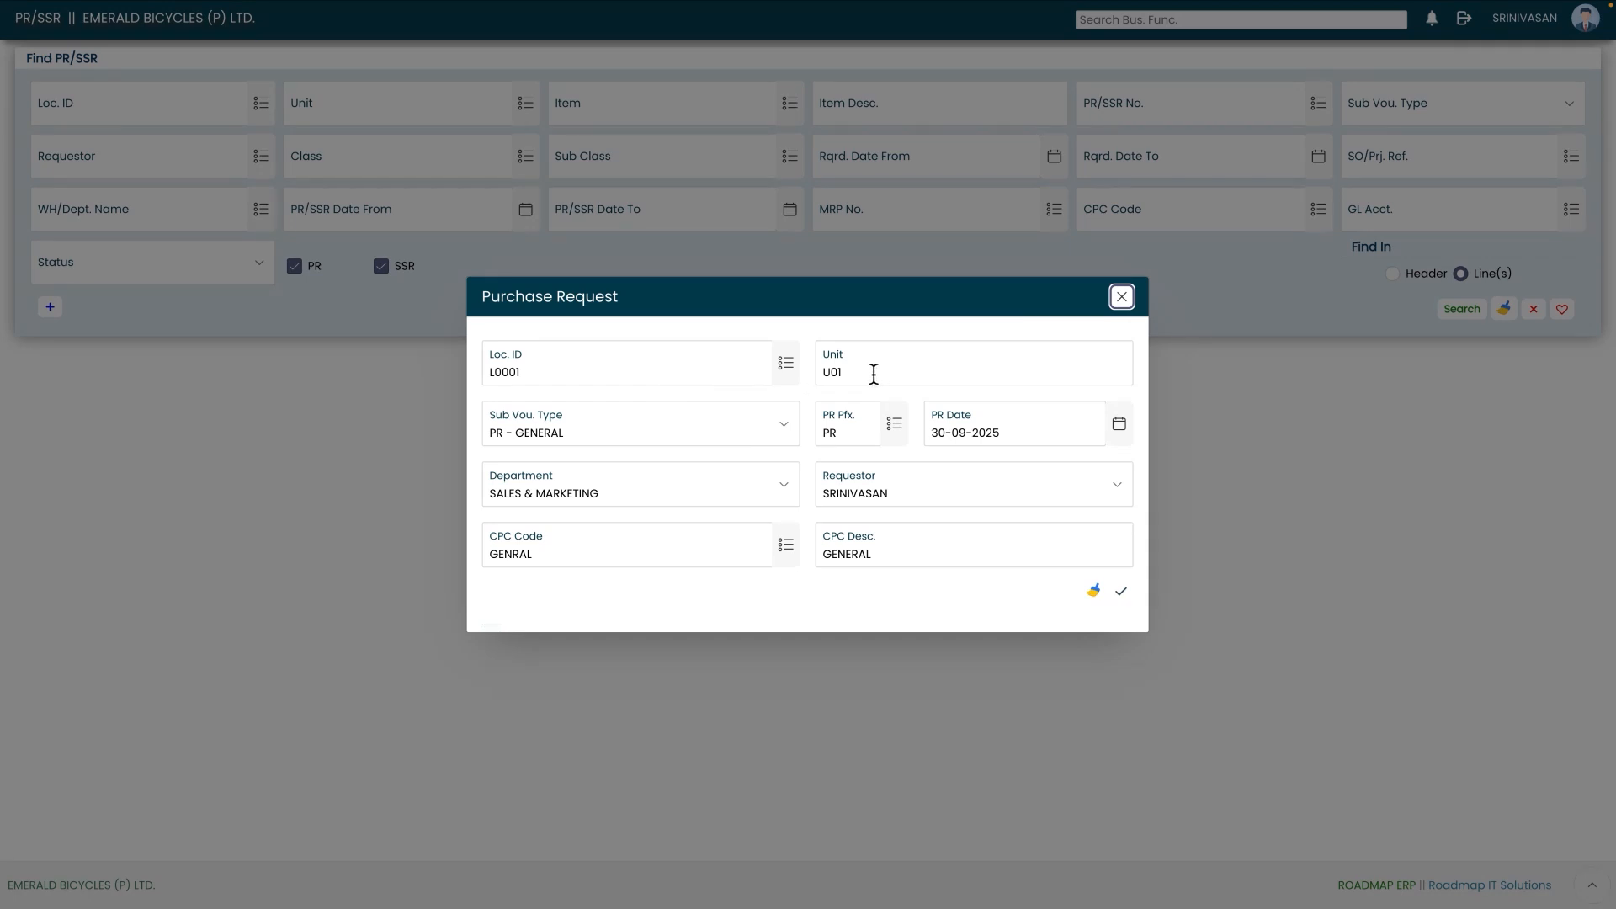
click(744, 434)
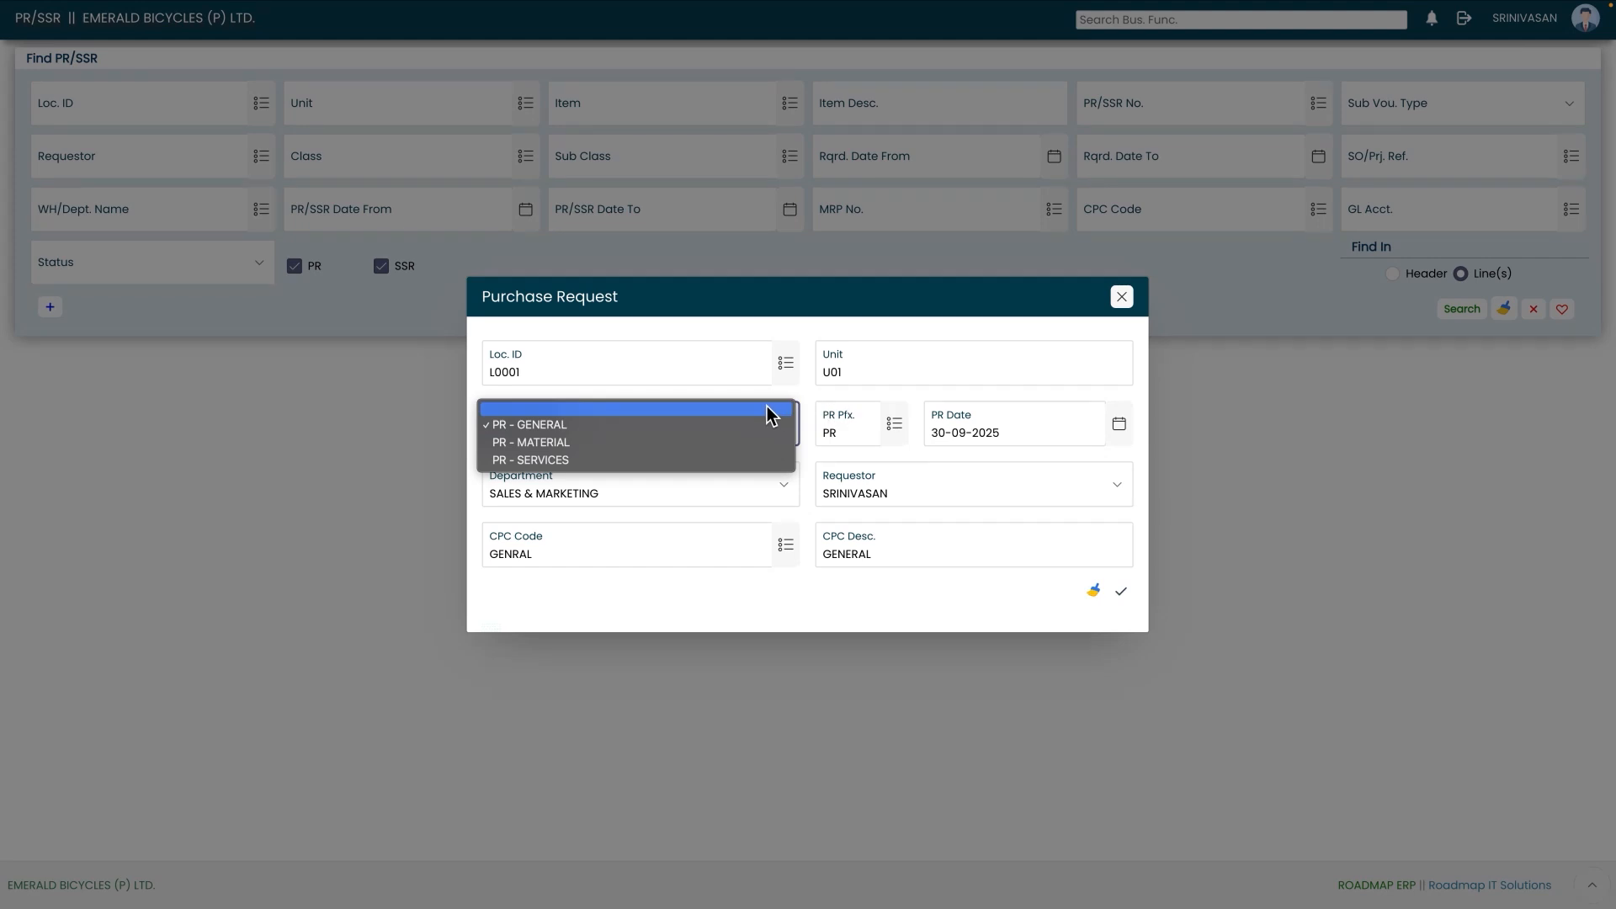
click(830, 402)
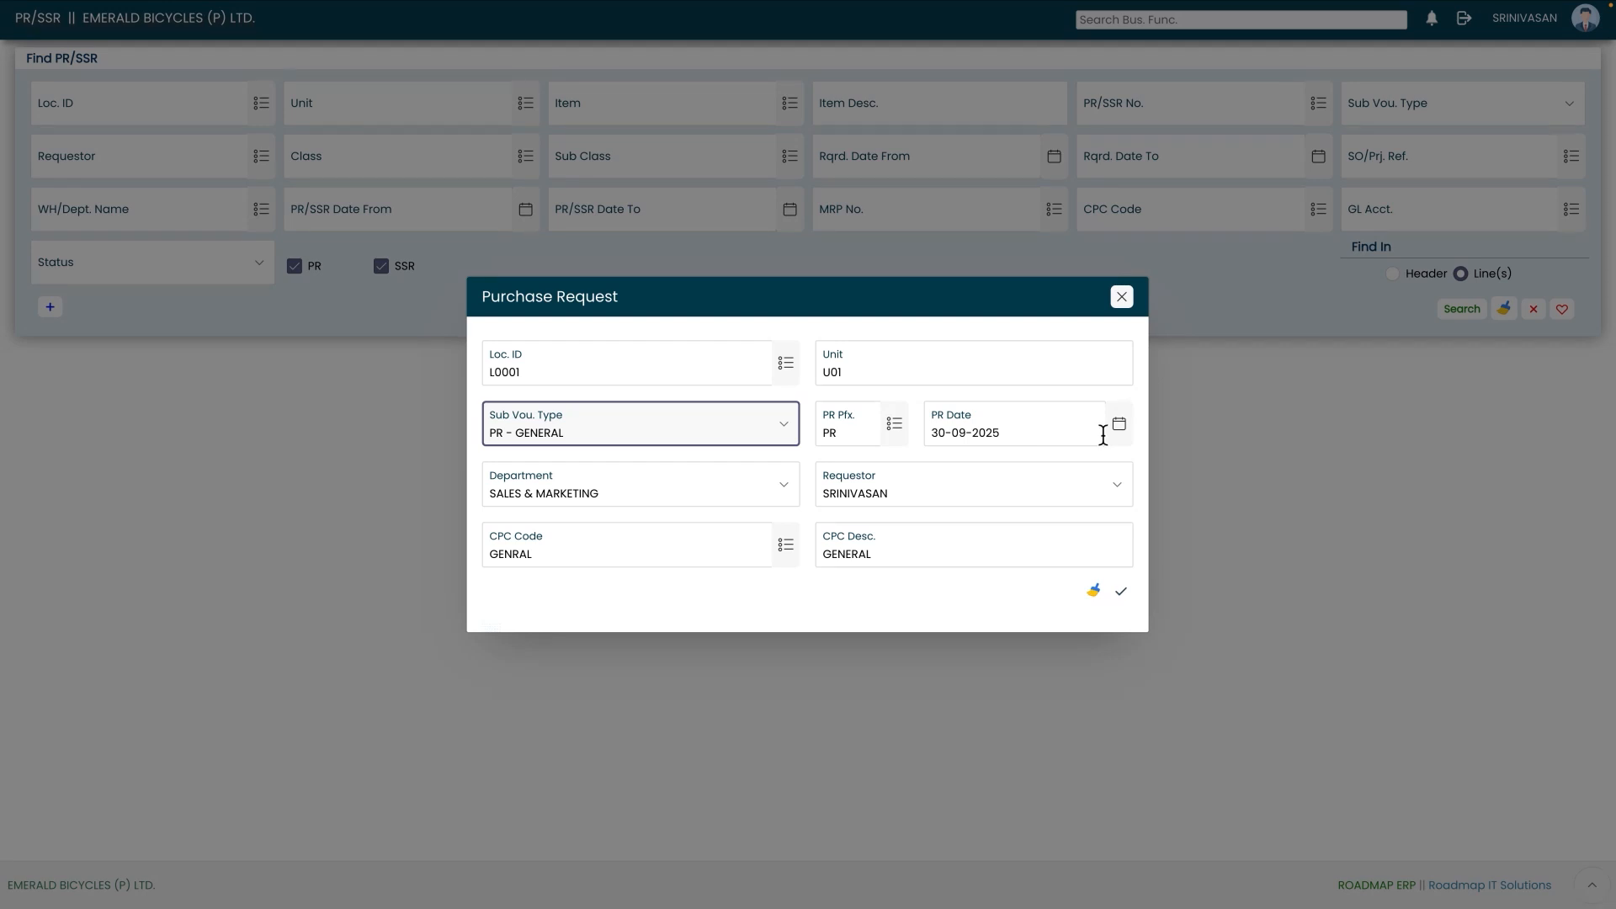
click(1065, 436)
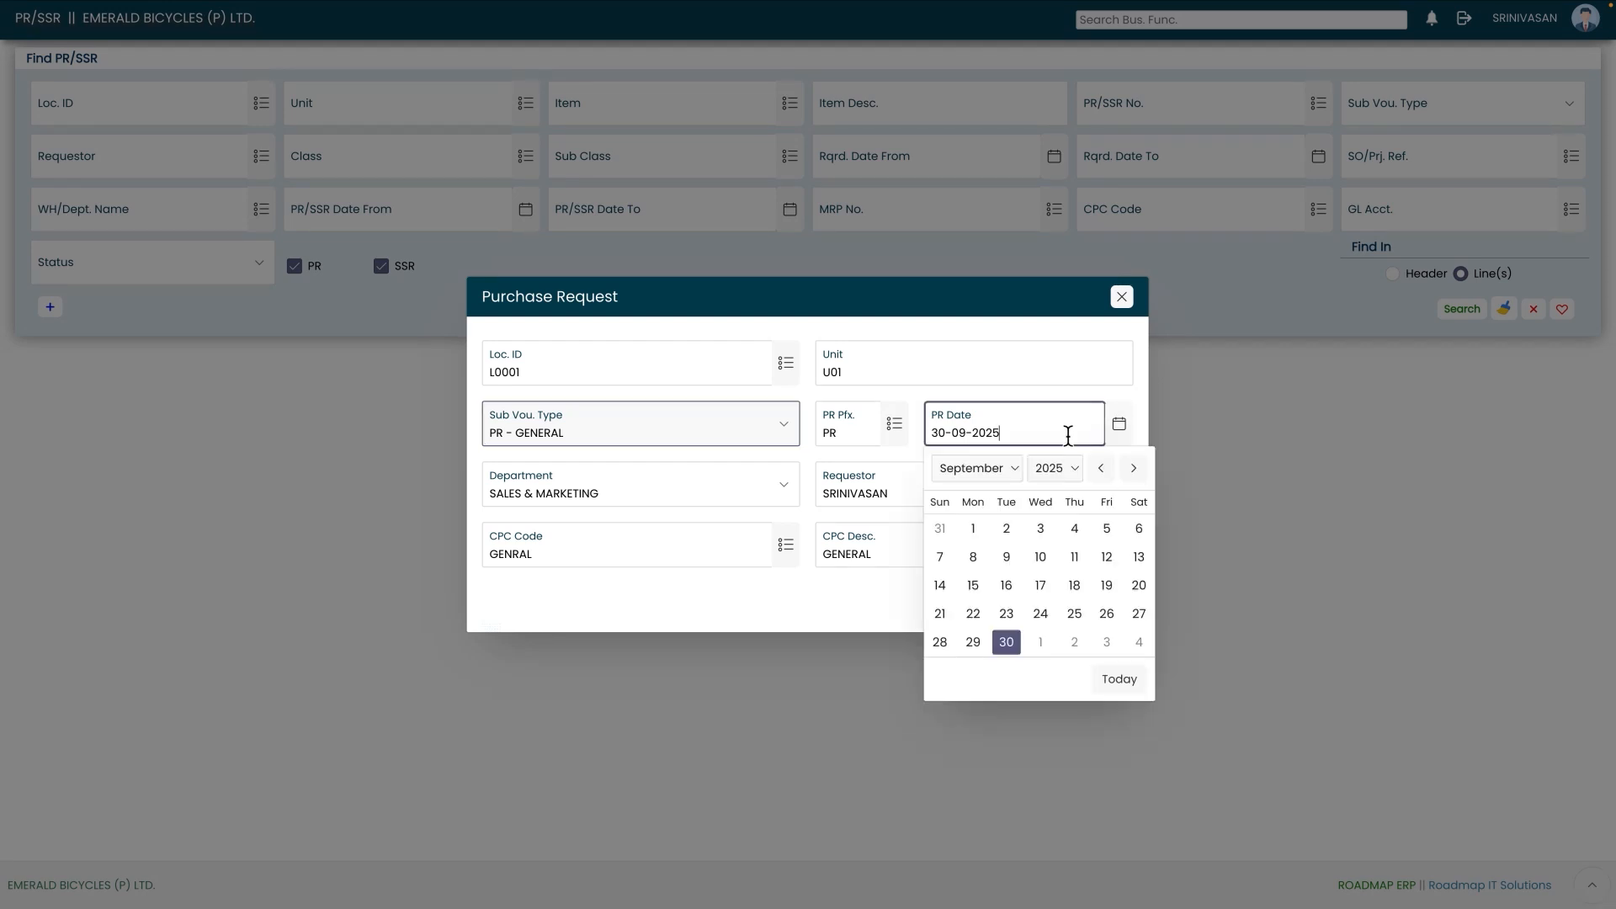
click(1119, 431)
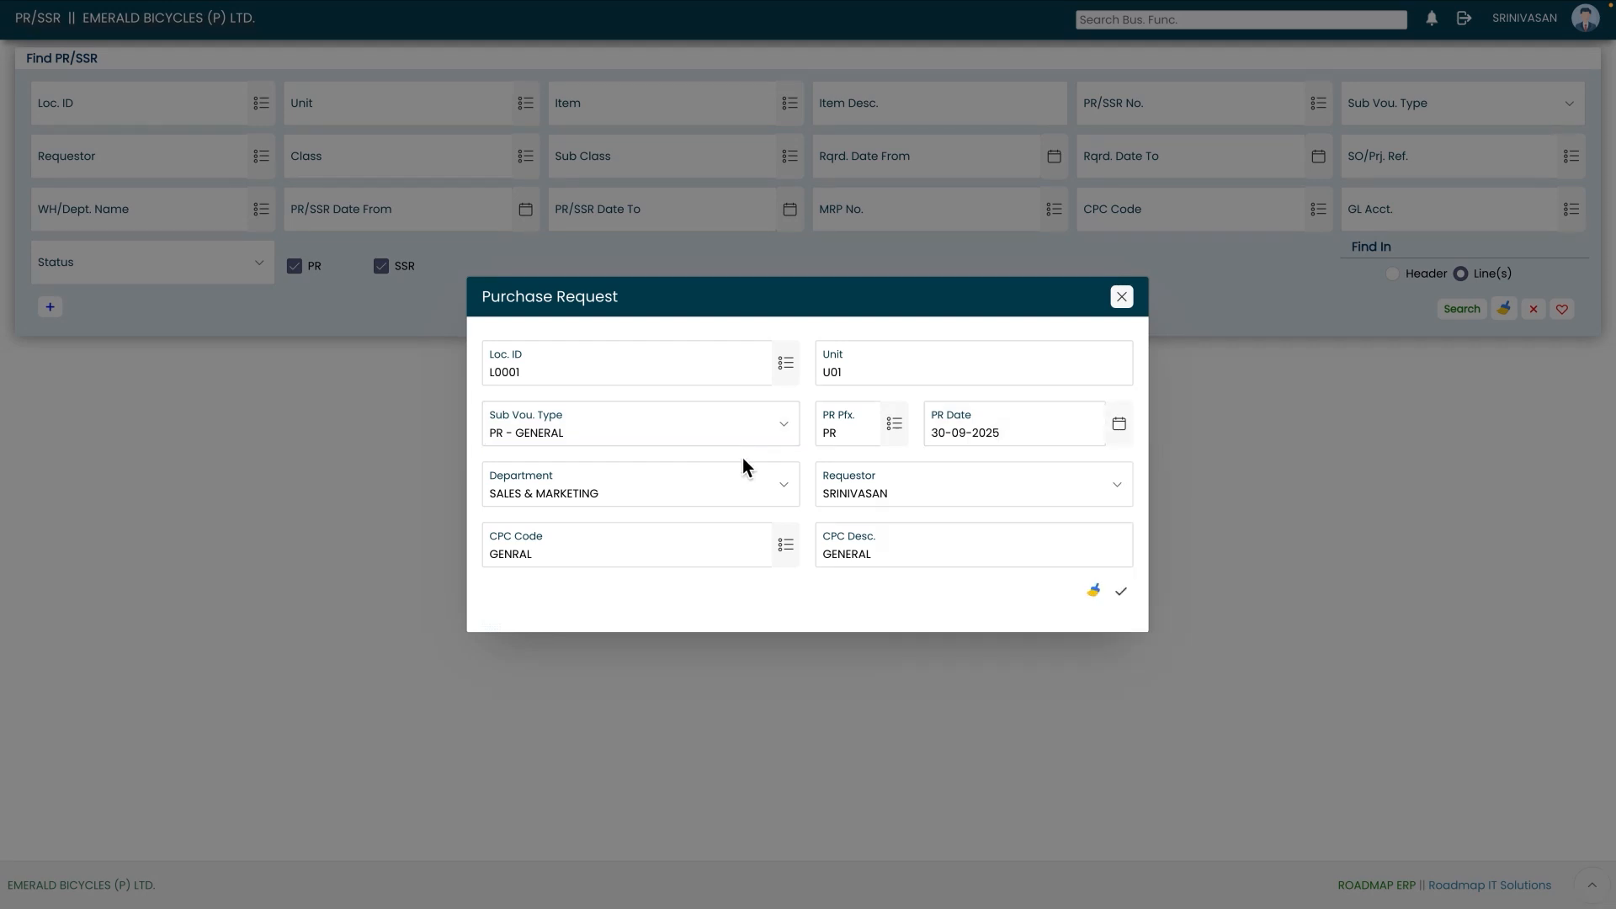
- Keep SALES & MARKETING as the department and the default requestor, and create the purchase request
click(784, 486)
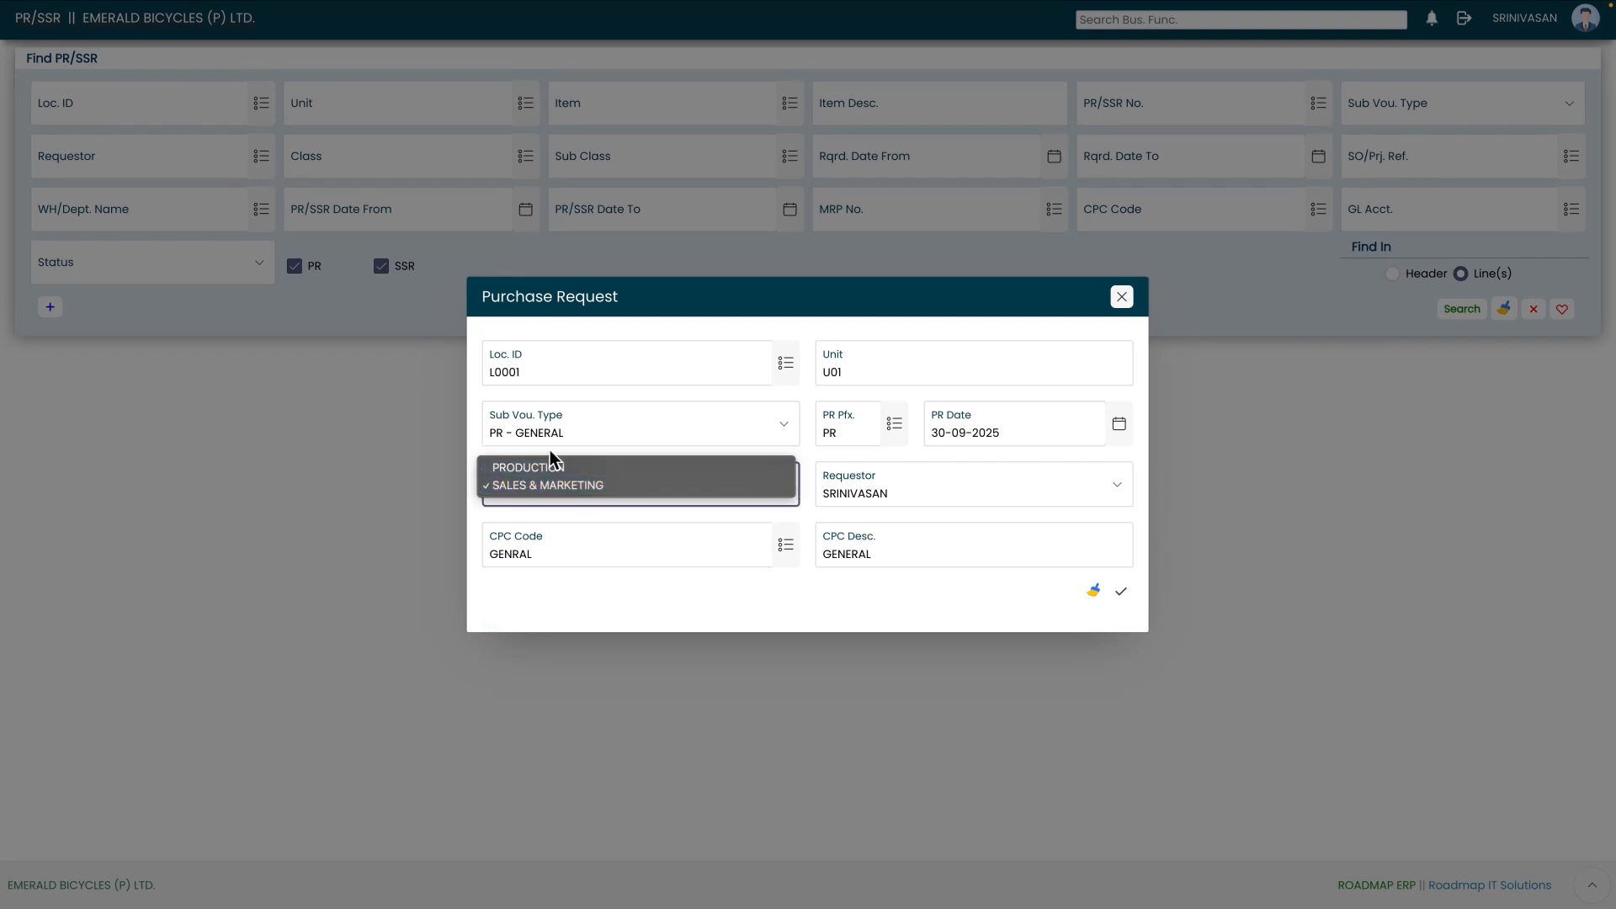
click(653, 515)
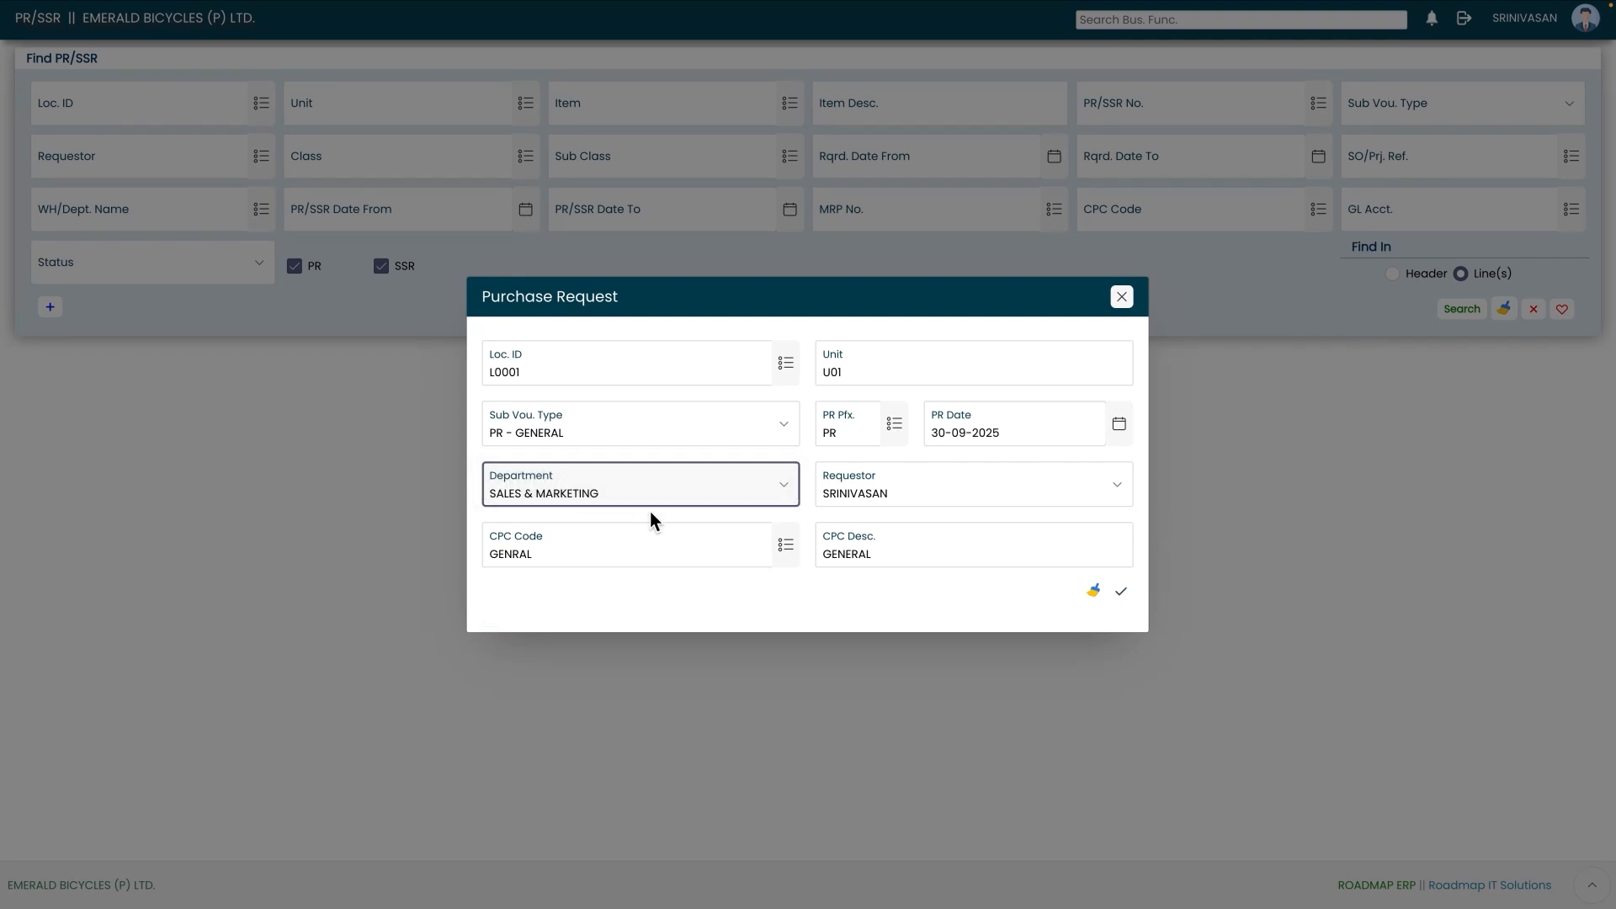
click(1110, 490)
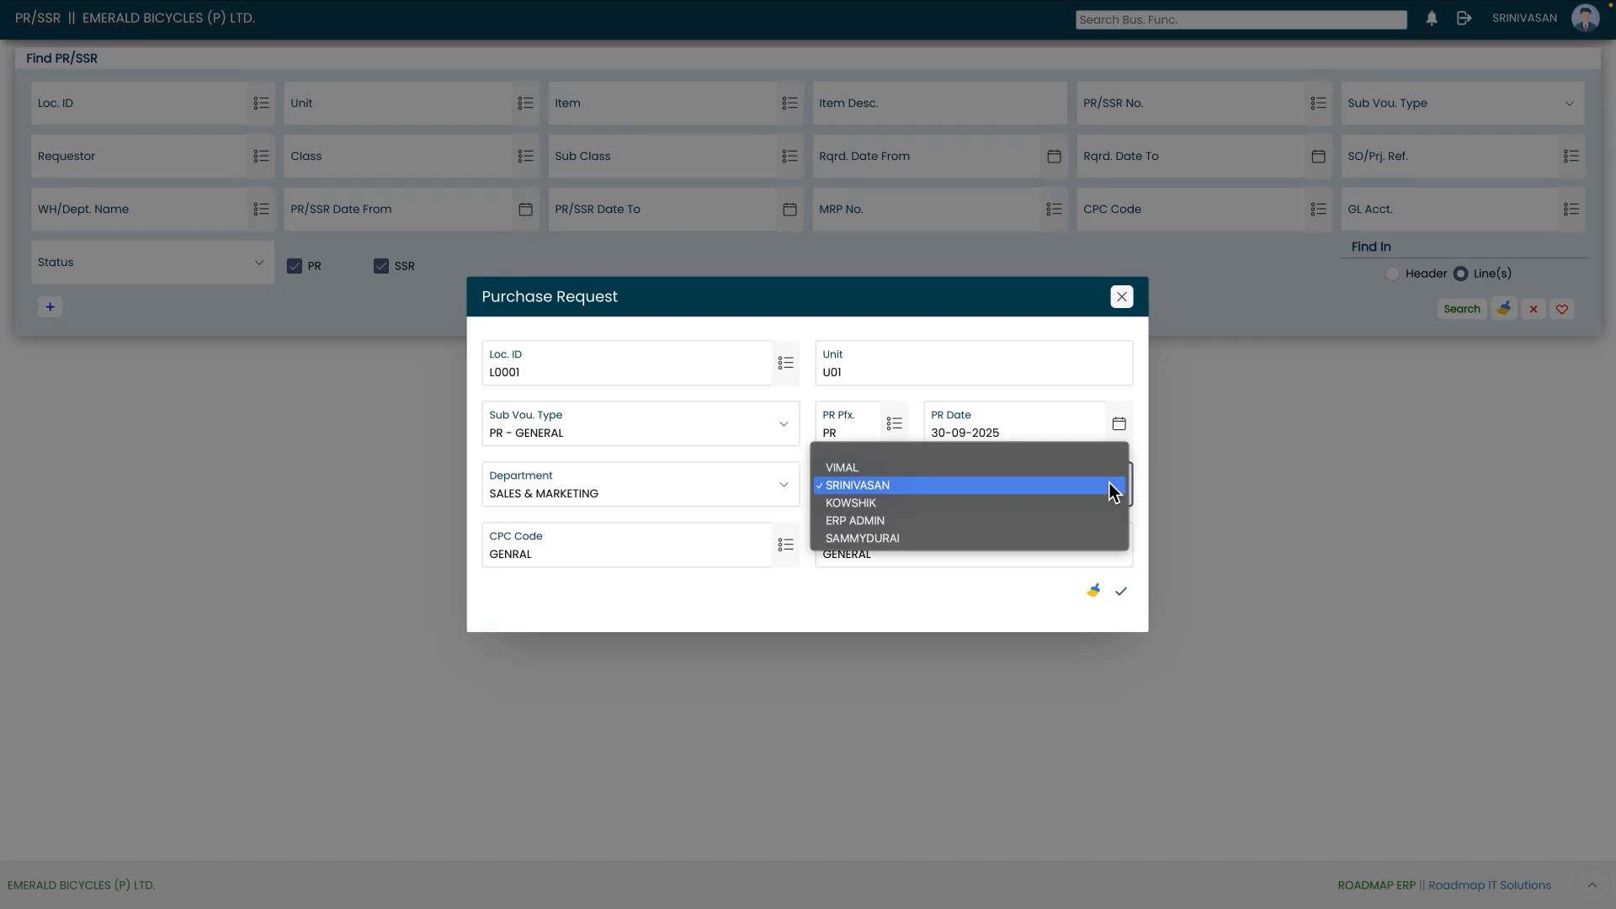
click(788, 511)
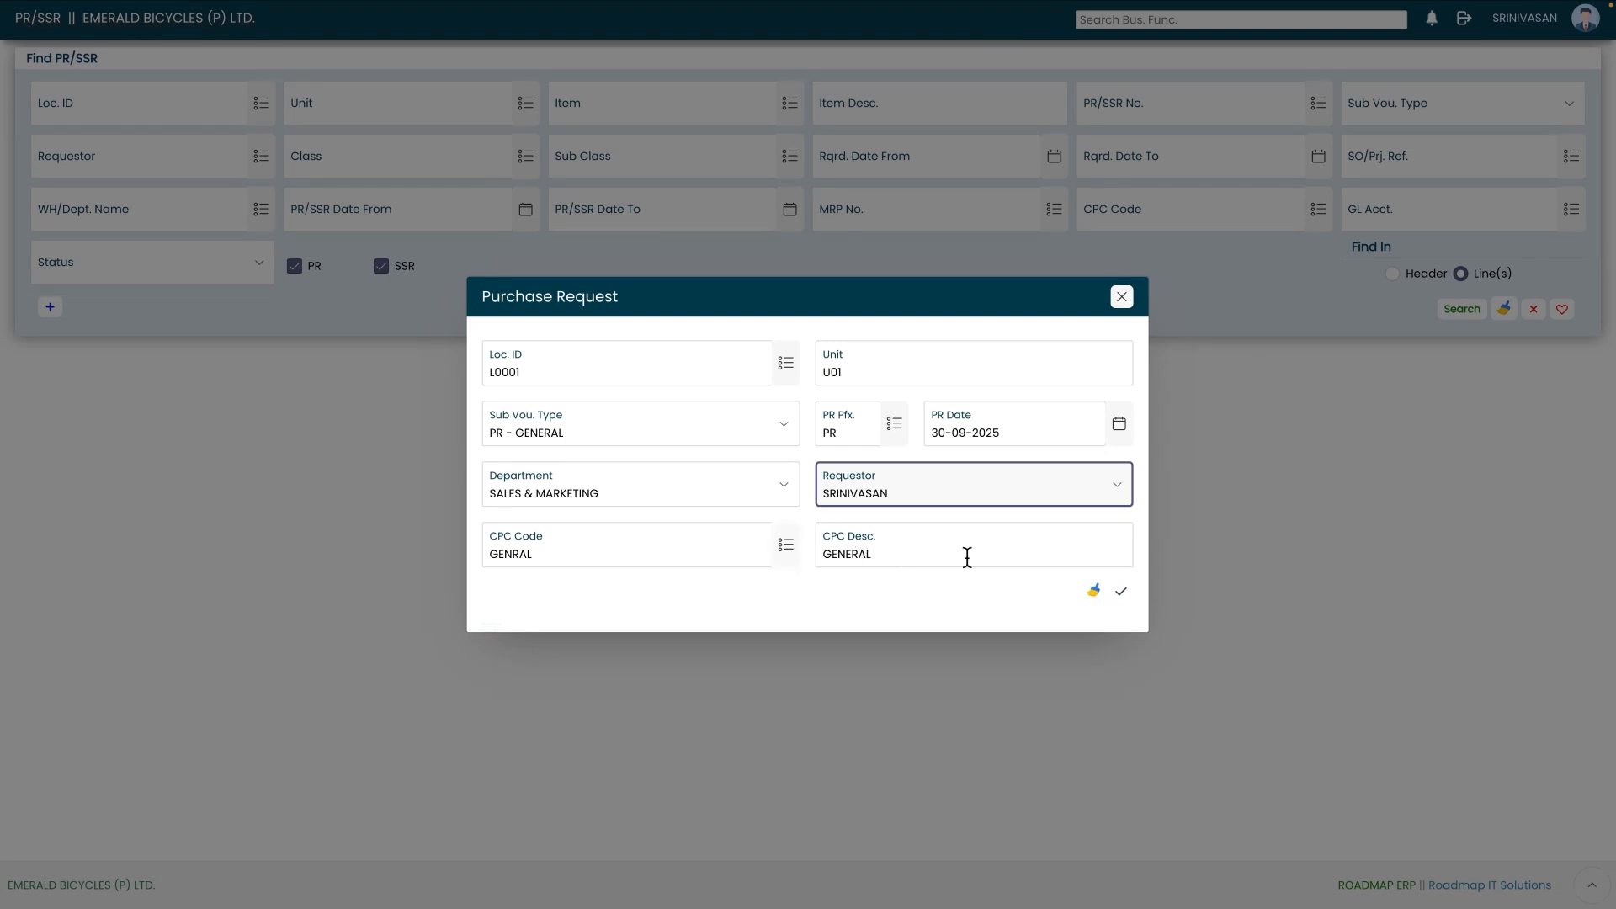
click(1126, 597)
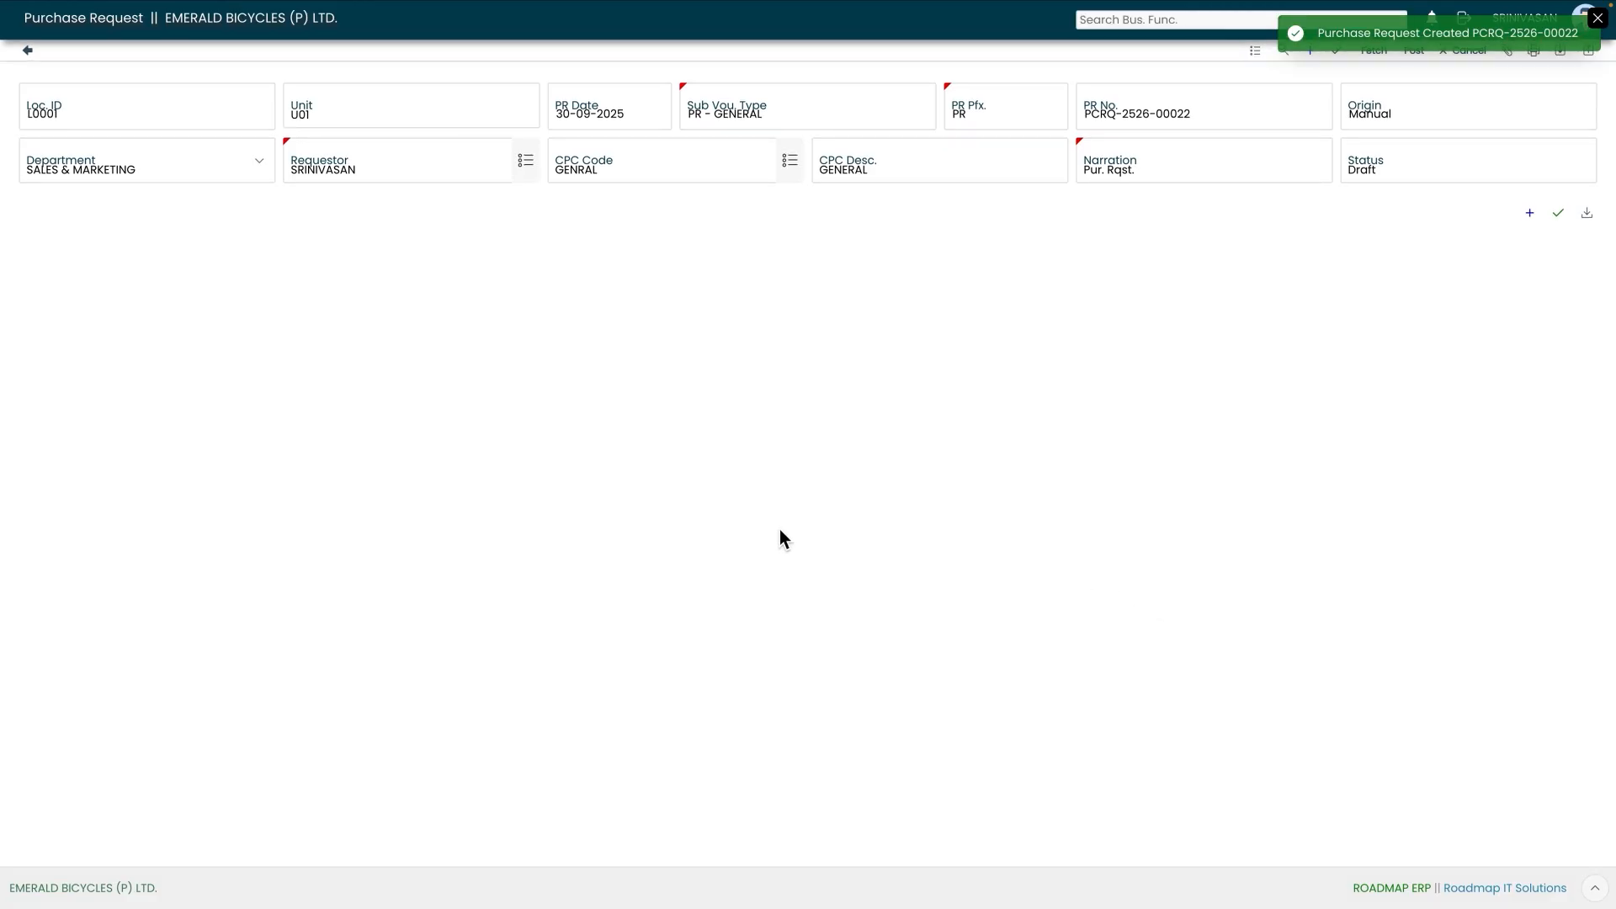
click(1598, 18)
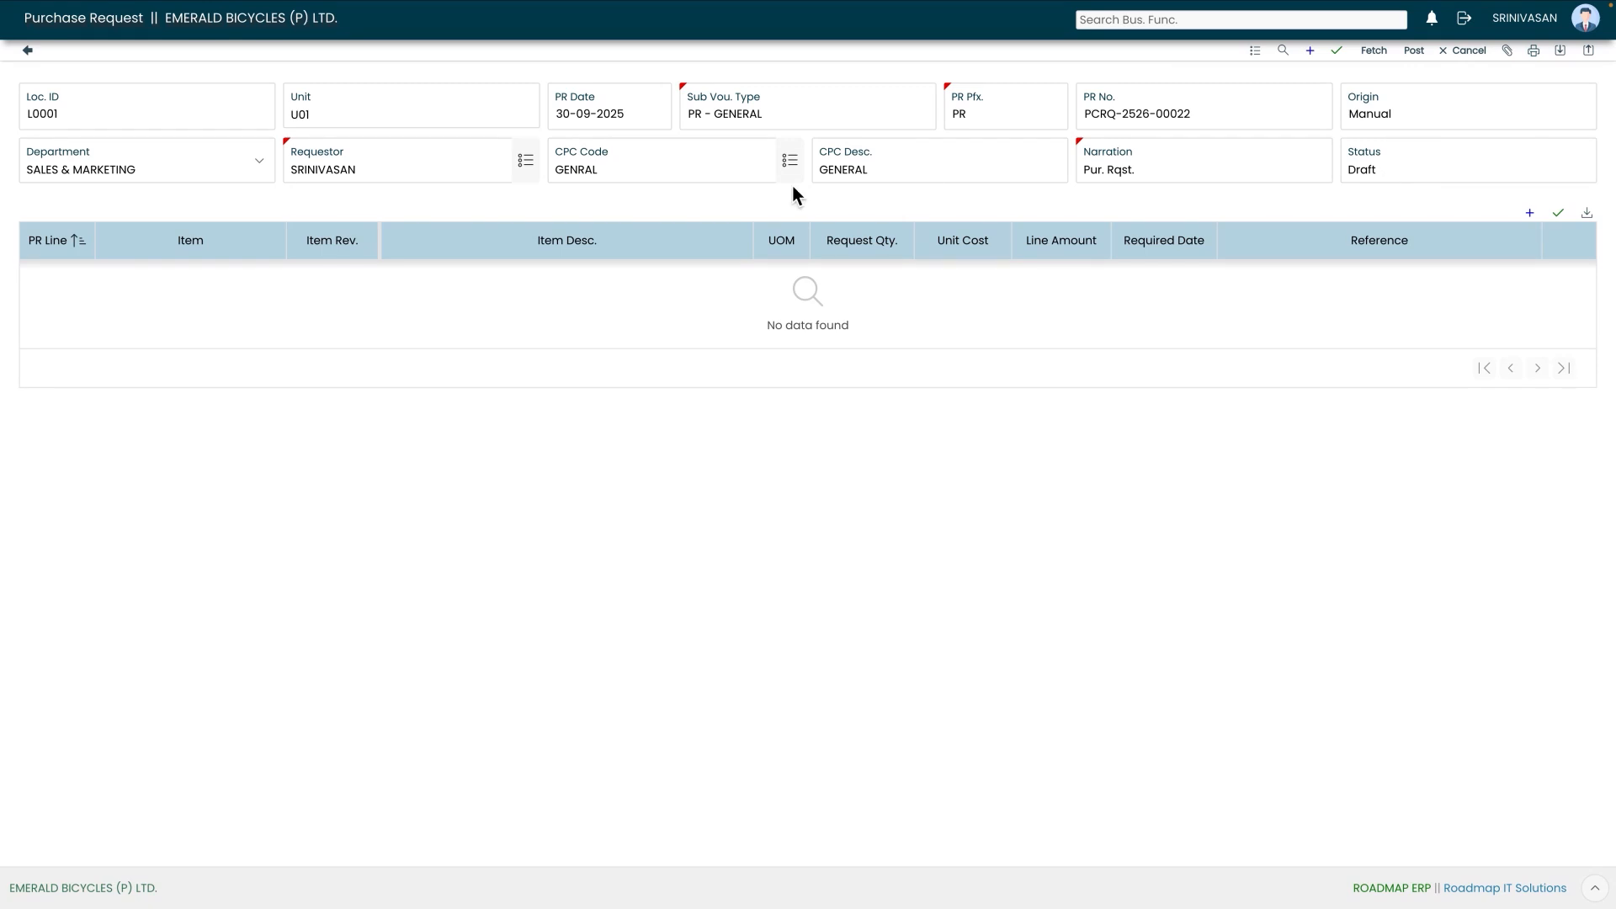
- Add a request line for item BI-BO-1001, RIM (26 Inch), with a request quantity of 200
click(1533, 219)
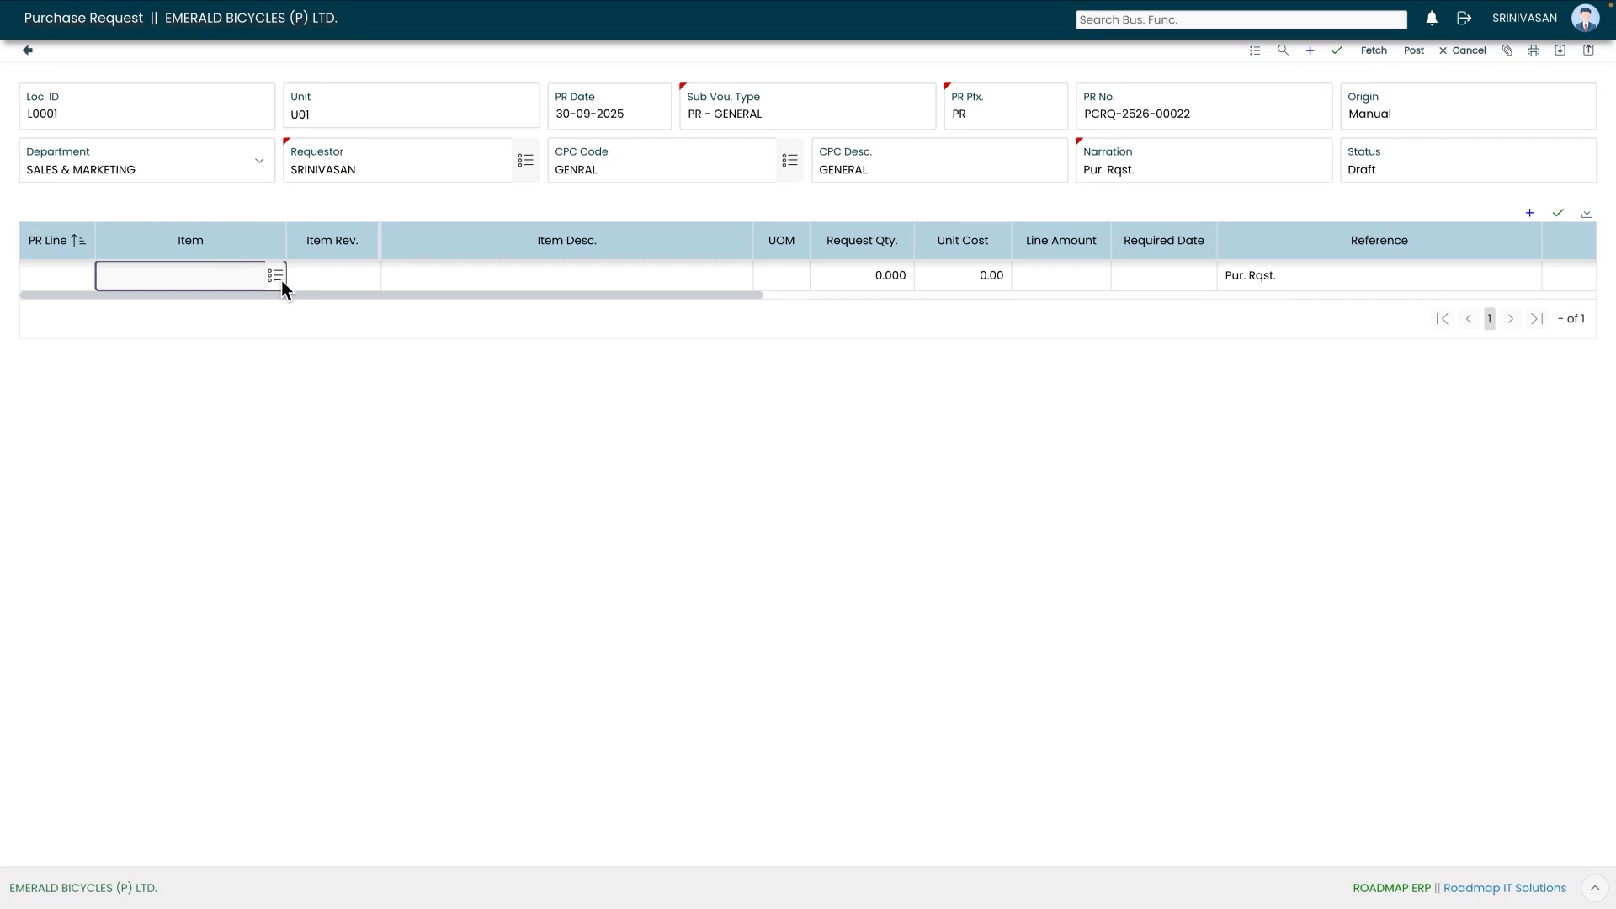
click(276, 276)
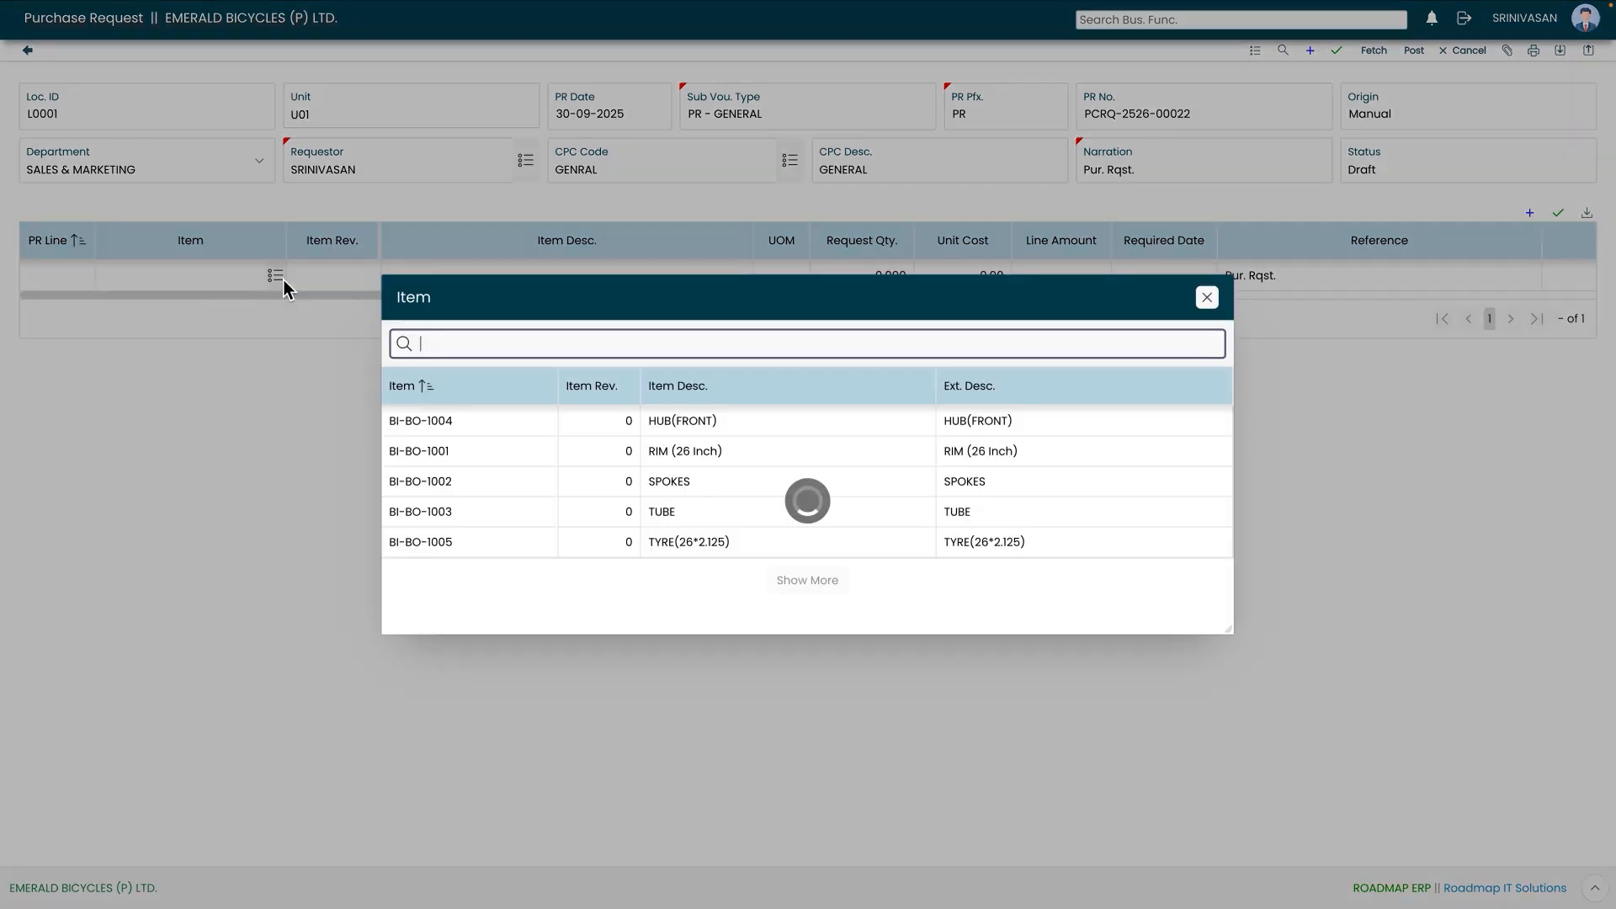
click(579, 453)
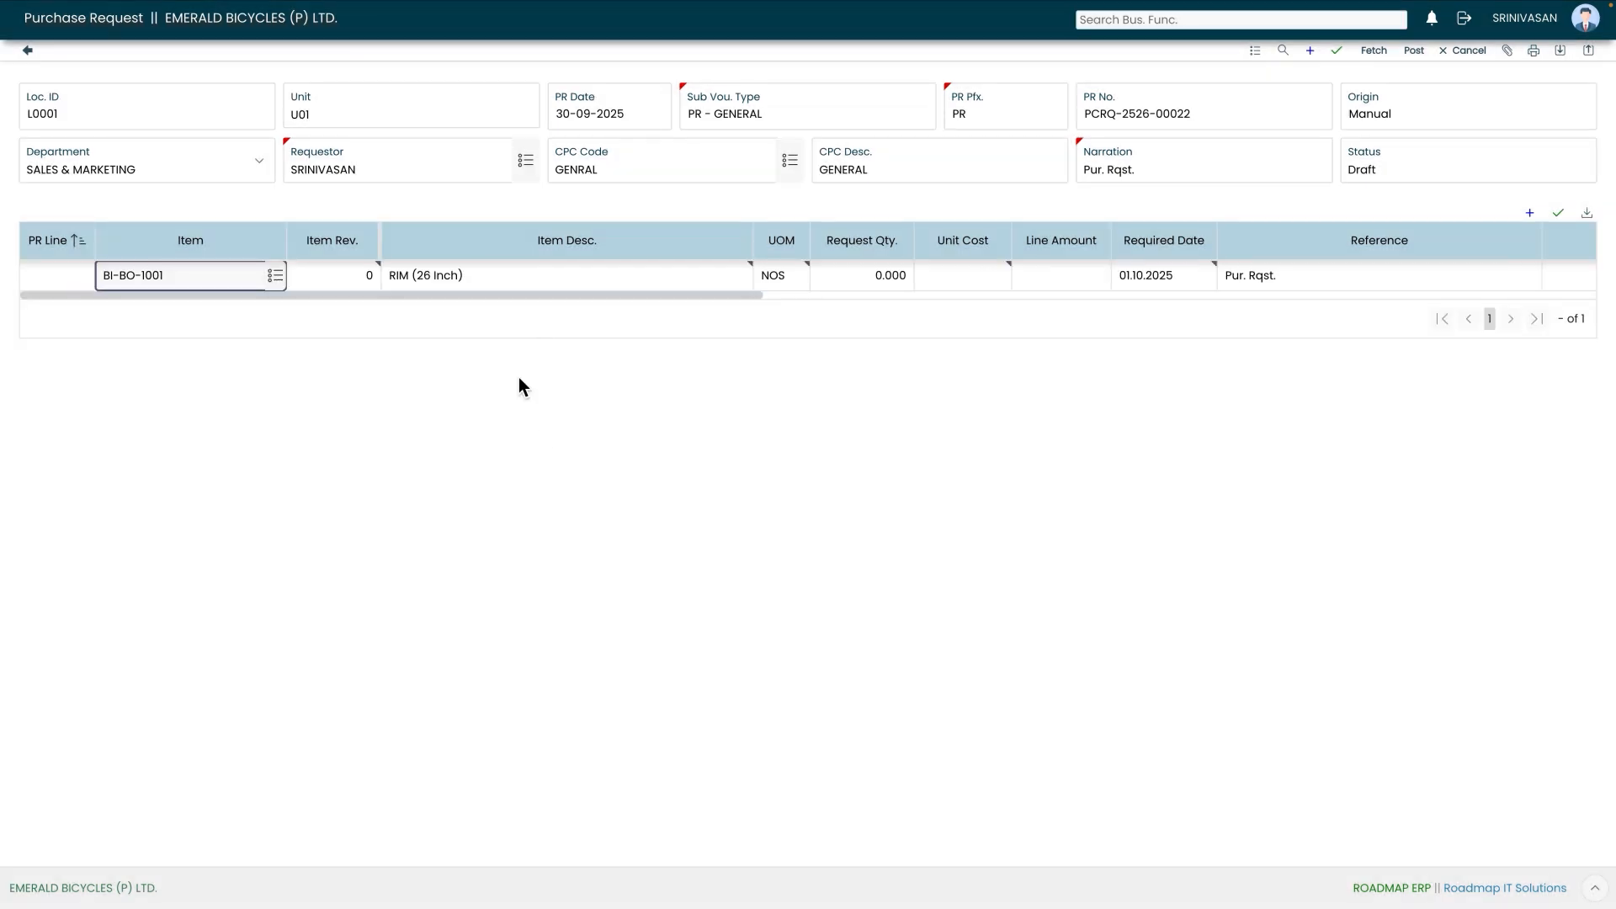
click(911, 276)
key(BackSpace)
key(BackSpace)
key(BackSpace)
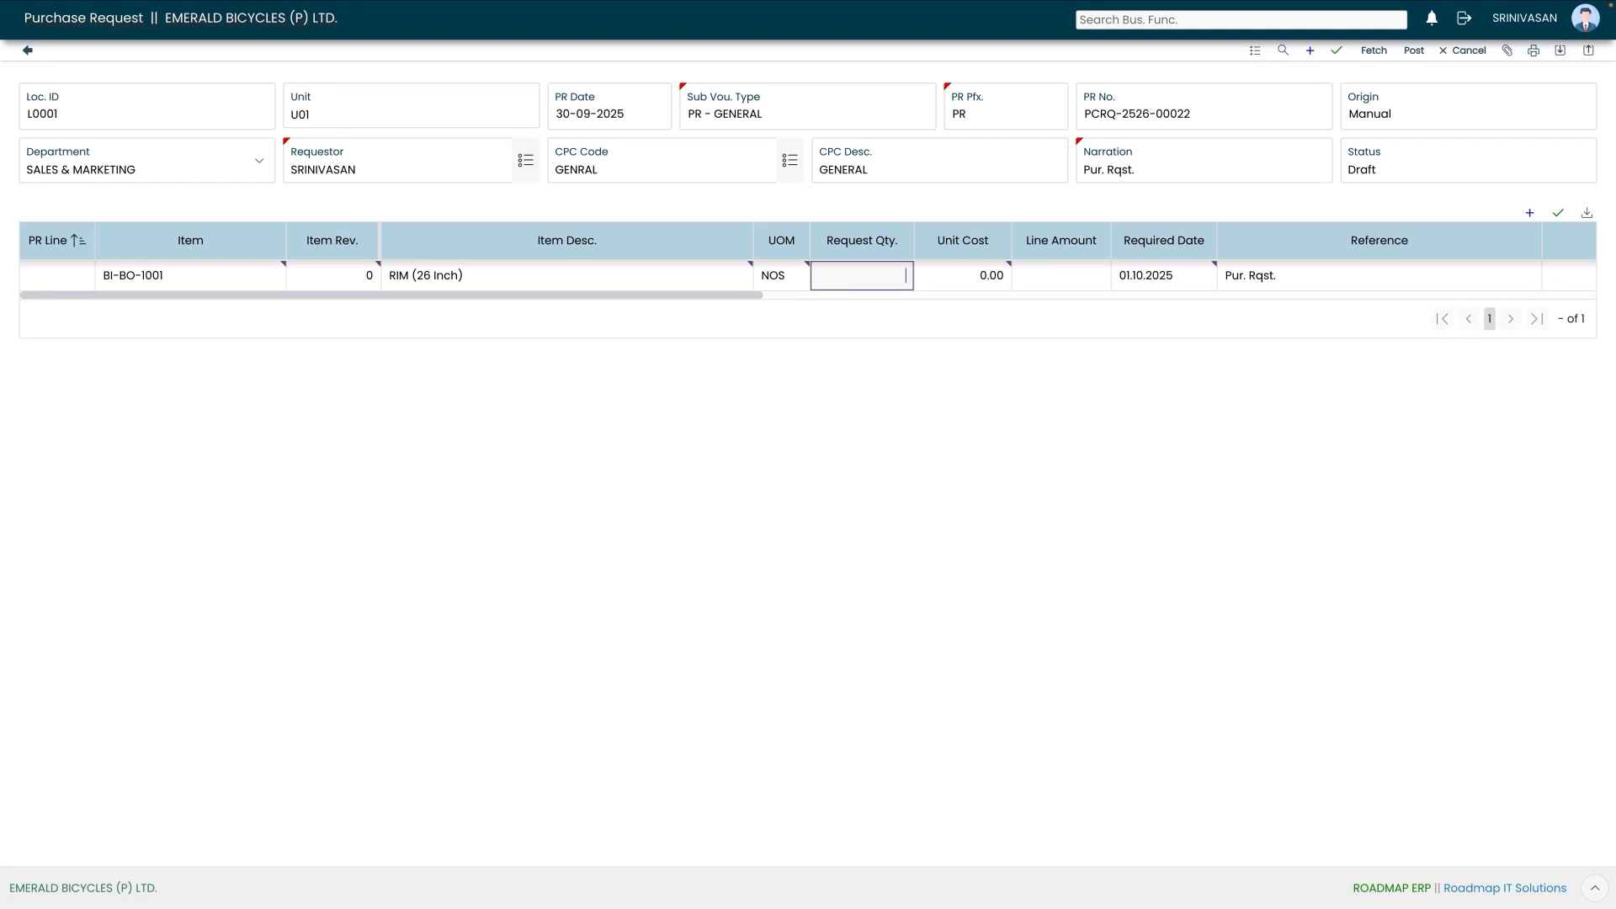
text(200)
- Set the rim line's unit cost to 690 and check its line amount and required date
click(1002, 283)
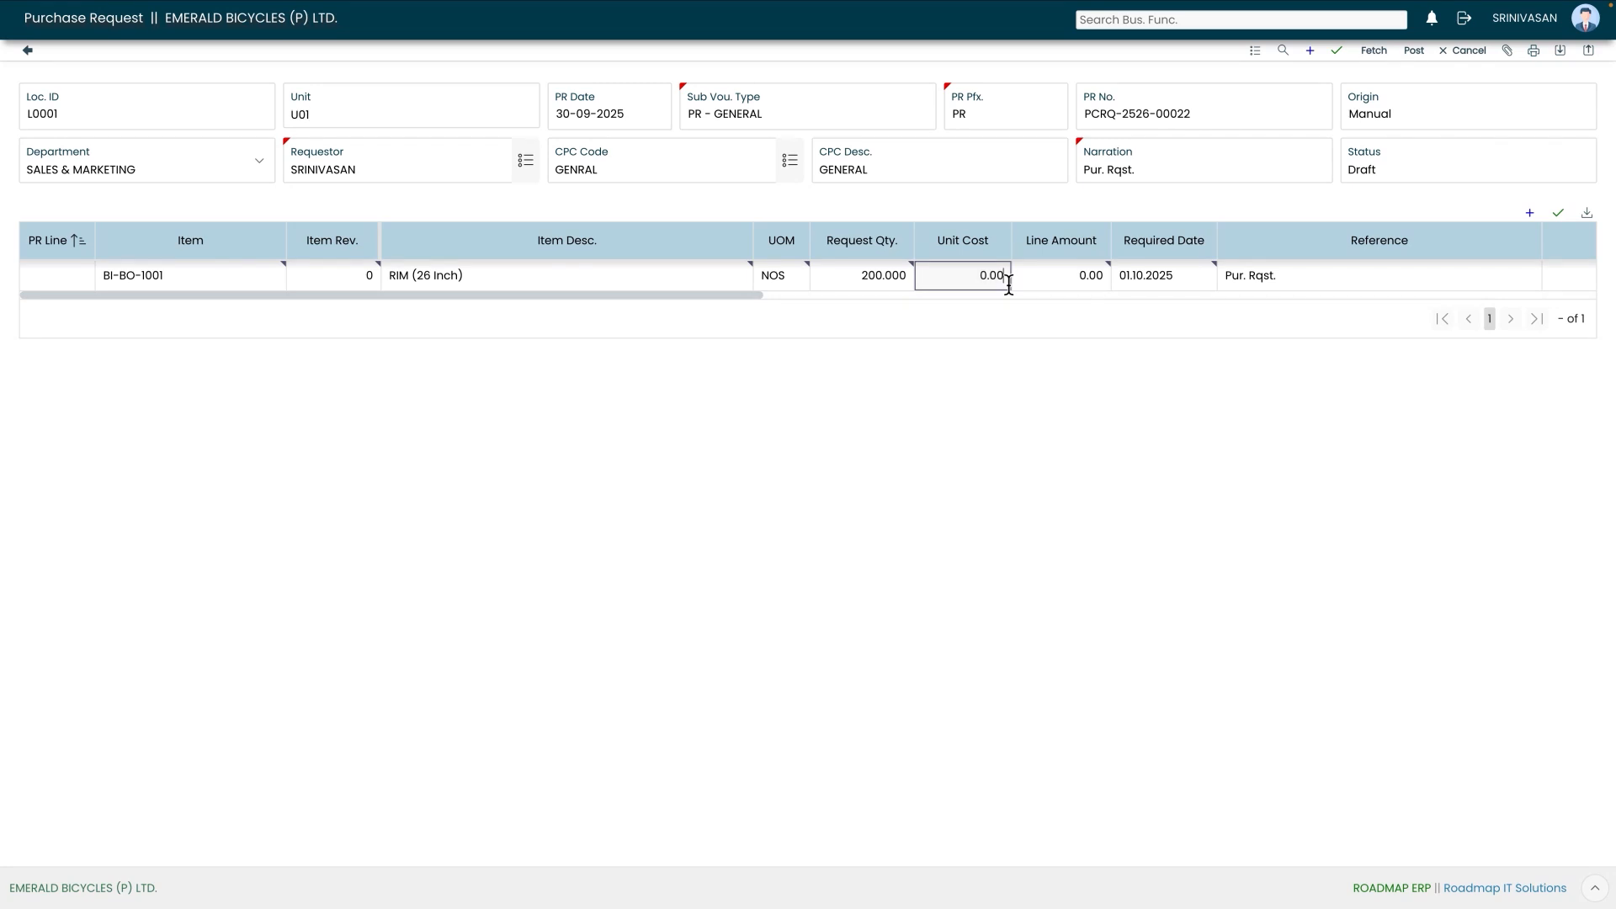
key(BackSpace)
key(BackSpace)
key(BackSpace)
key(BackSpace)
text(690)
click(1075, 280)
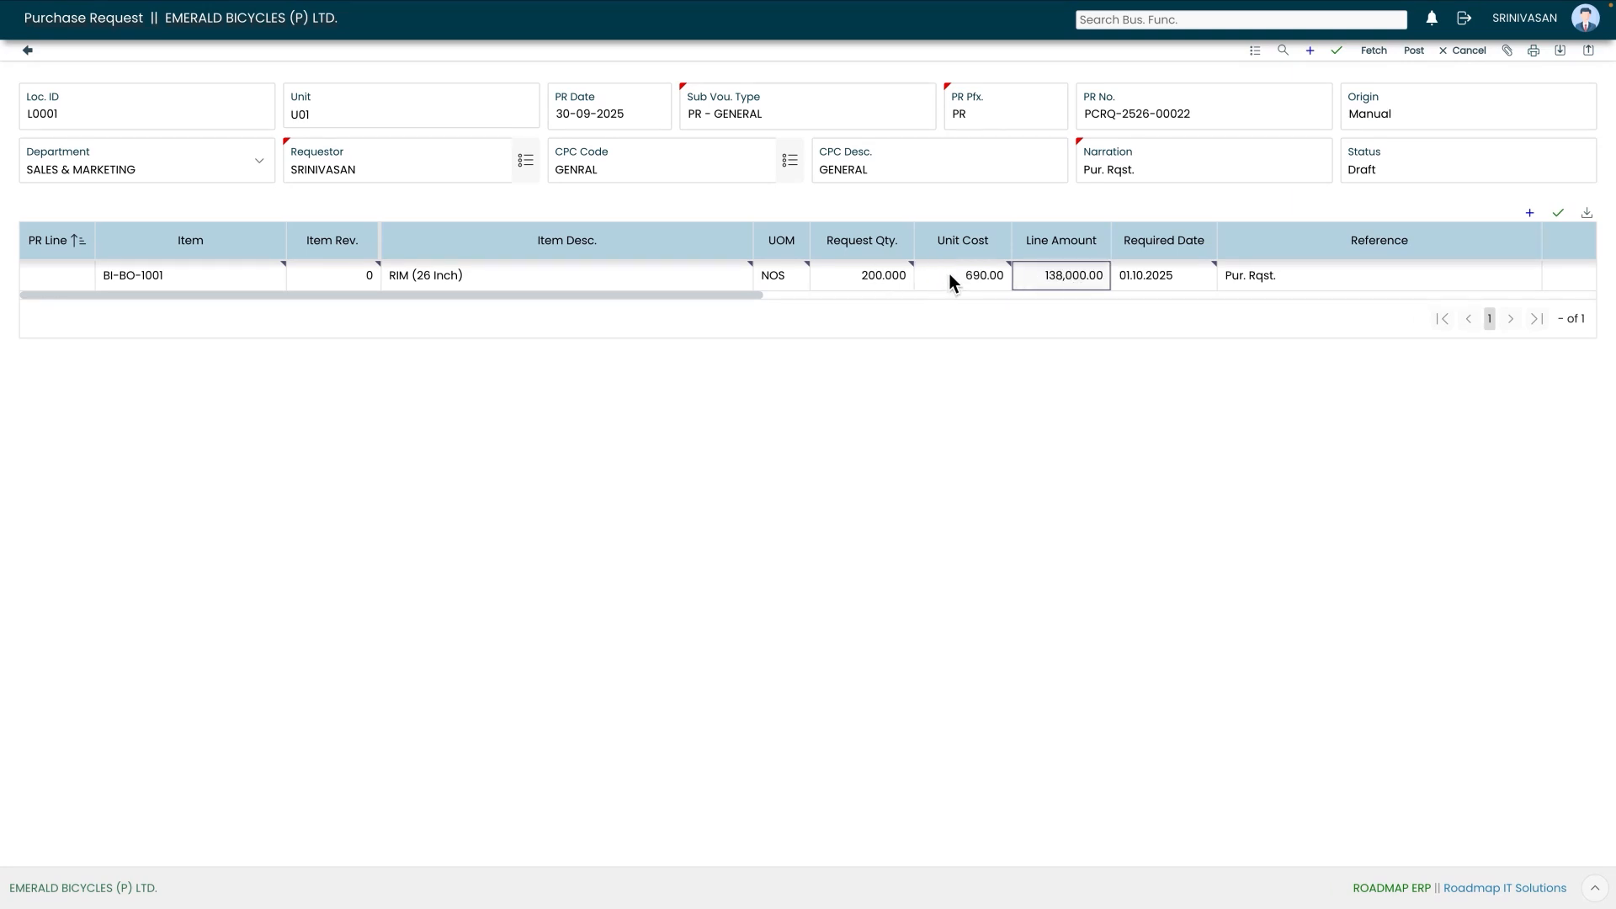
key(shift+Tab)
click(1077, 278)
click(1205, 279)
click(1201, 278)
- Select the buyer for the rim line and save the line
click(756, 296)
drag(755, 293, 1357, 298)
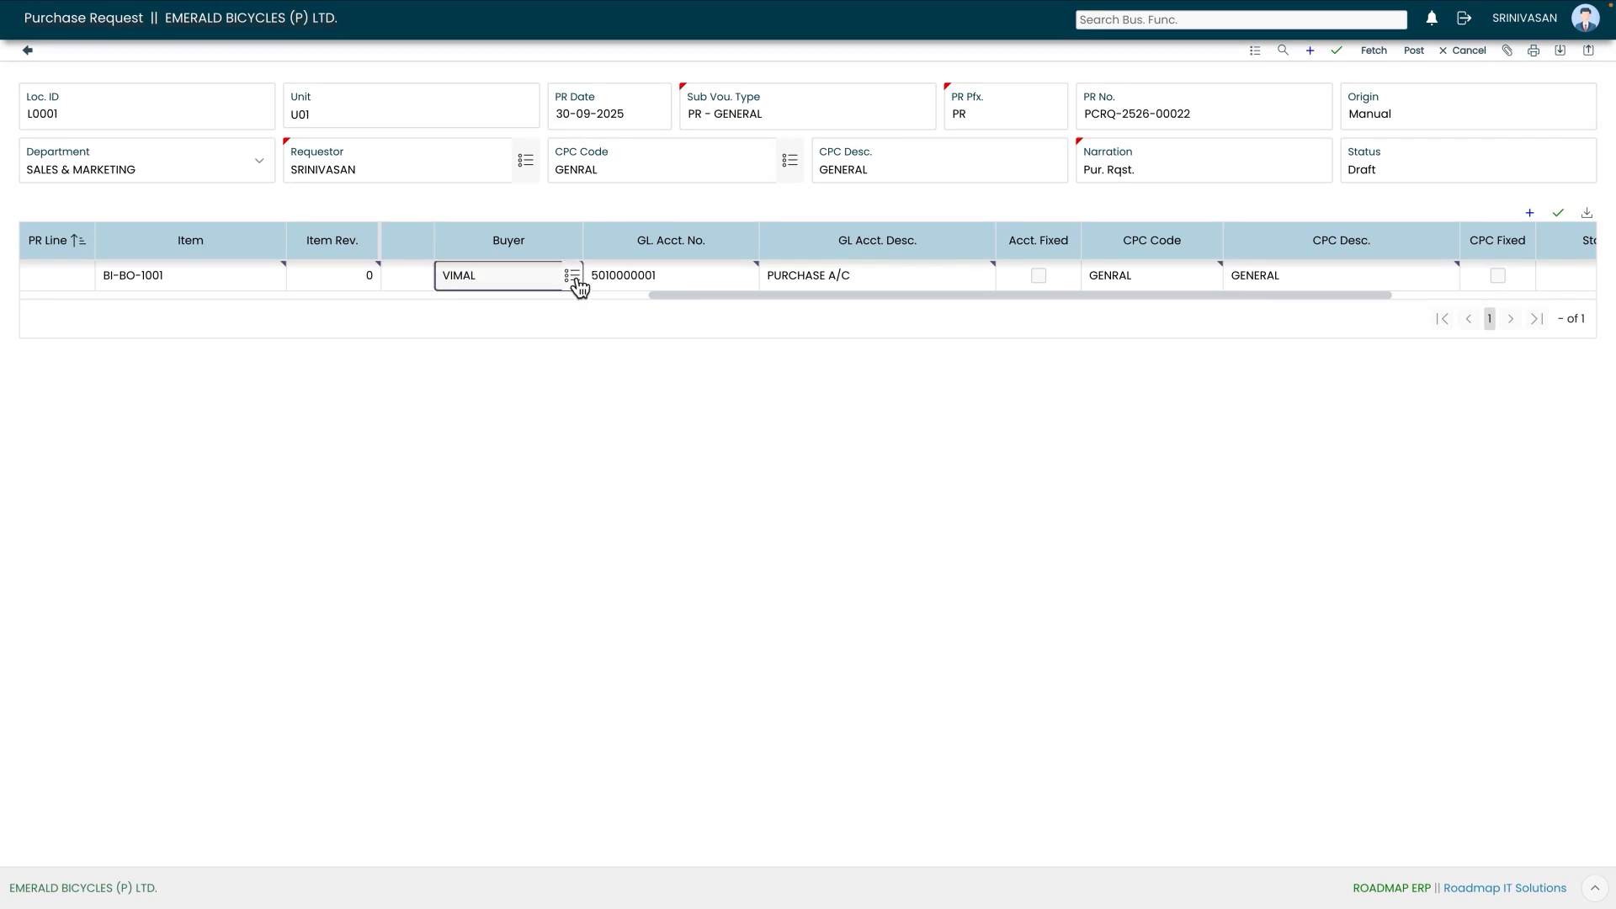
click(577, 280)
click(707, 387)
scroll(742, 291, right, 3)
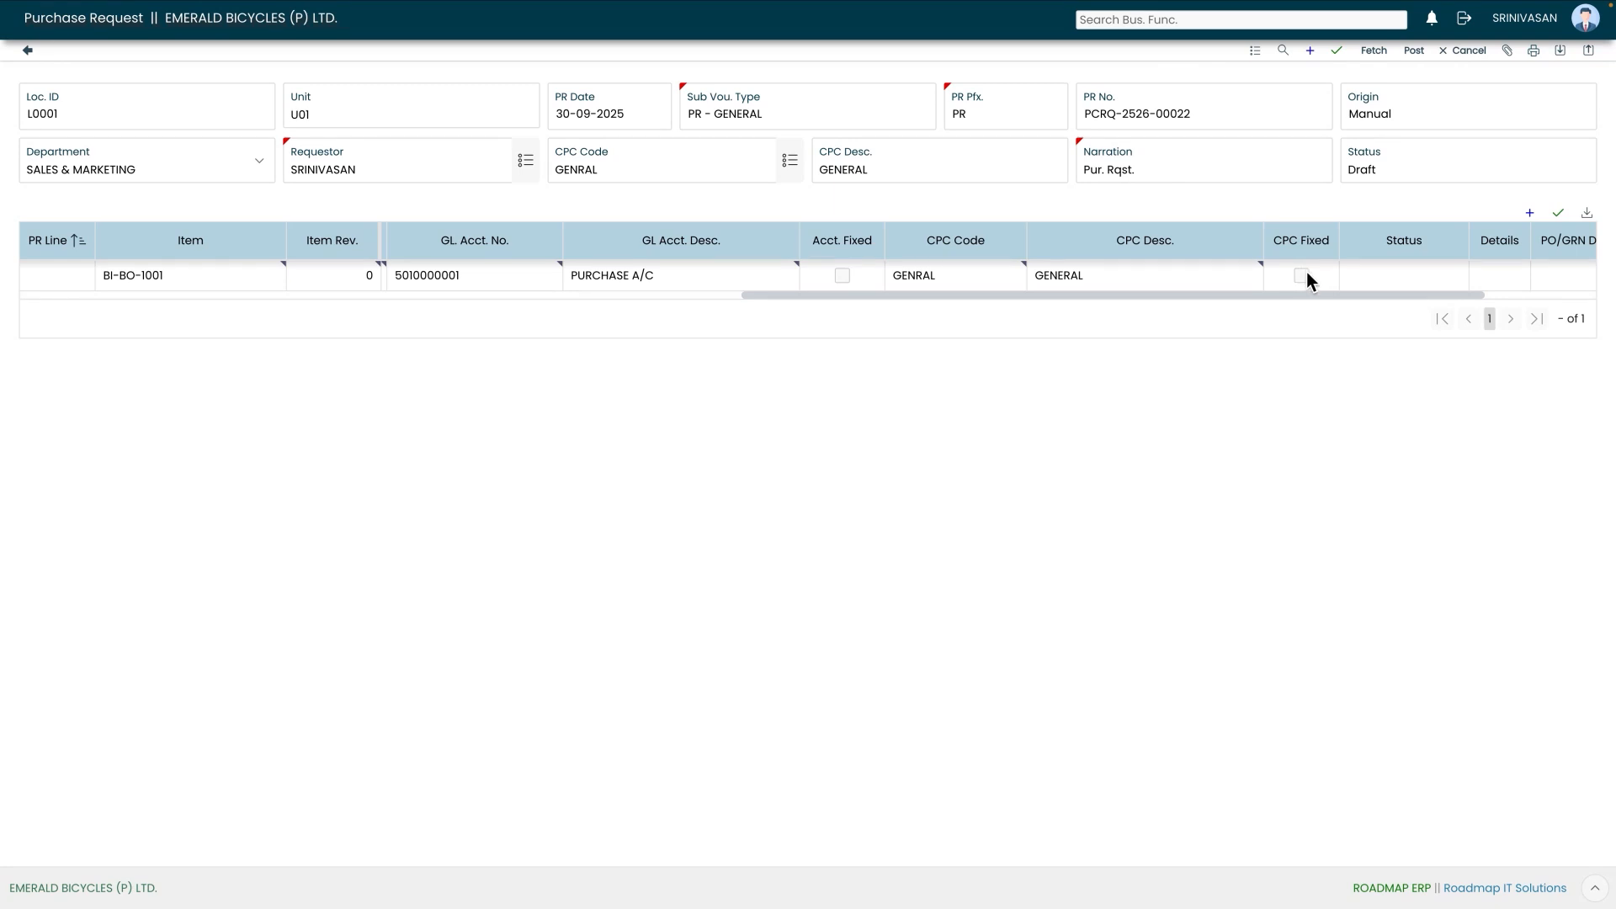
drag(1259, 296, 1426, 294)
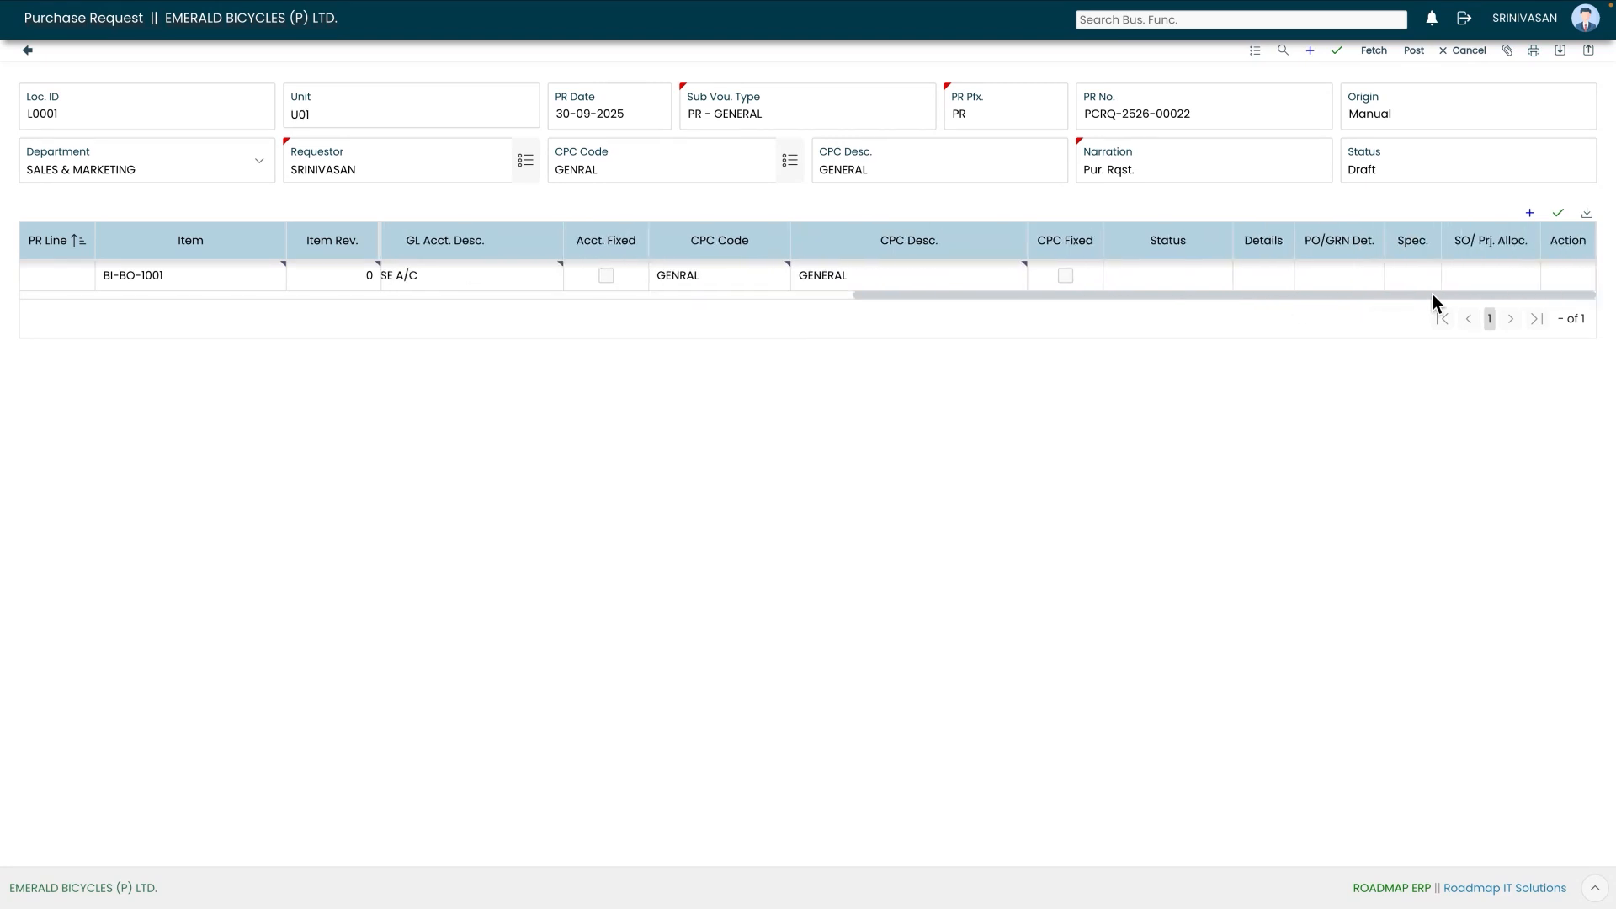
click(1558, 212)
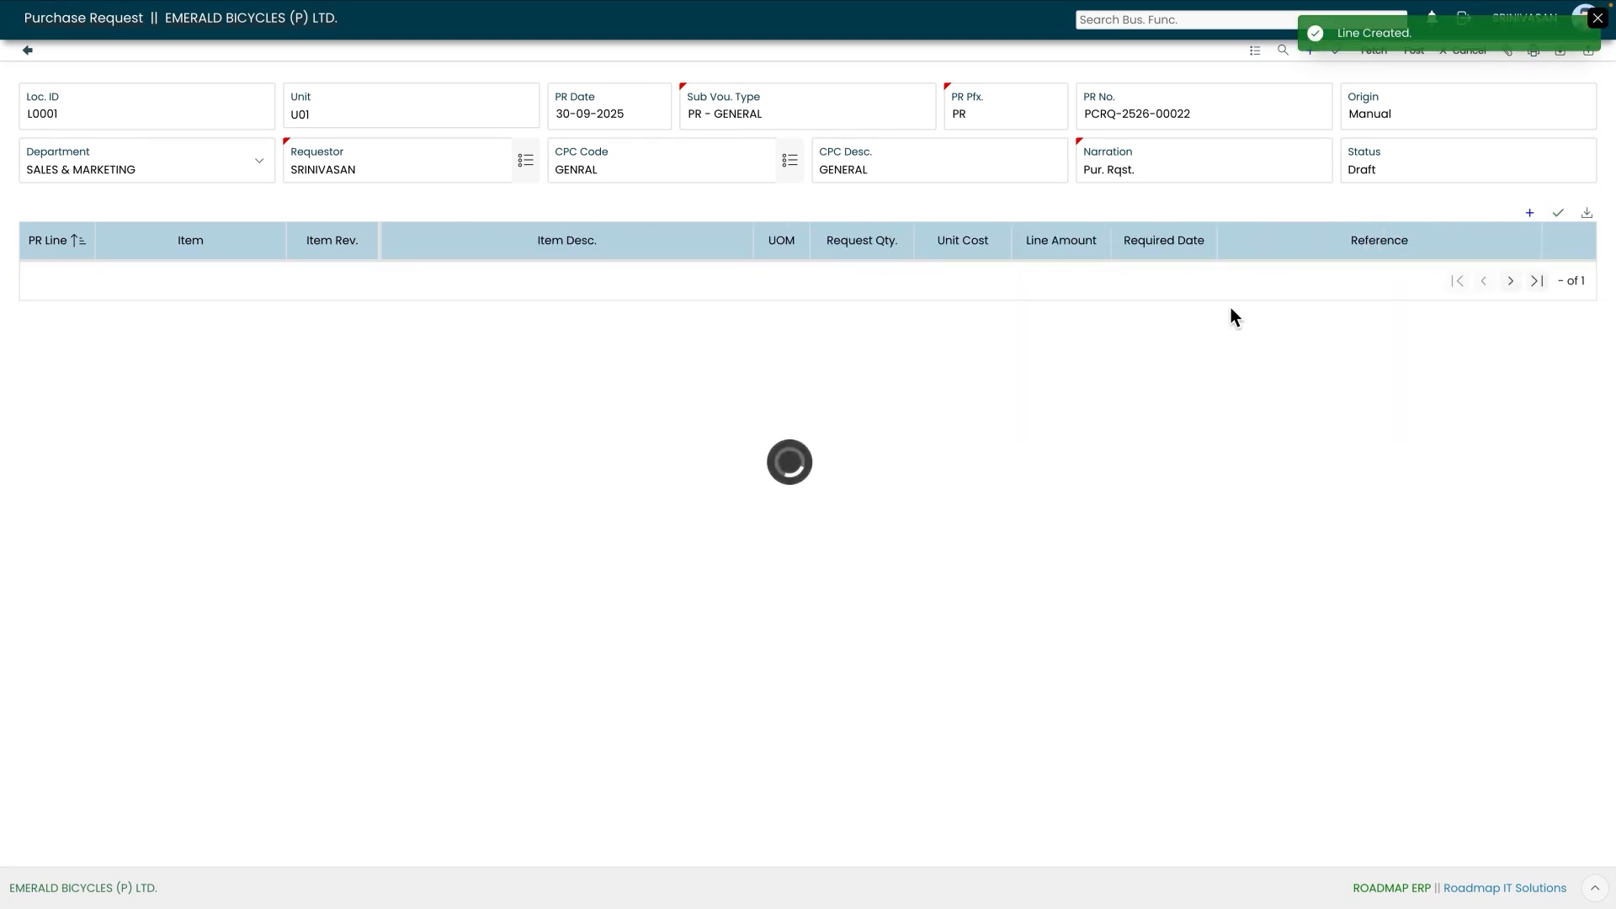
- Review the rim line's additional details, such as warehouse, purchase basis and priority
drag(763, 296, 1613, 289)
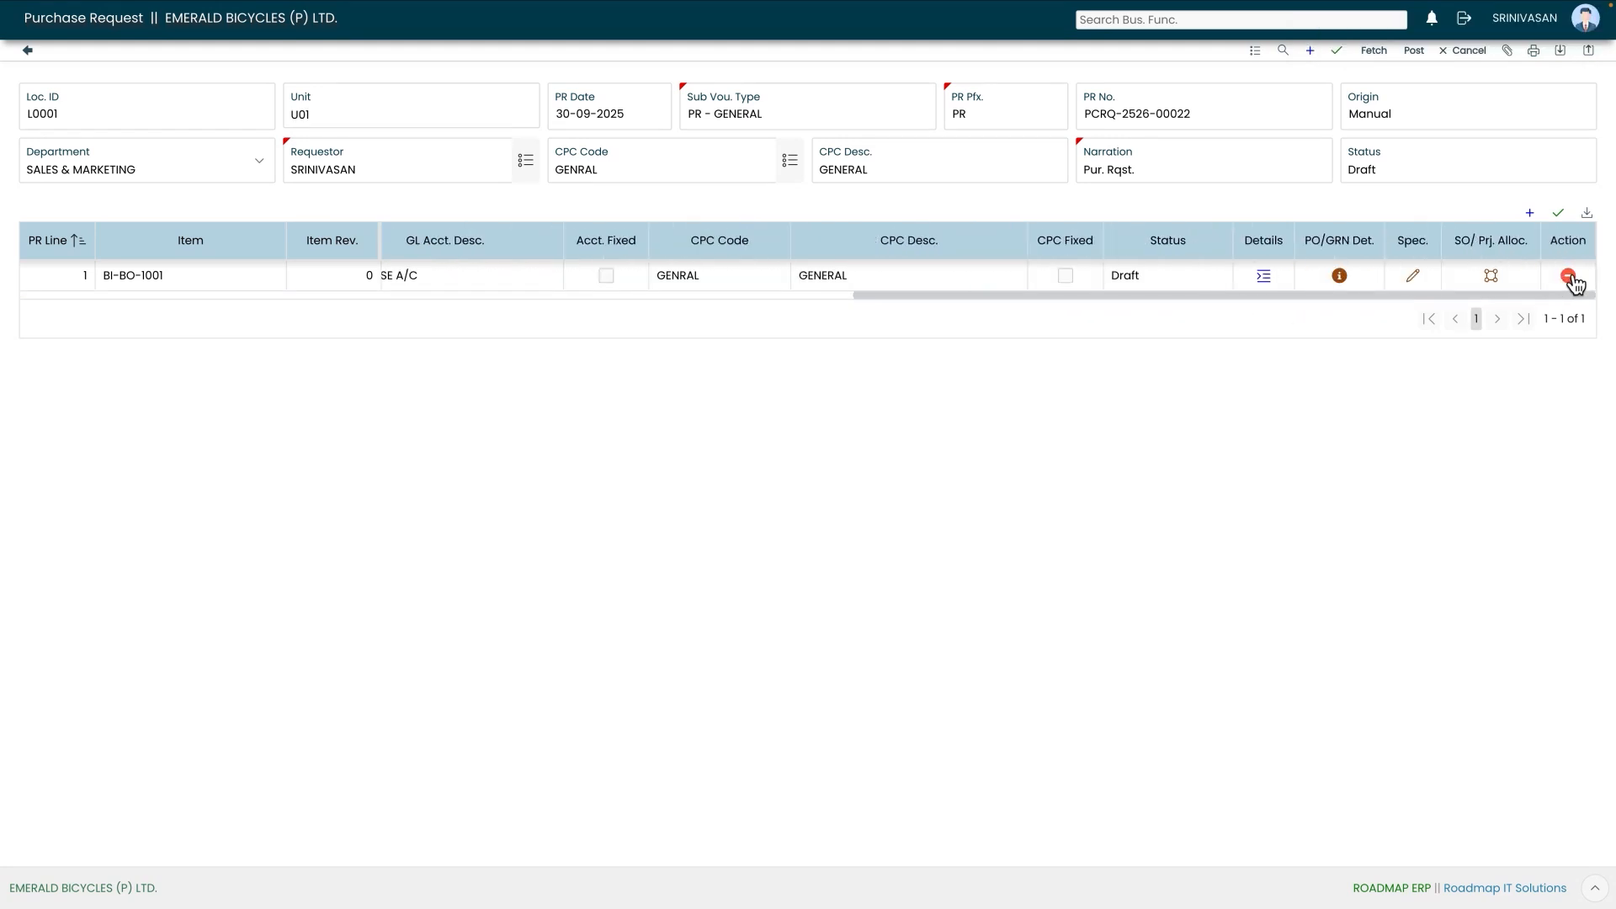
click(1269, 280)
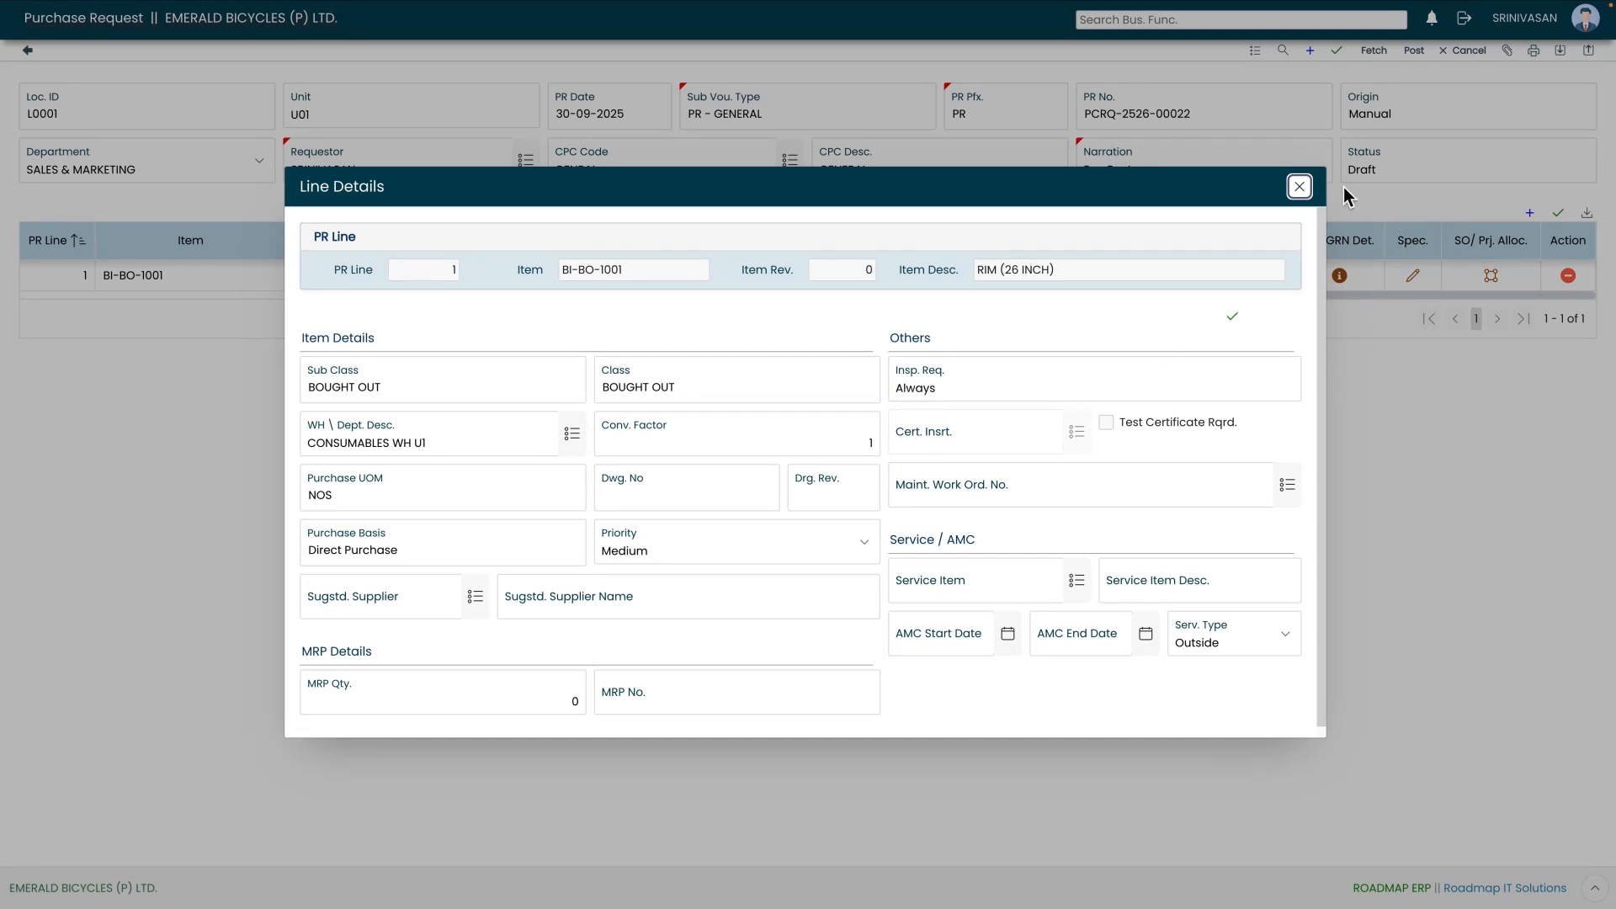
click(1299, 186)
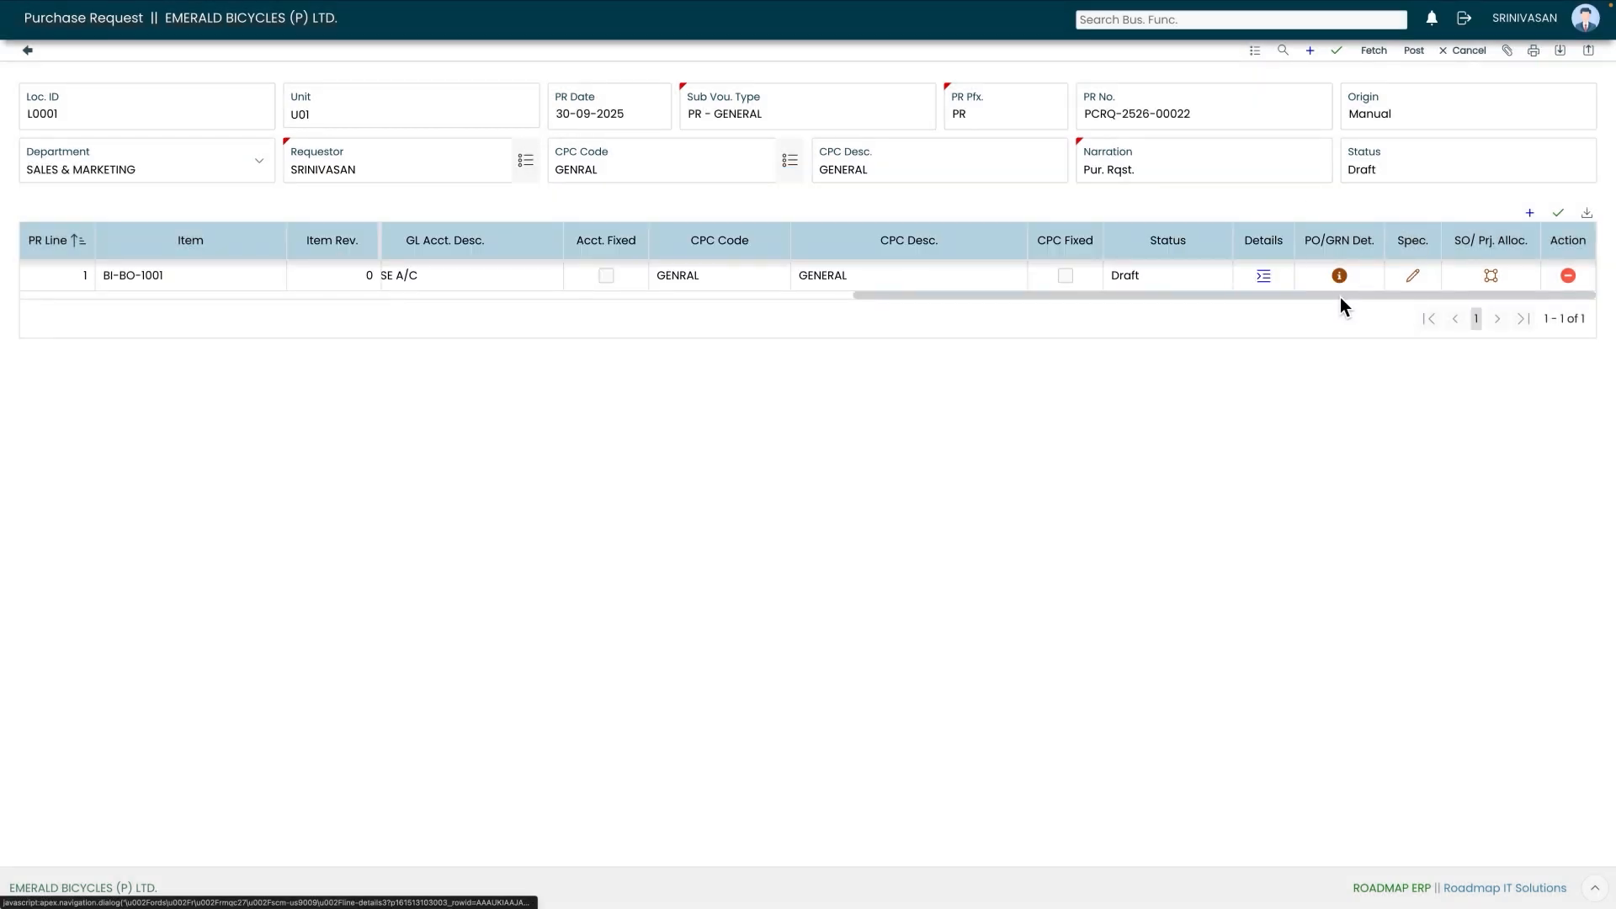
- Review the last PO, last GRN and pending PR/PO records for the rim item
click(1339, 276)
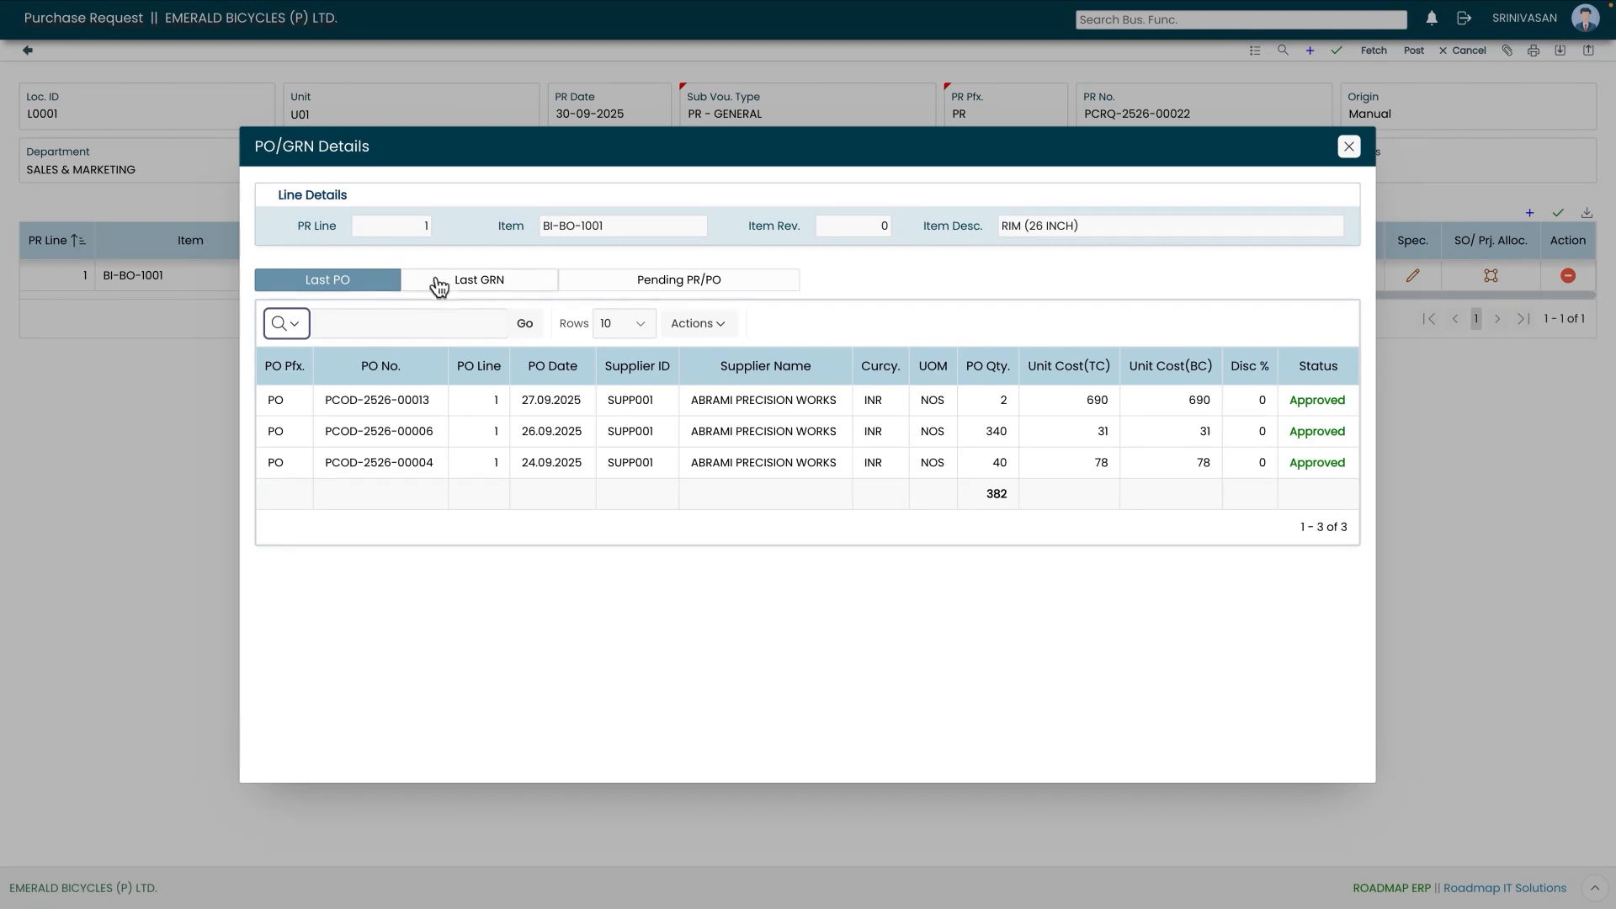
click(488, 281)
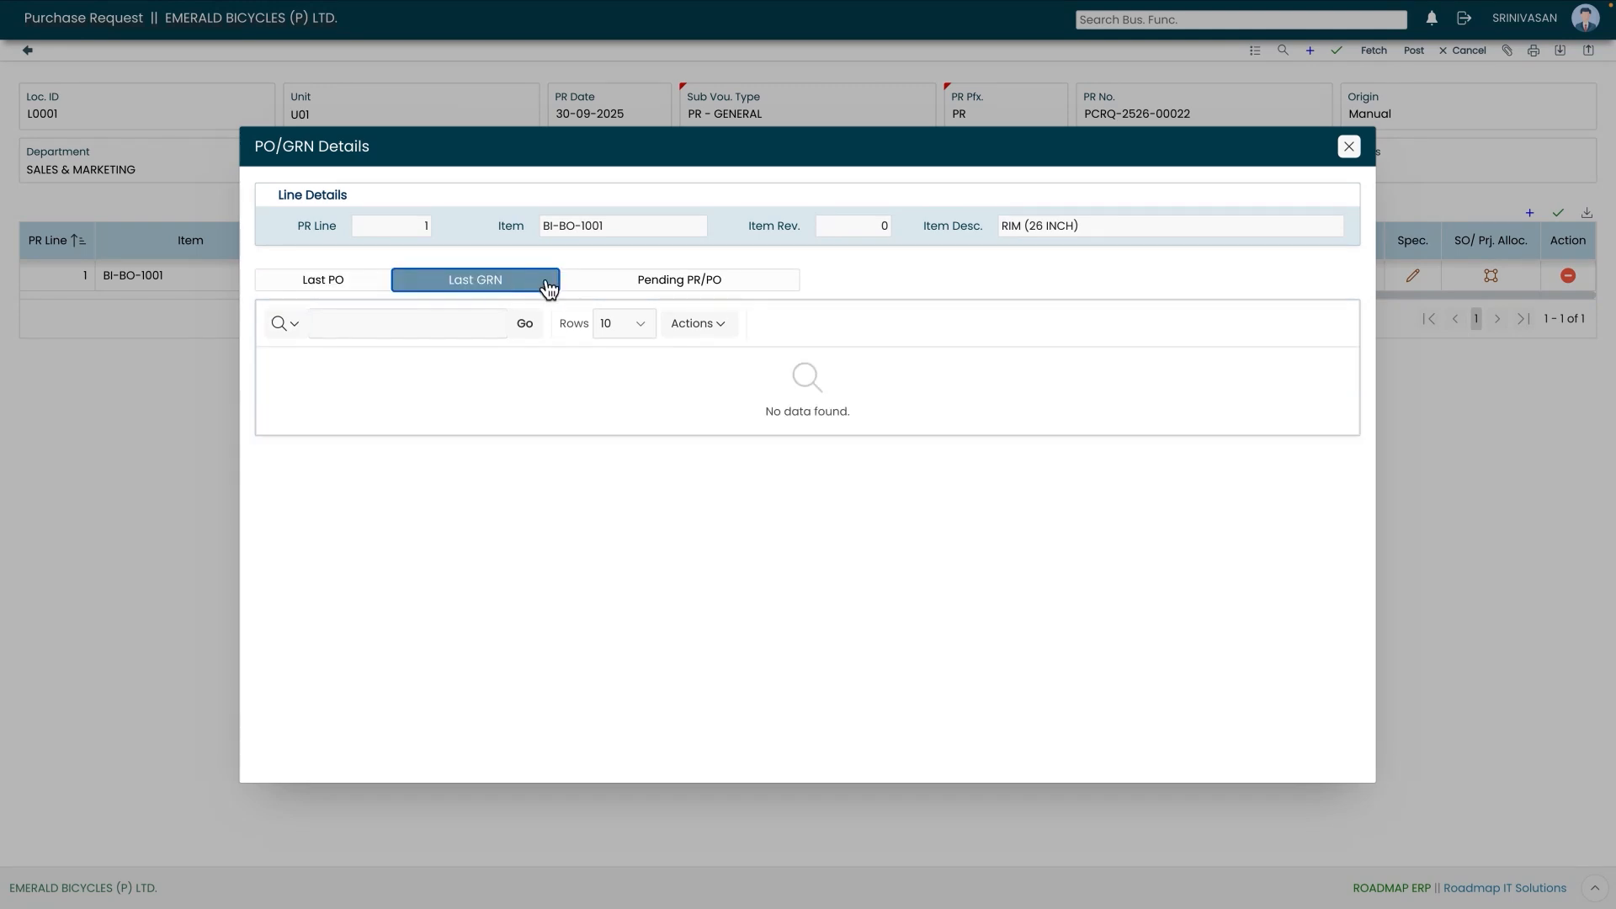
click(629, 288)
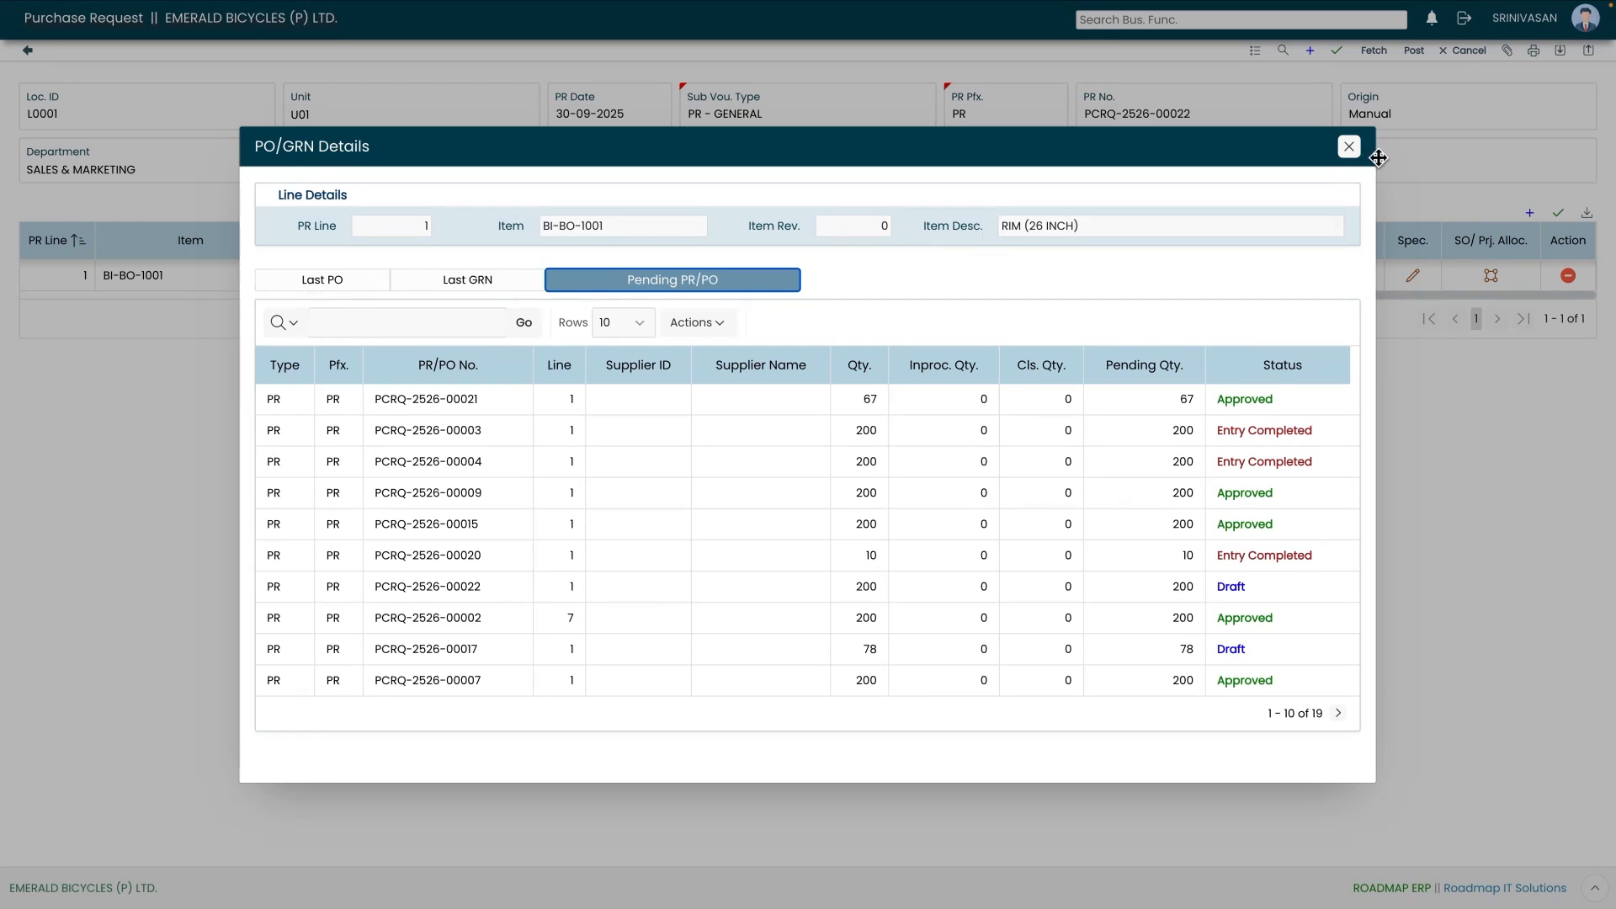
click(1349, 148)
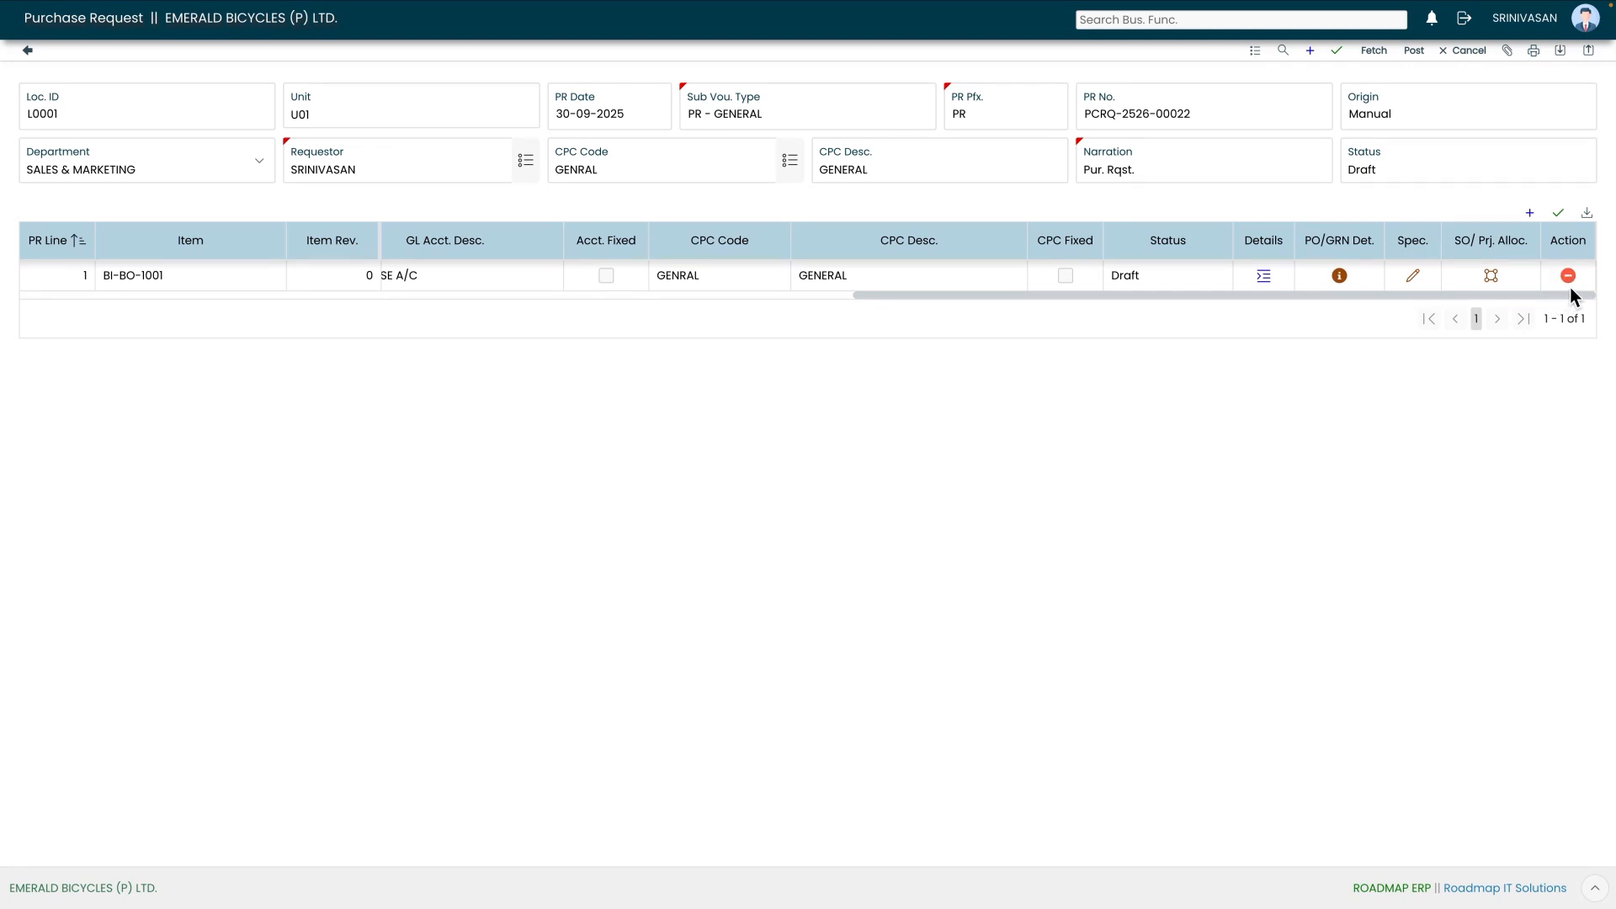
- Add a second request line for item BI-BO-1002, SPOKES, with a request quantity of 7200
drag(1569, 295, 299, 354)
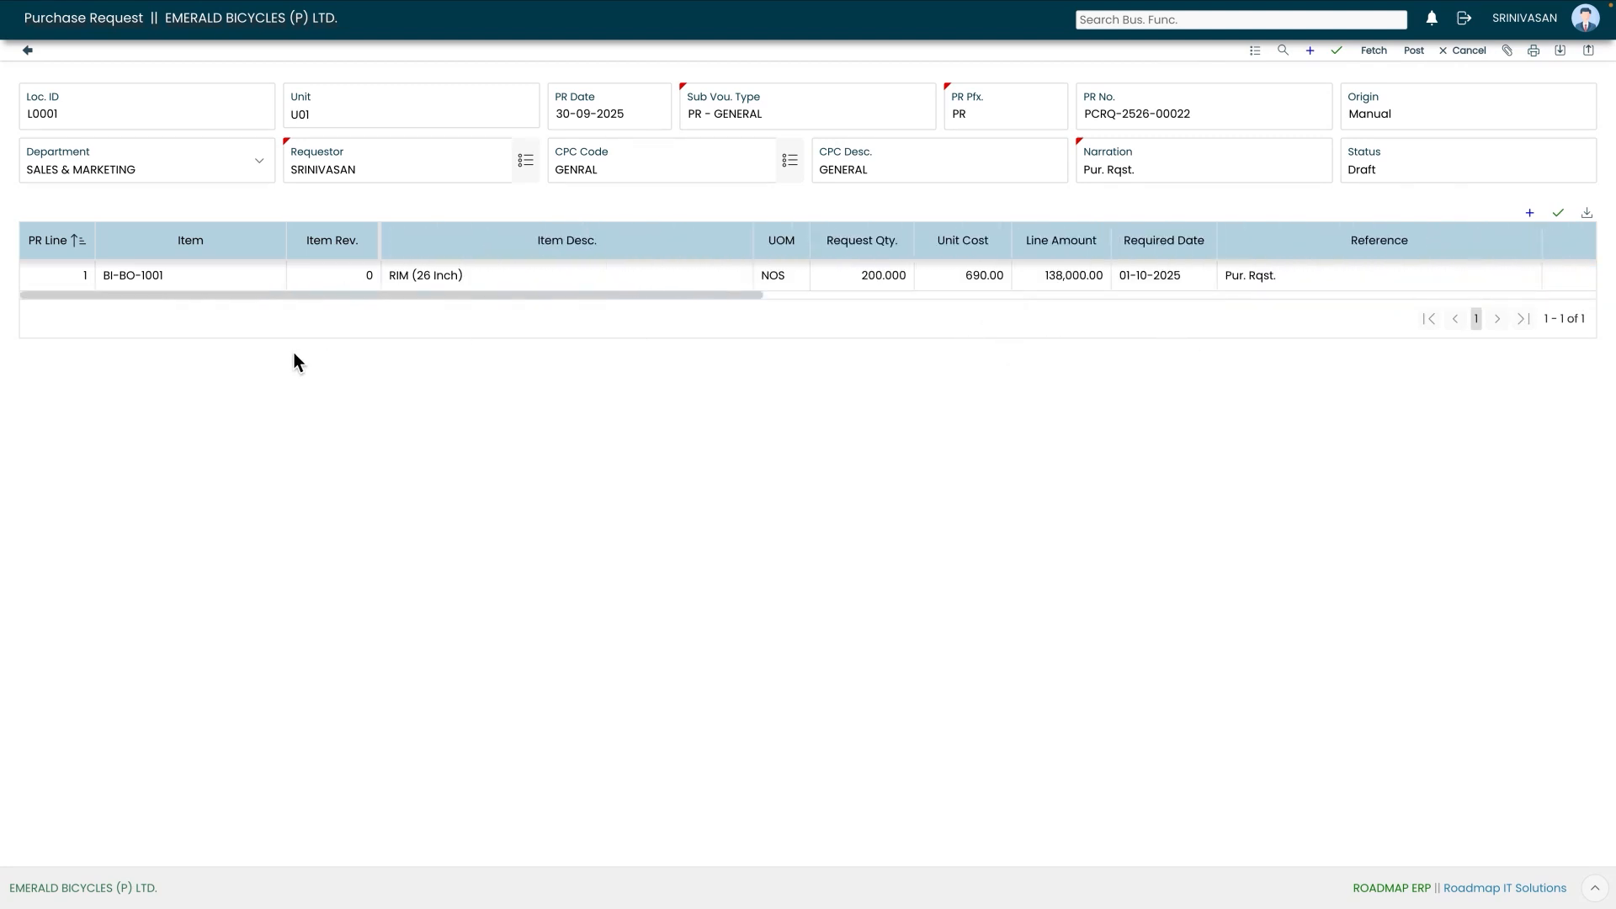
click(1529, 212)
click(276, 279)
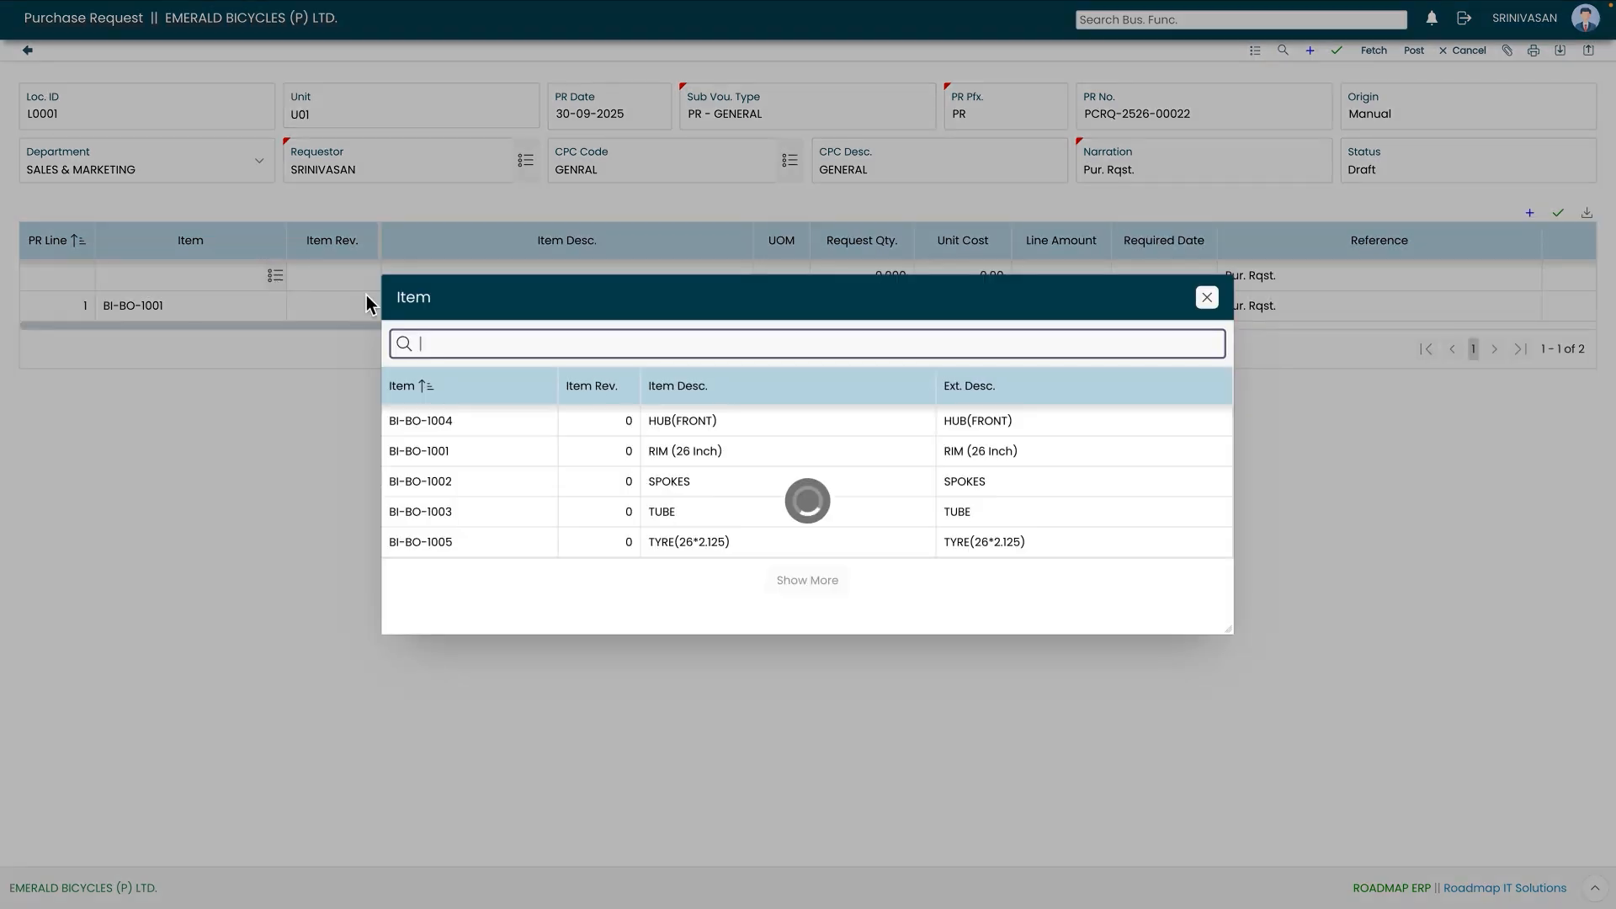
click(519, 481)
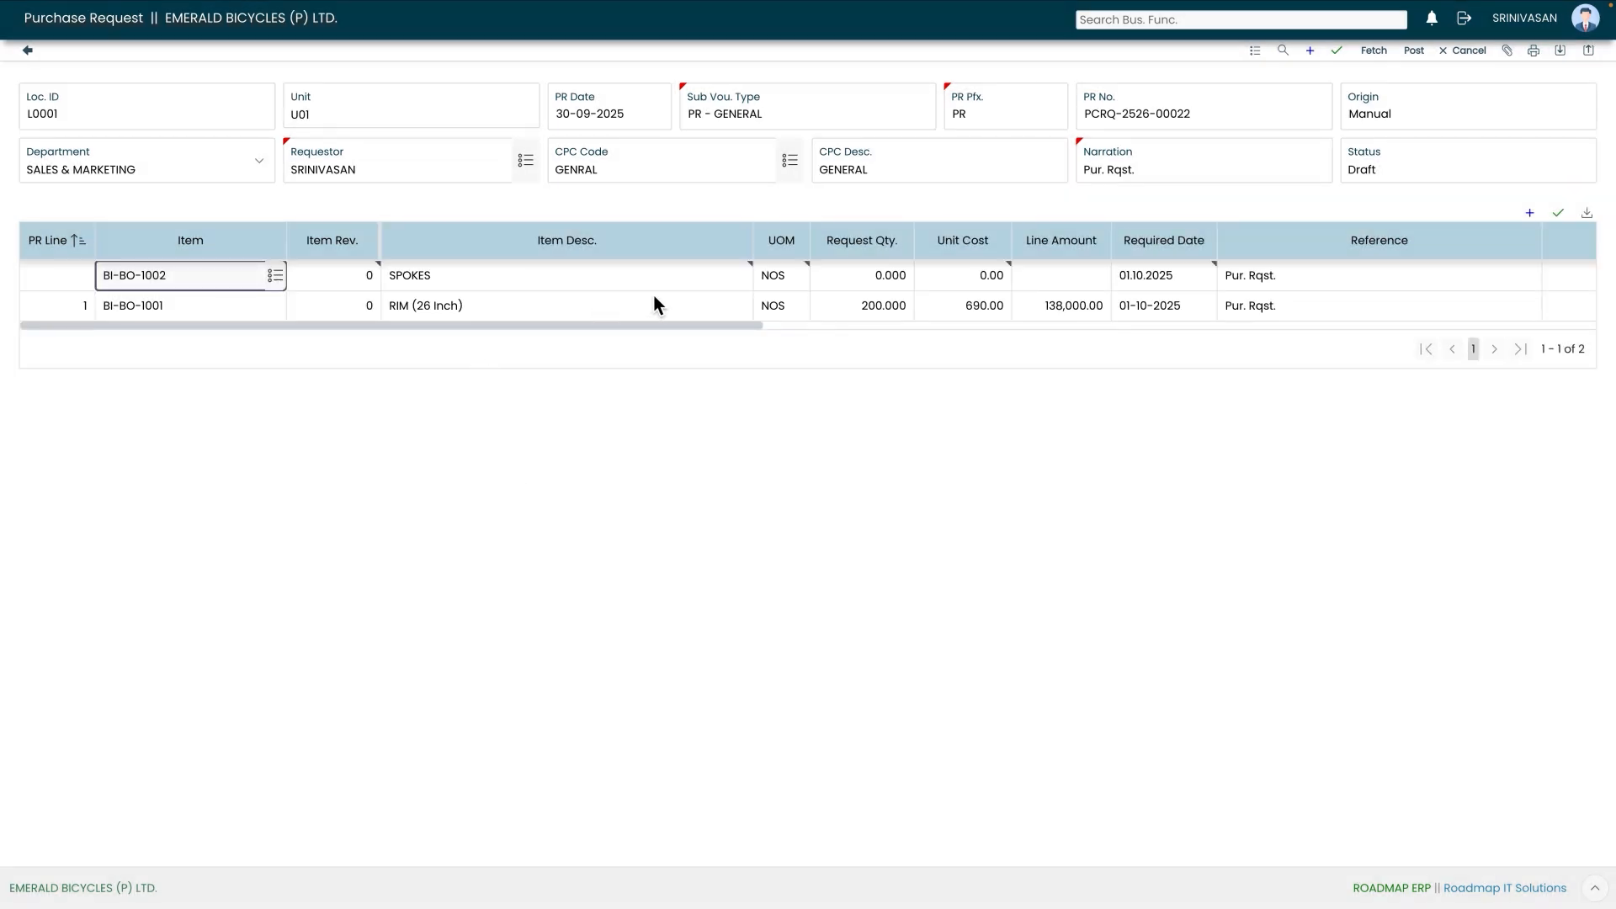
click(911, 281)
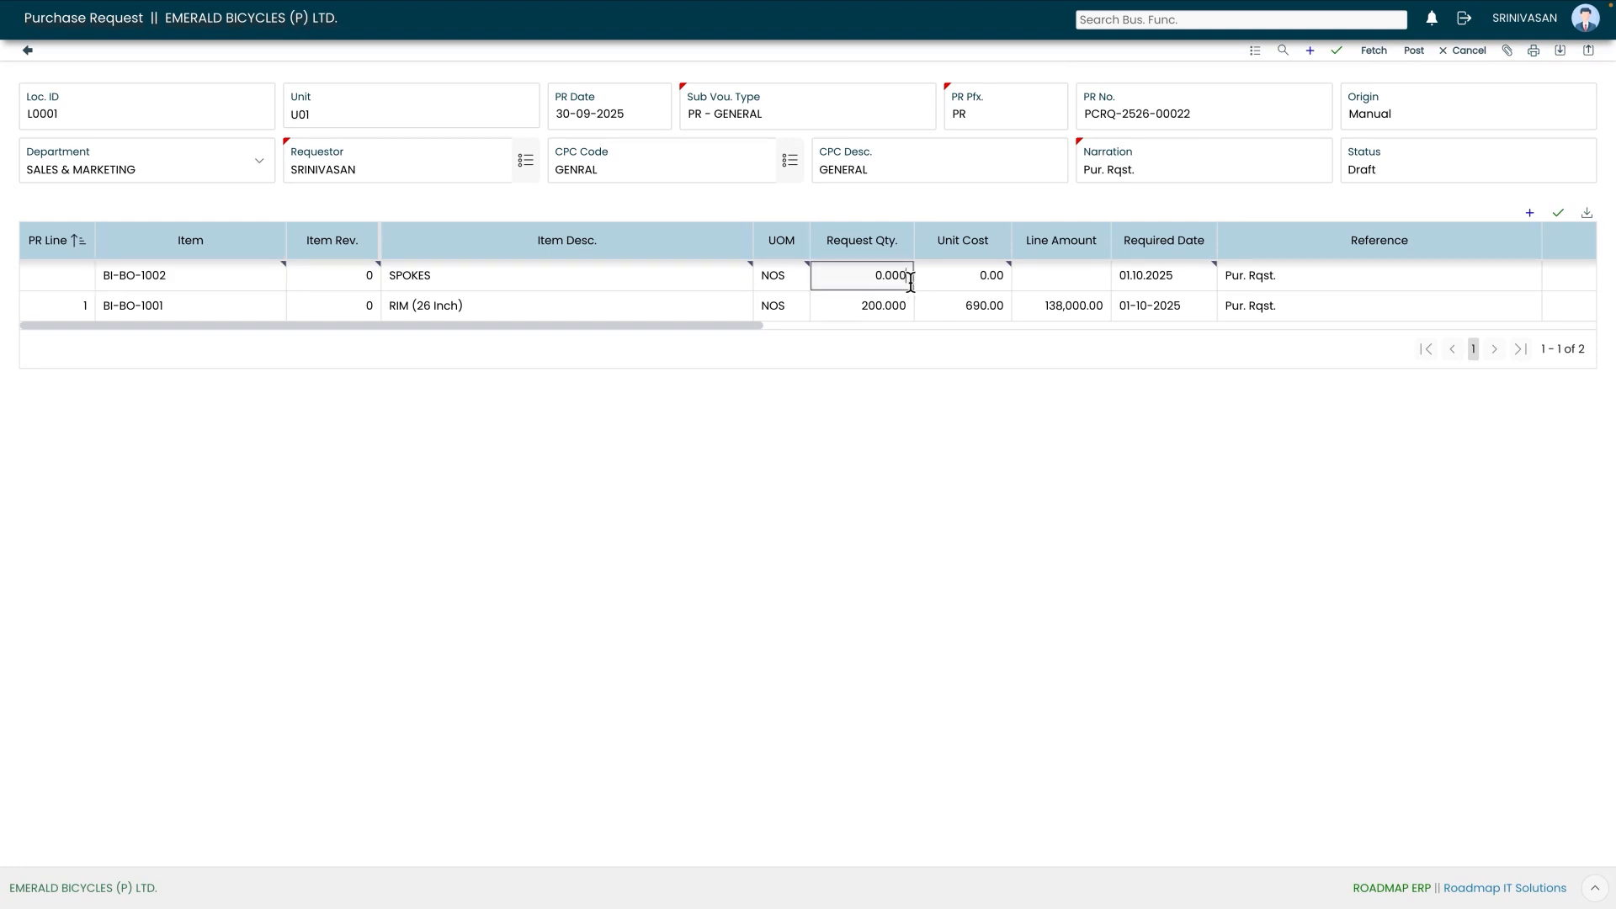
key(BackSpace)
key(BackSpace)
key(BackSpace)
key(BackSpace)
text(7200)
- Set the spokes line's unit cost to 2
click(999, 281)
key(BackSpace)
key(BackSpace)
key(BackSpace)
key(BackSpace)
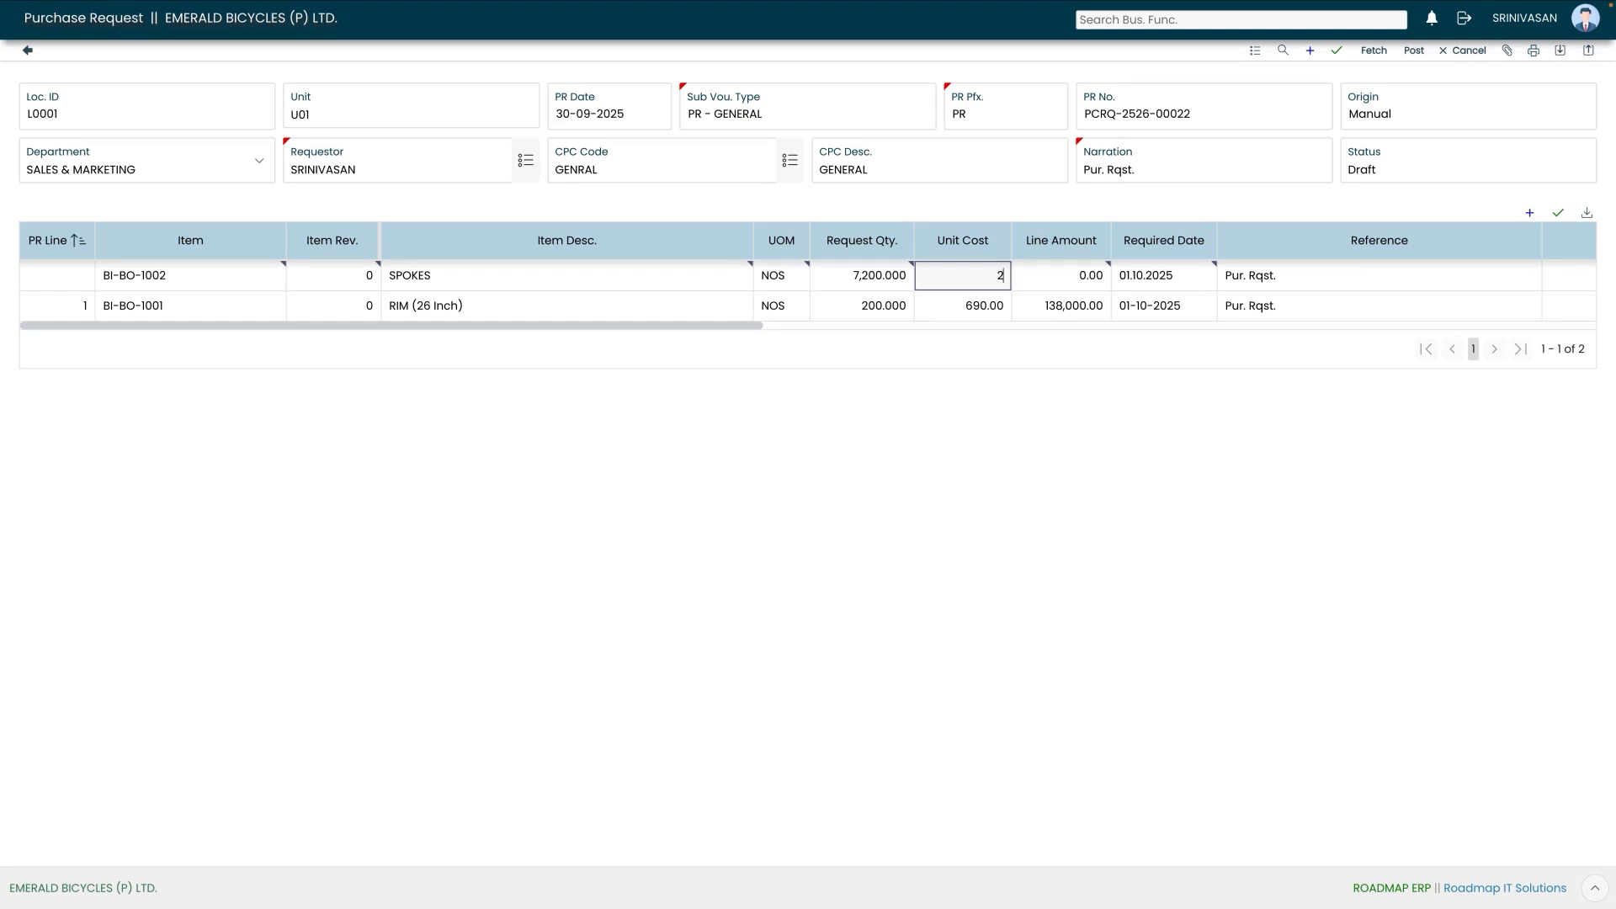
click(1058, 276)
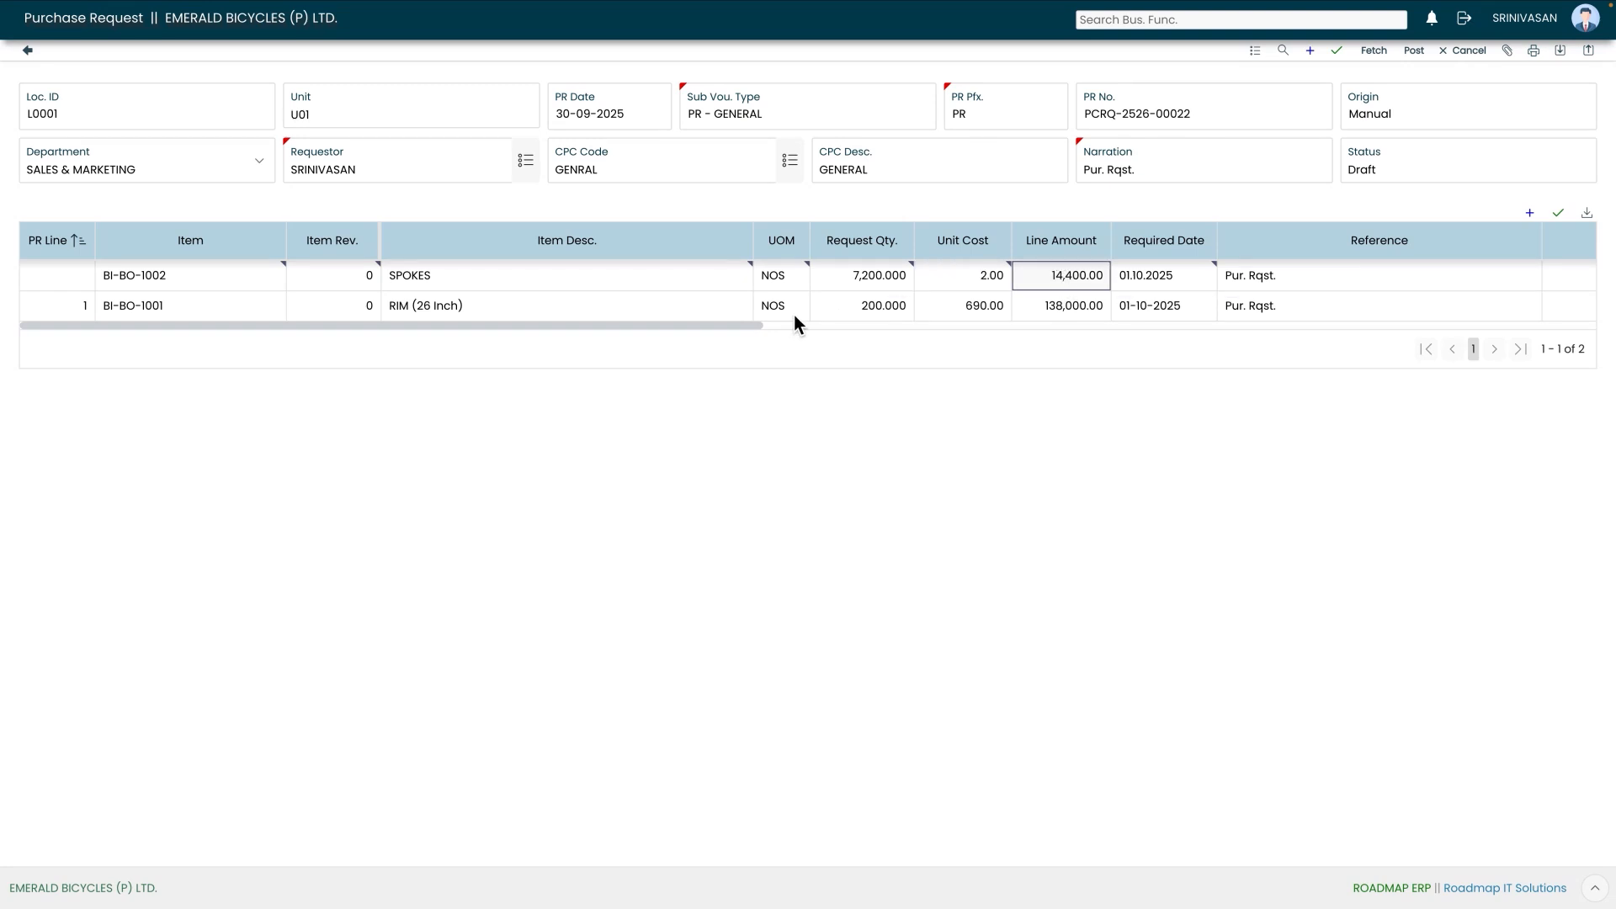
- Select the buyer for the spokes line and save the line
drag(759, 327, 1178, 330)
click(995, 275)
click(799, 385)
click(1558, 213)
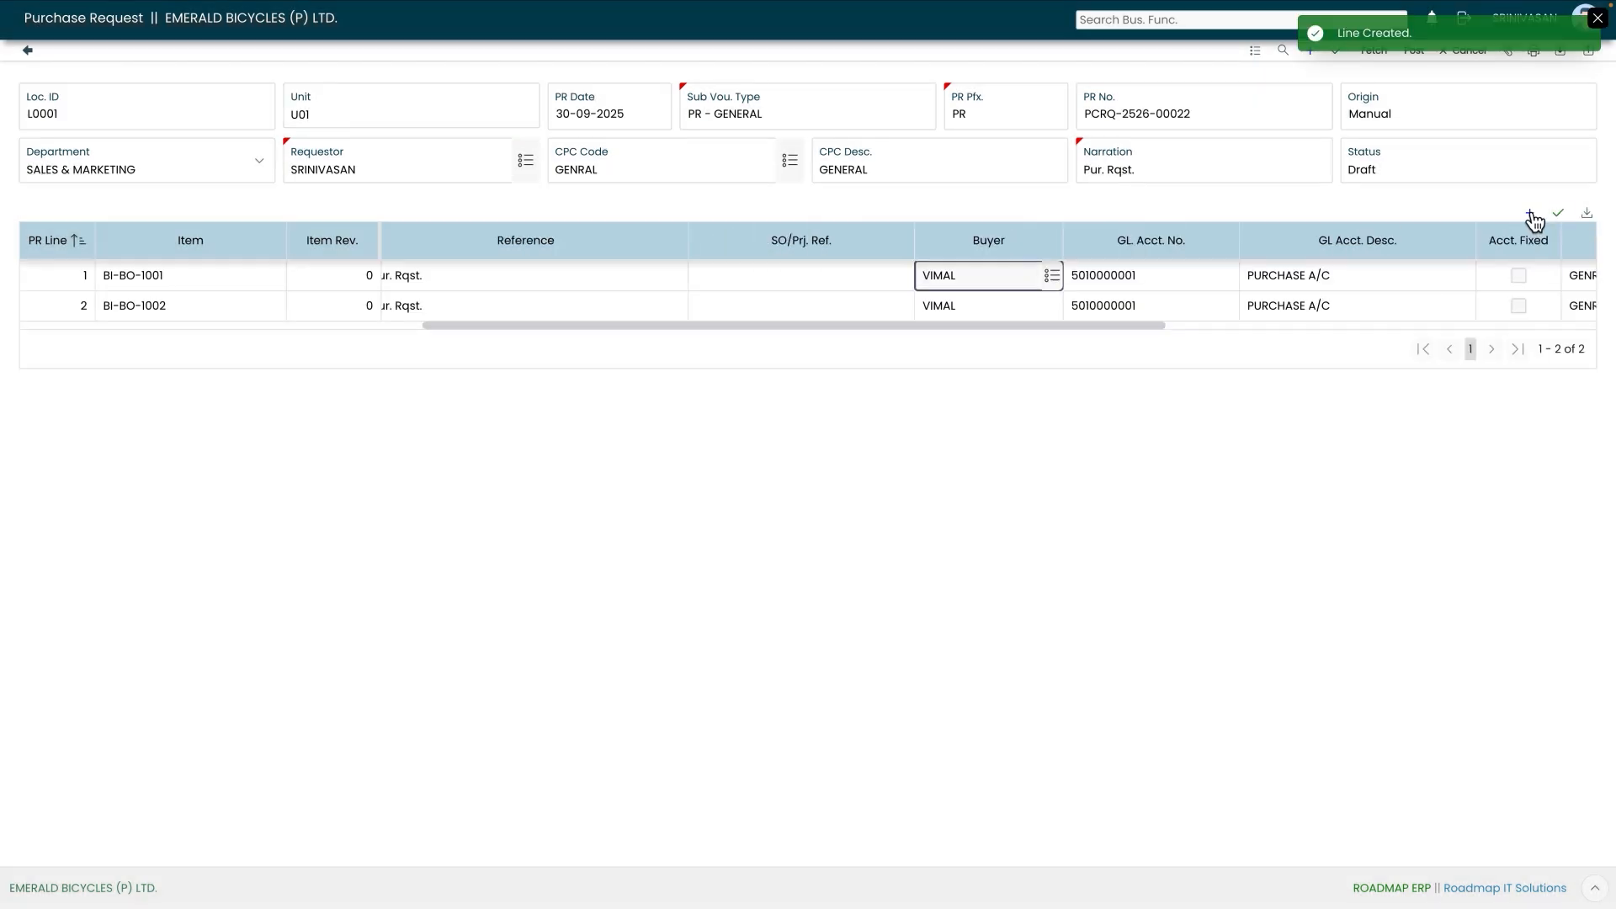
- Fill the new request line with item BI-BO-1003, TUBE, and a request quantity of 200
click(275, 276)
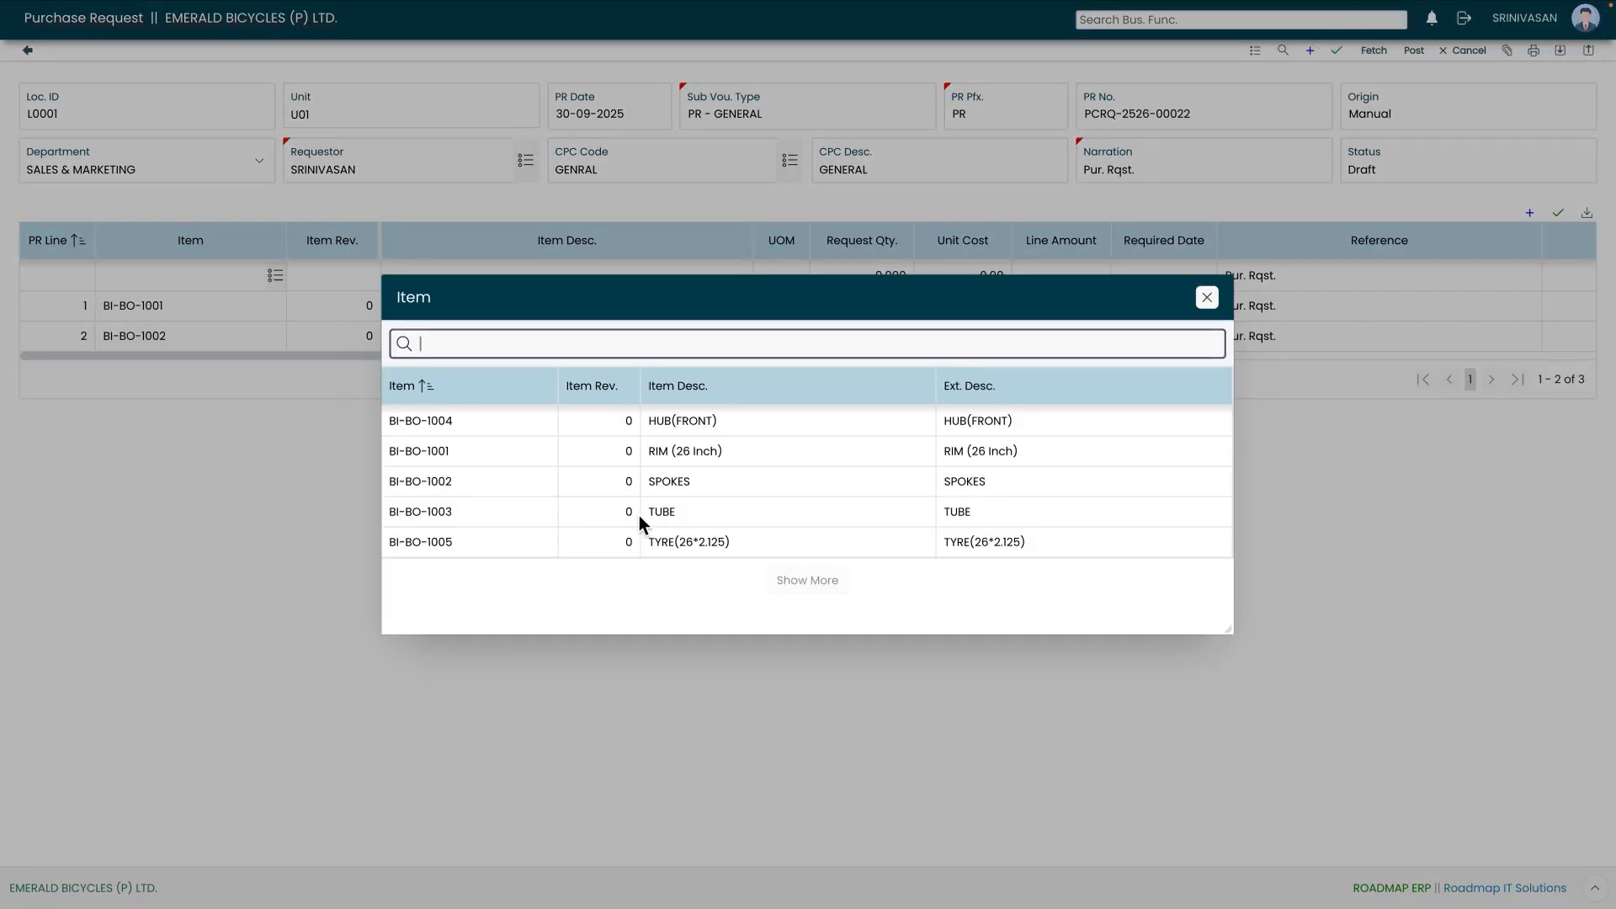
click(643, 515)
click(892, 275)
key(BackSpace)
key(BackSpace)
key(BackSpace)
key(BackSpace)
key(BackSpace)
text(200)
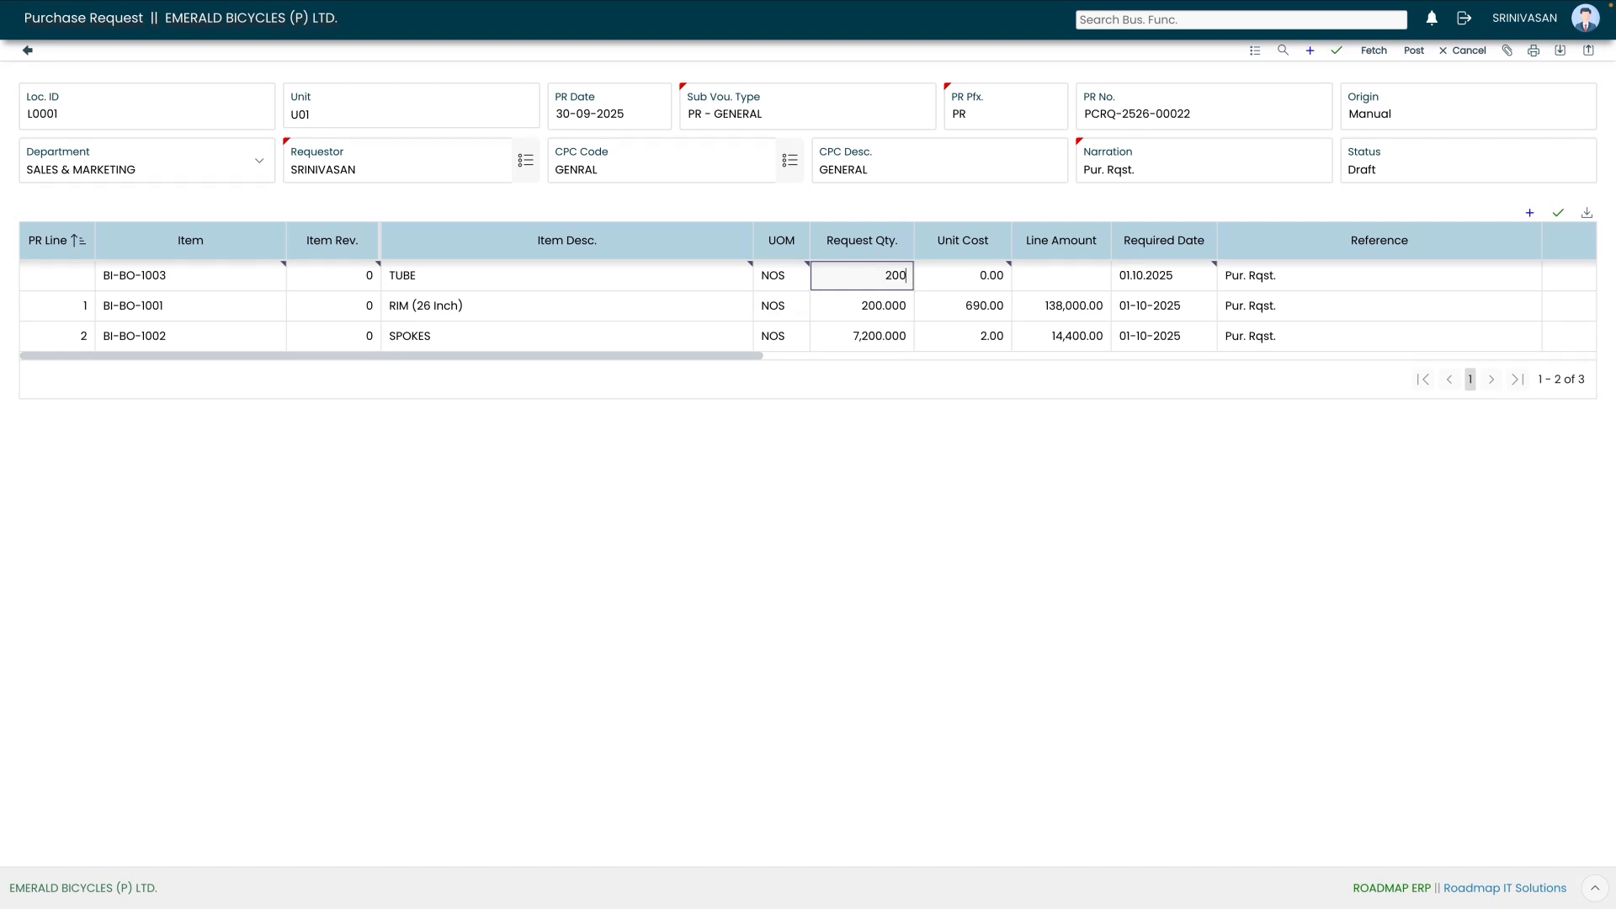
- Set the tube line's unit cost to 100
key(Tab)
key(BackSpace)
key(BackSpace)
key(BackSpace)
key(BackSpace)
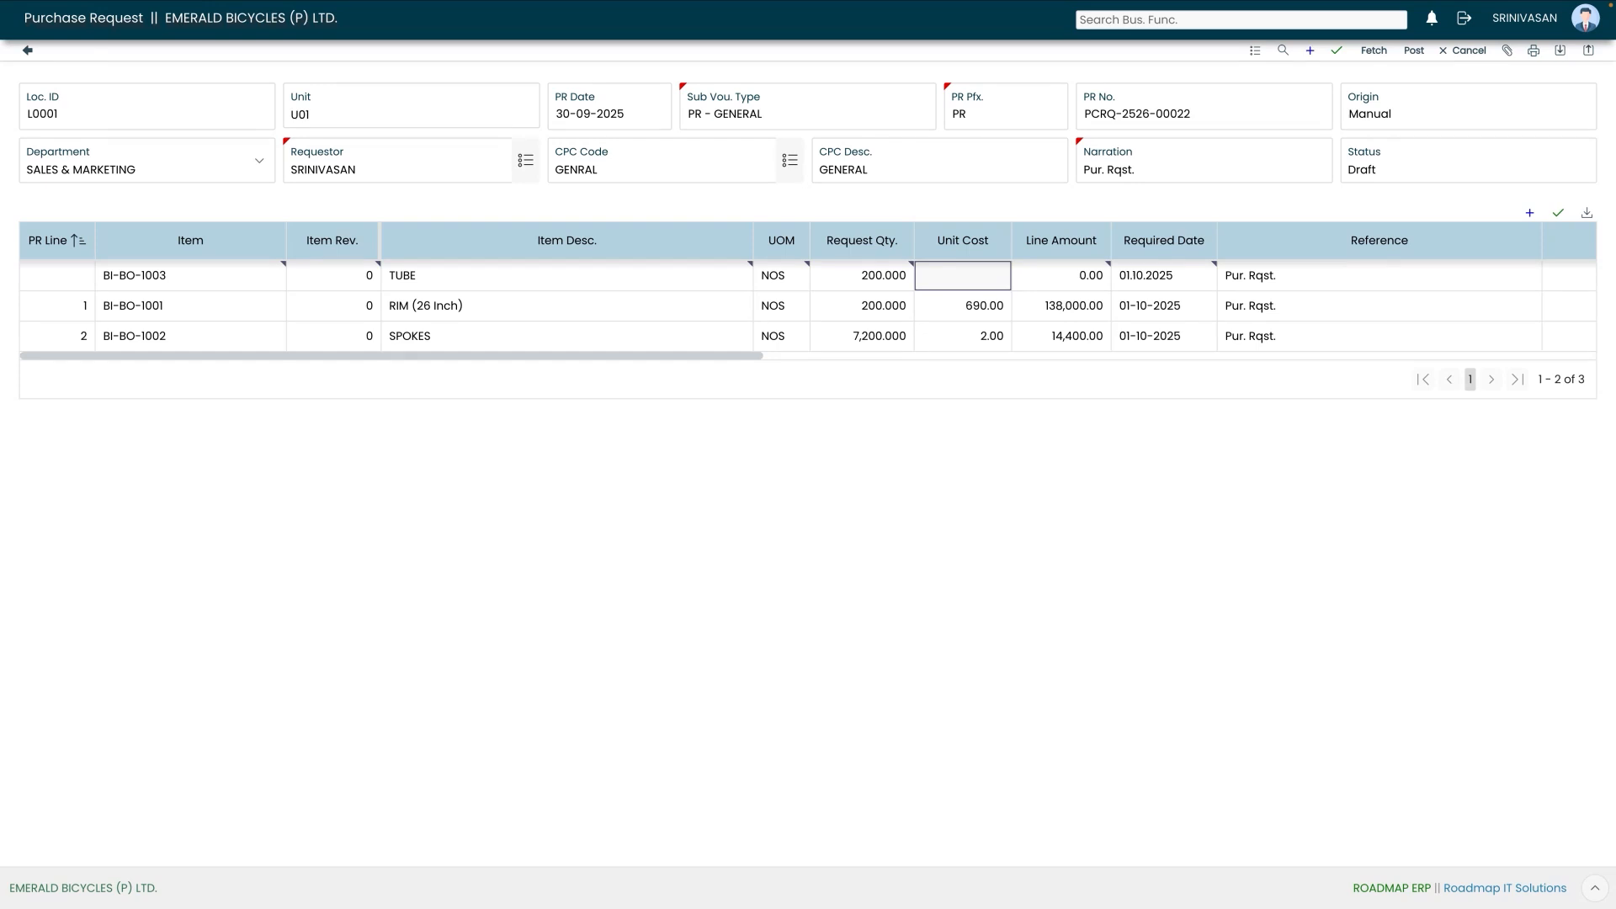
text(100)
key(Tab)
- Select the buyer for the tube line and save the line
drag(761, 357, 1256, 359)
click(861, 276)
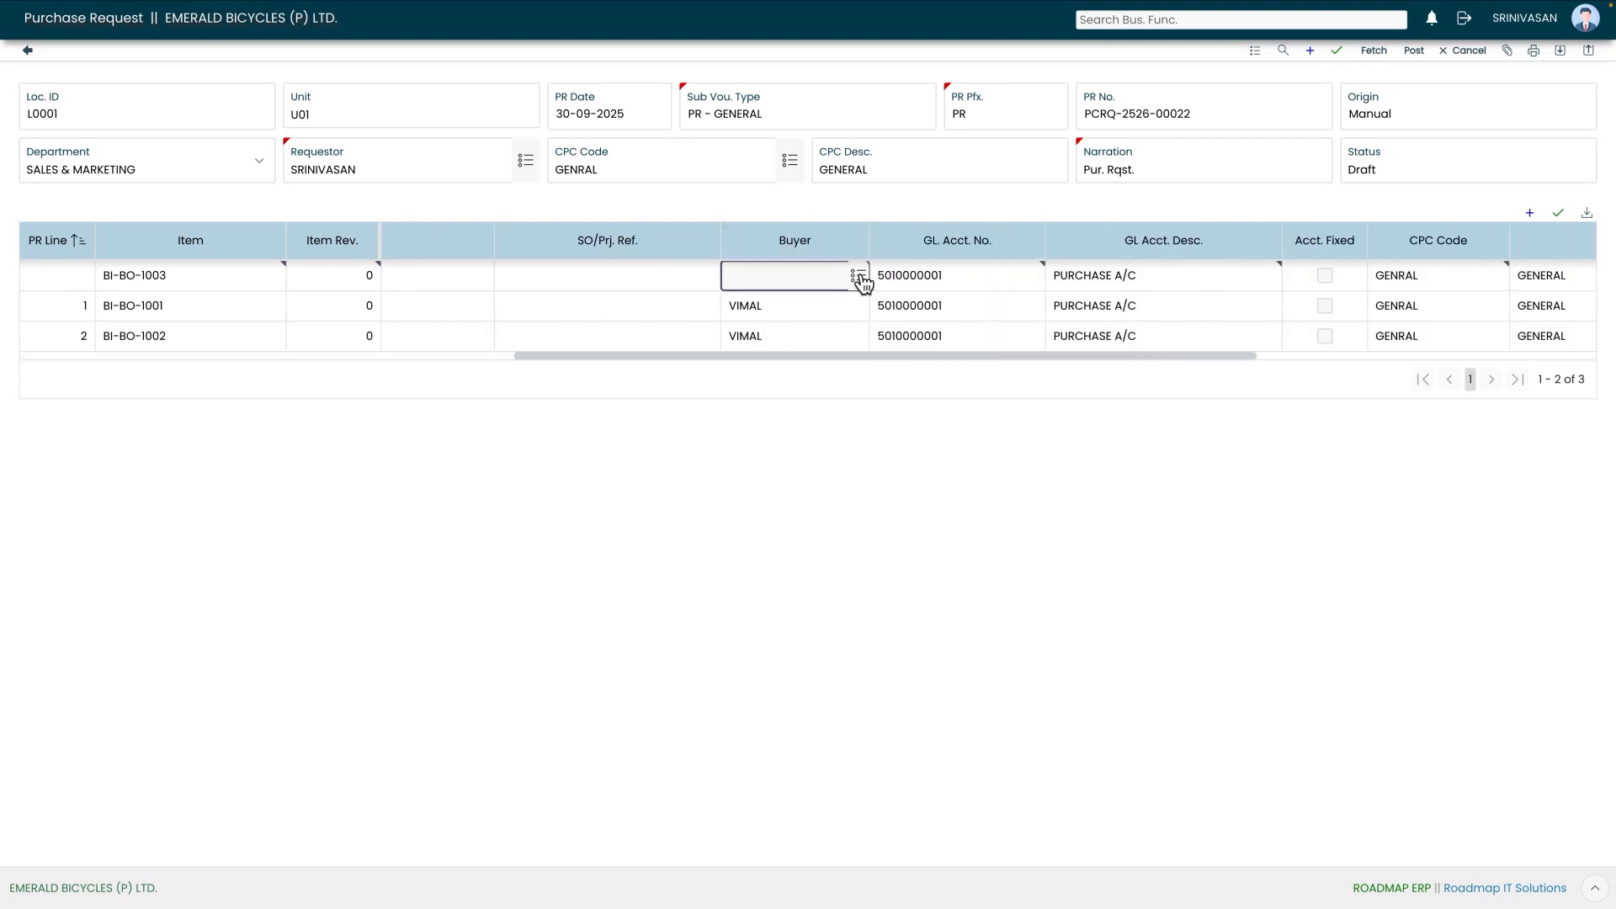
click(858, 276)
double_click(813, 384)
drag(1215, 359, 1476, 340)
click(1557, 216)
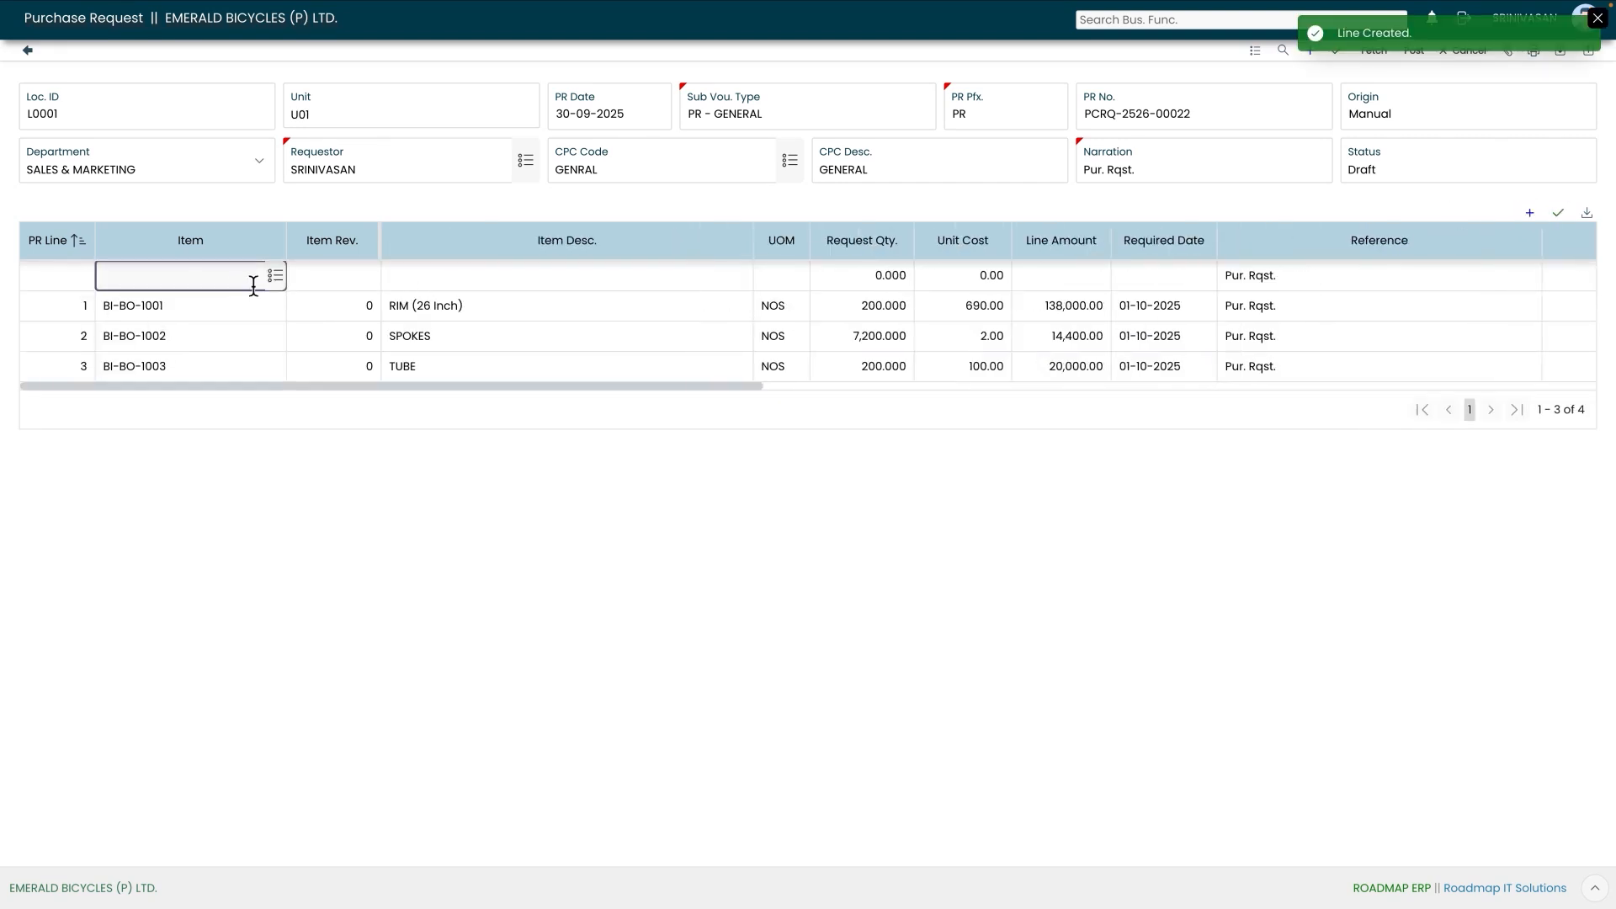
- Fill a fourth request line with item BI-BO-1004, HUB(FRONT), and a request quantity of 100
click(275, 278)
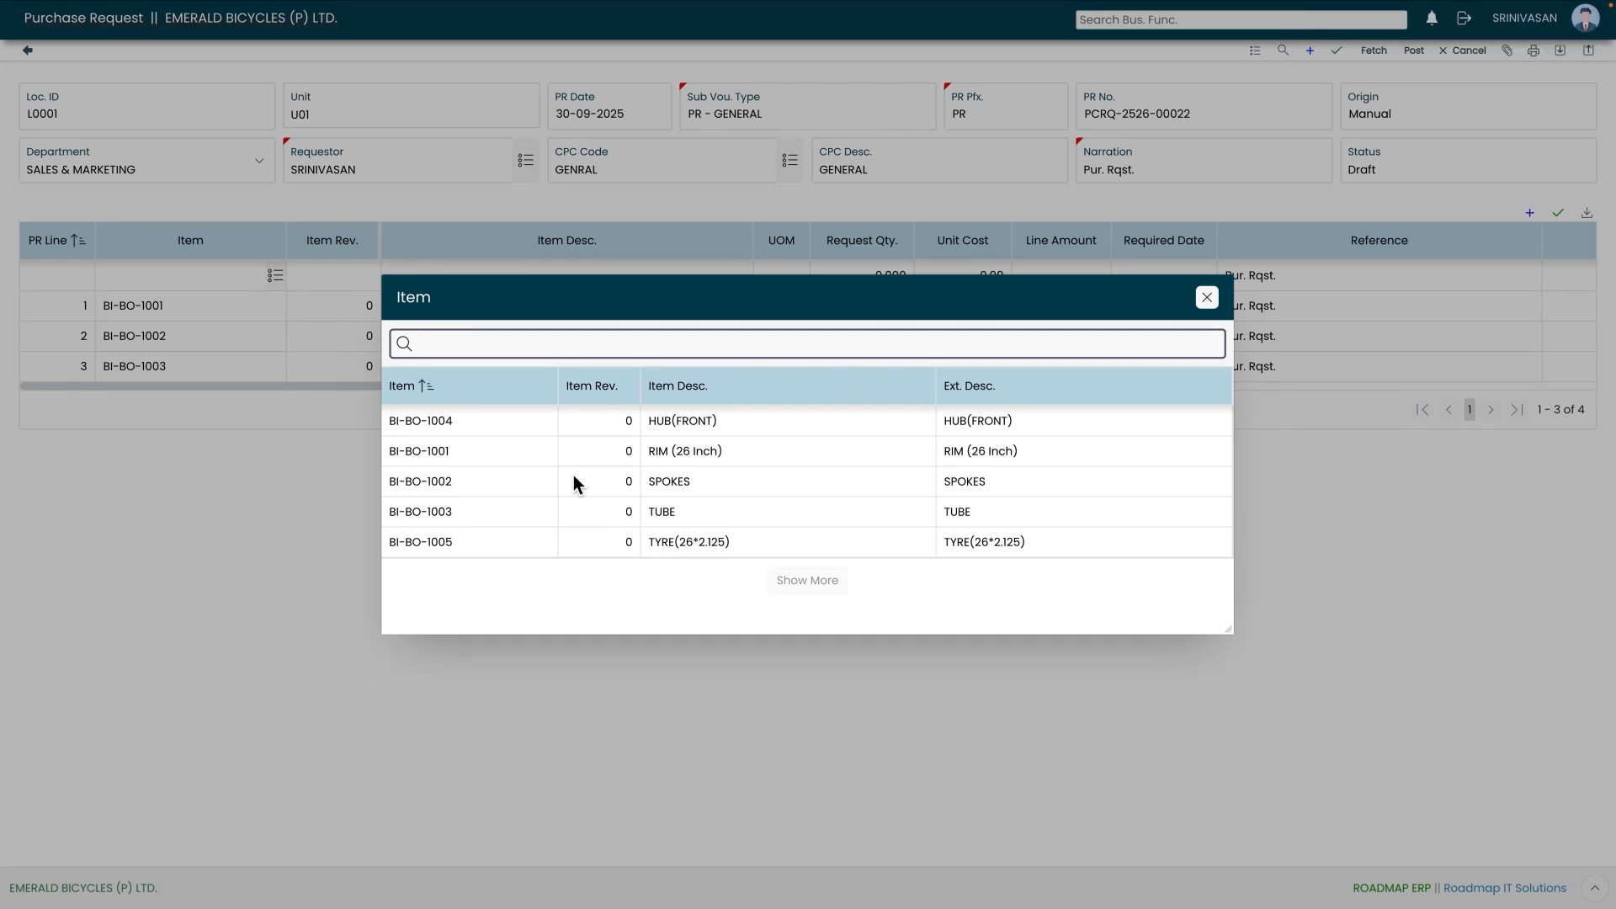
click(604, 421)
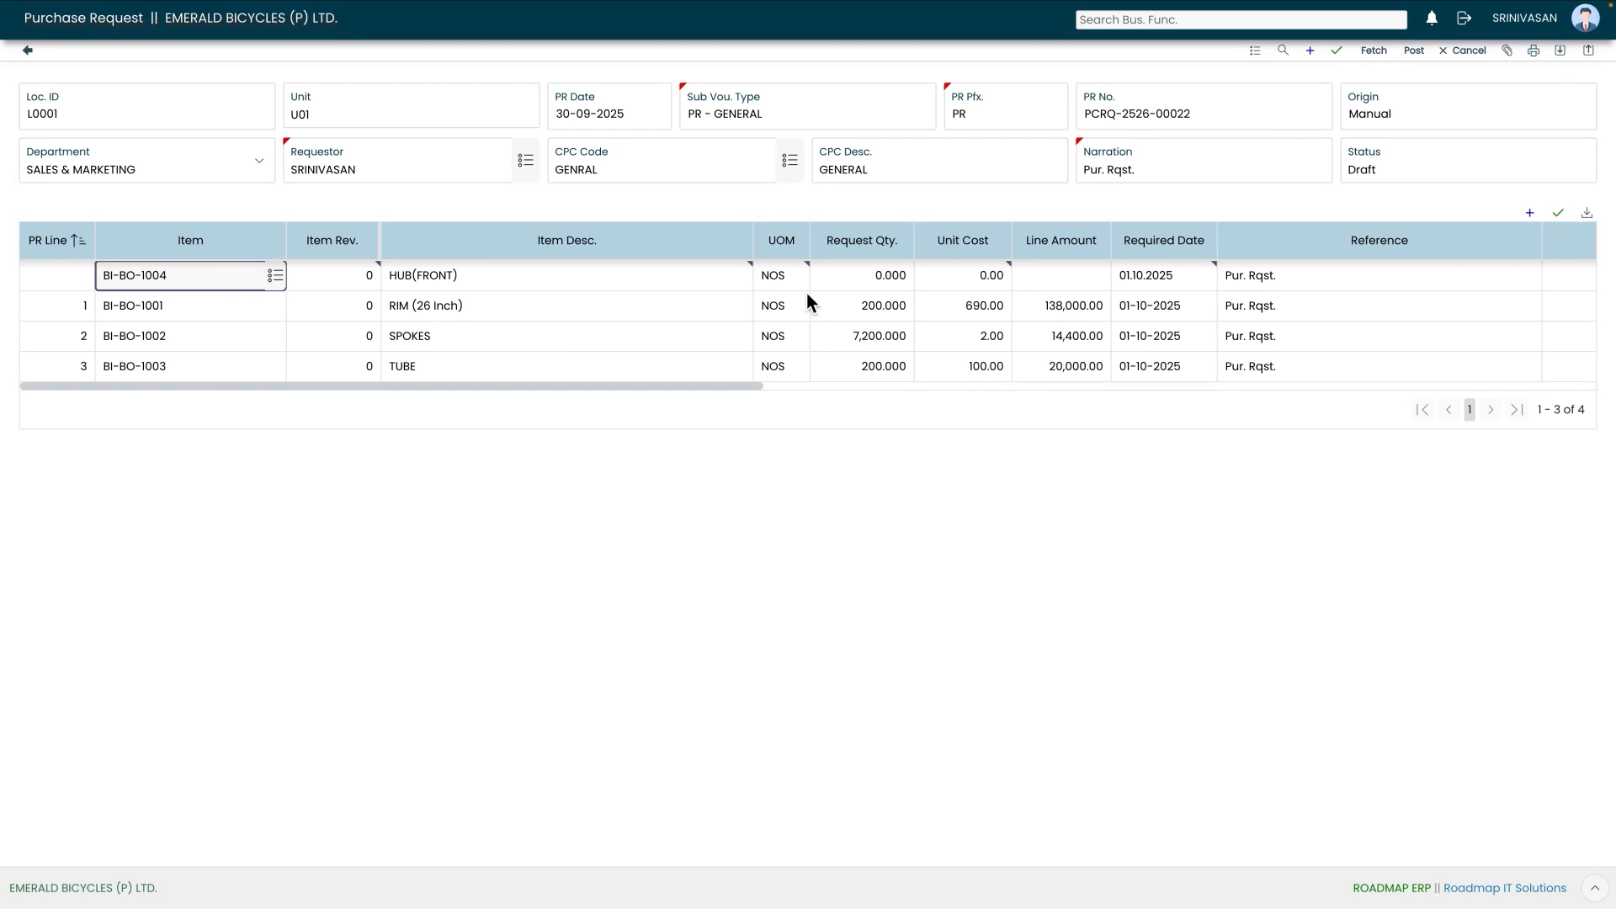
click(908, 277)
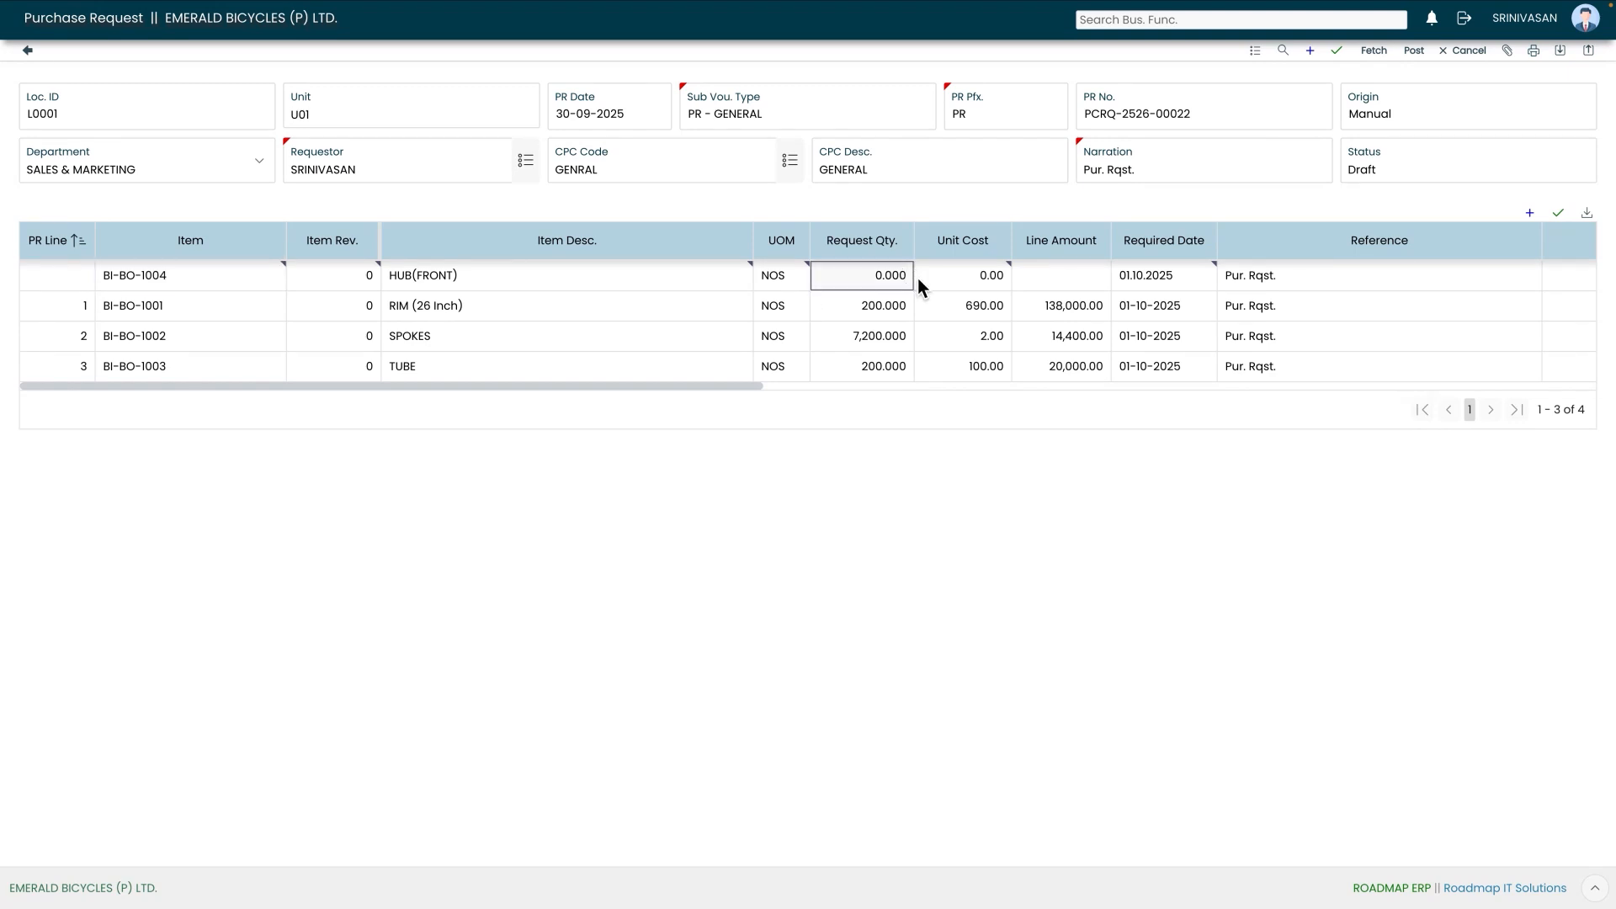
key(BackSpace)
key(BackSpace)
key(BackSpace)
key(BackSpace)
key(BackSpace)
text(100)
- Set the front hub line's unit cost to 250
click(1010, 279)
key(BackSpace)
key(BackSpace)
key(BackSpace)
key(BackSpace)
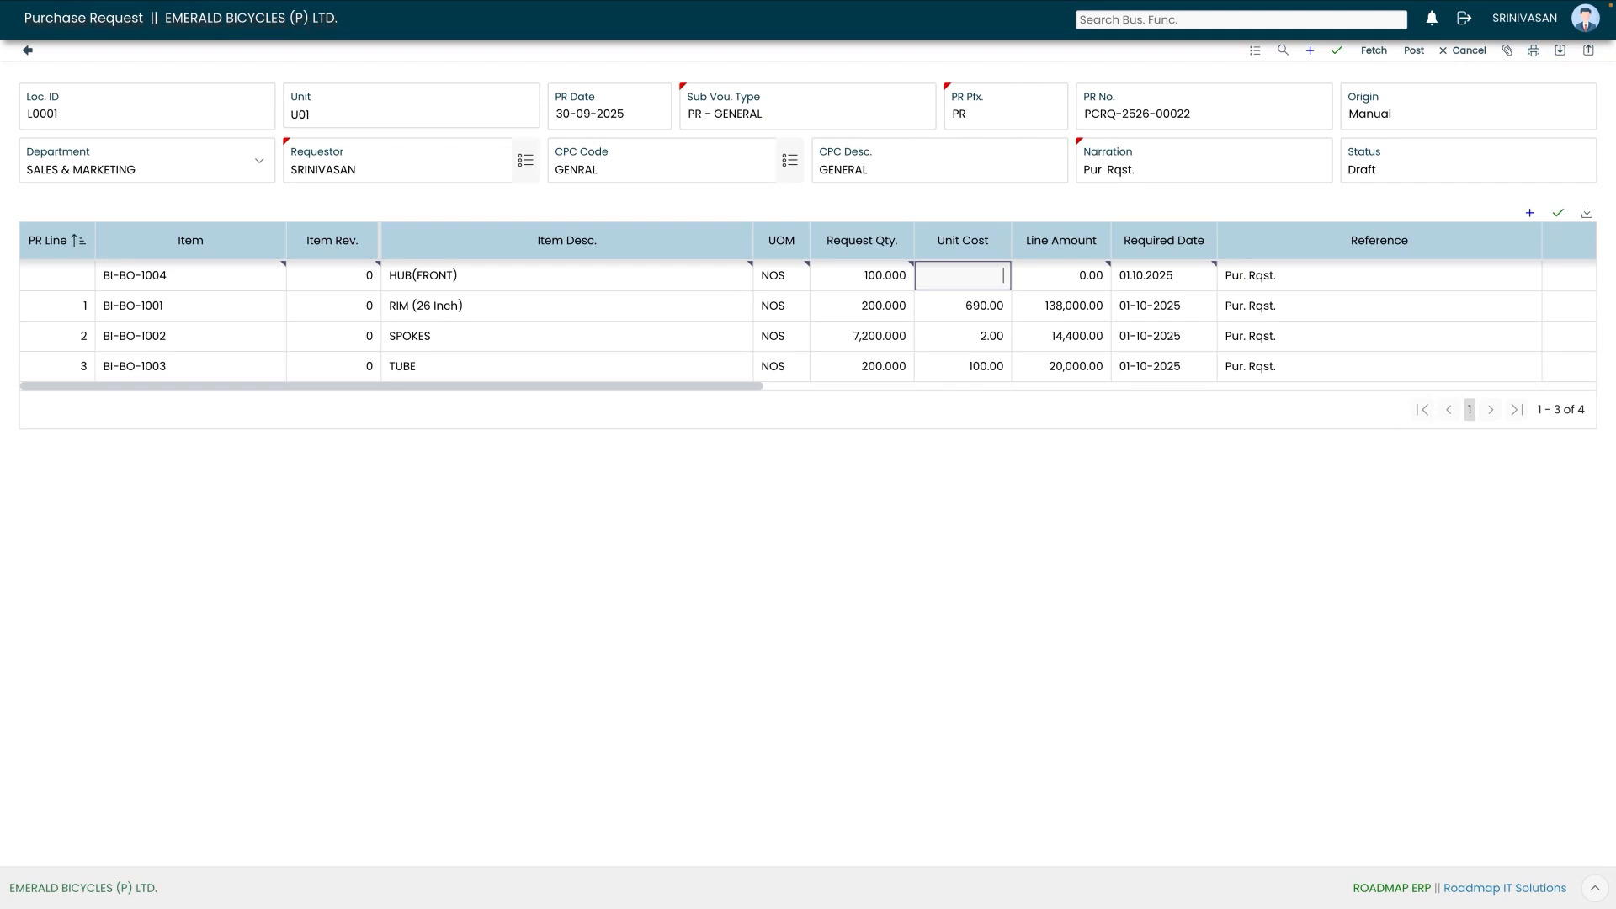
text(250)
click(1053, 277)
- Select the buyer for the front hub line and save the line
drag(711, 387, 1256, 391)
click(723, 277)
click(748, 276)
click(736, 383)
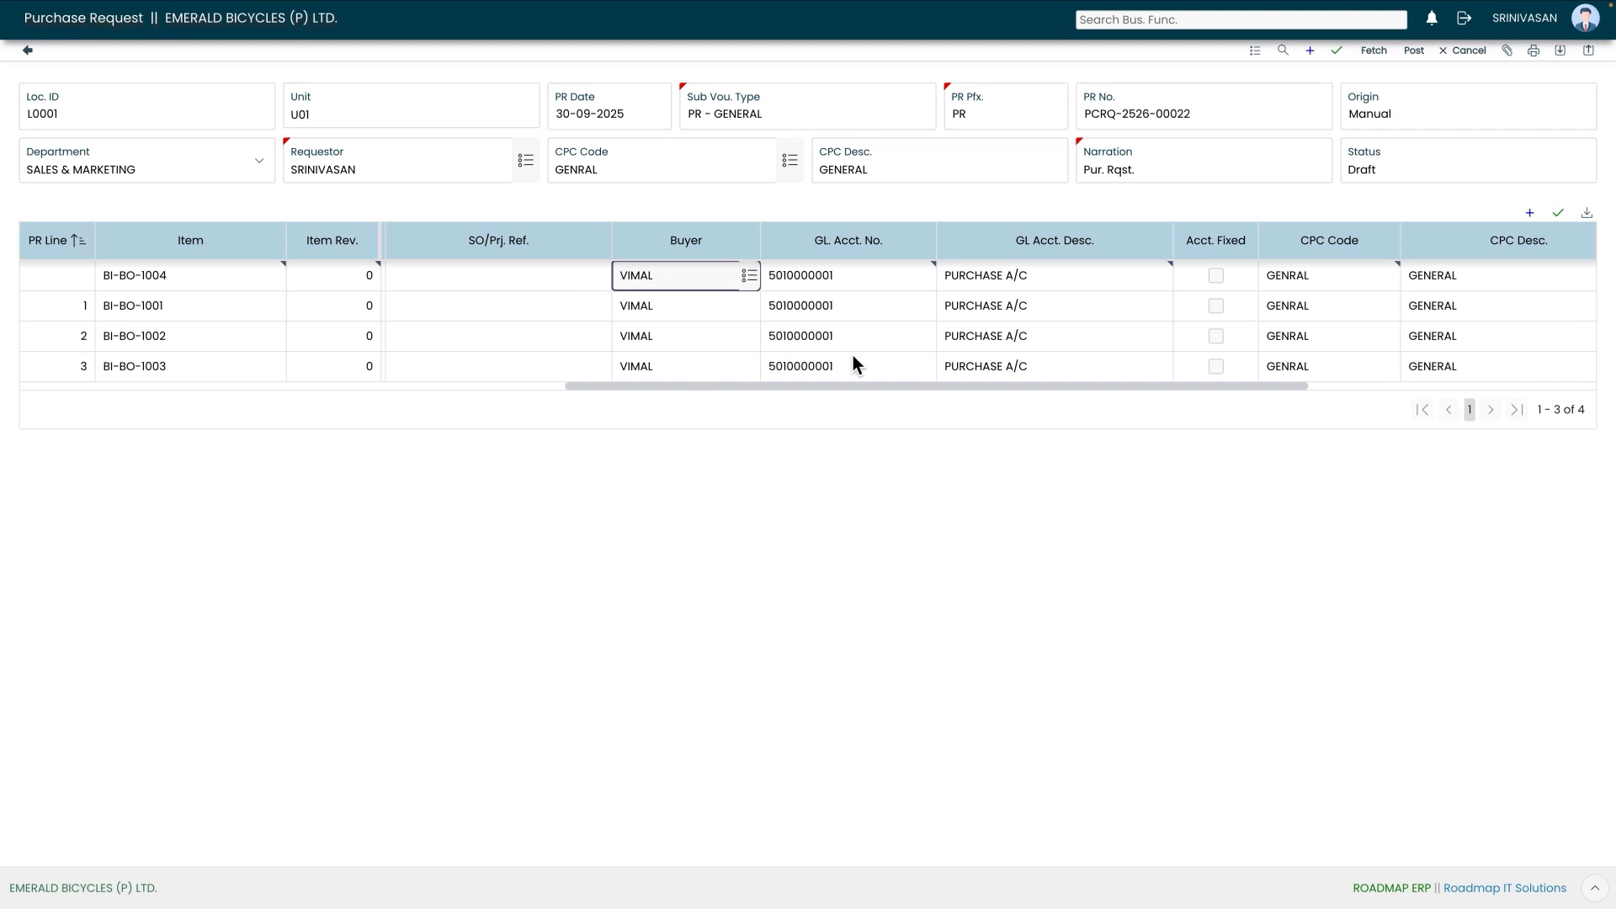
click(1558, 213)
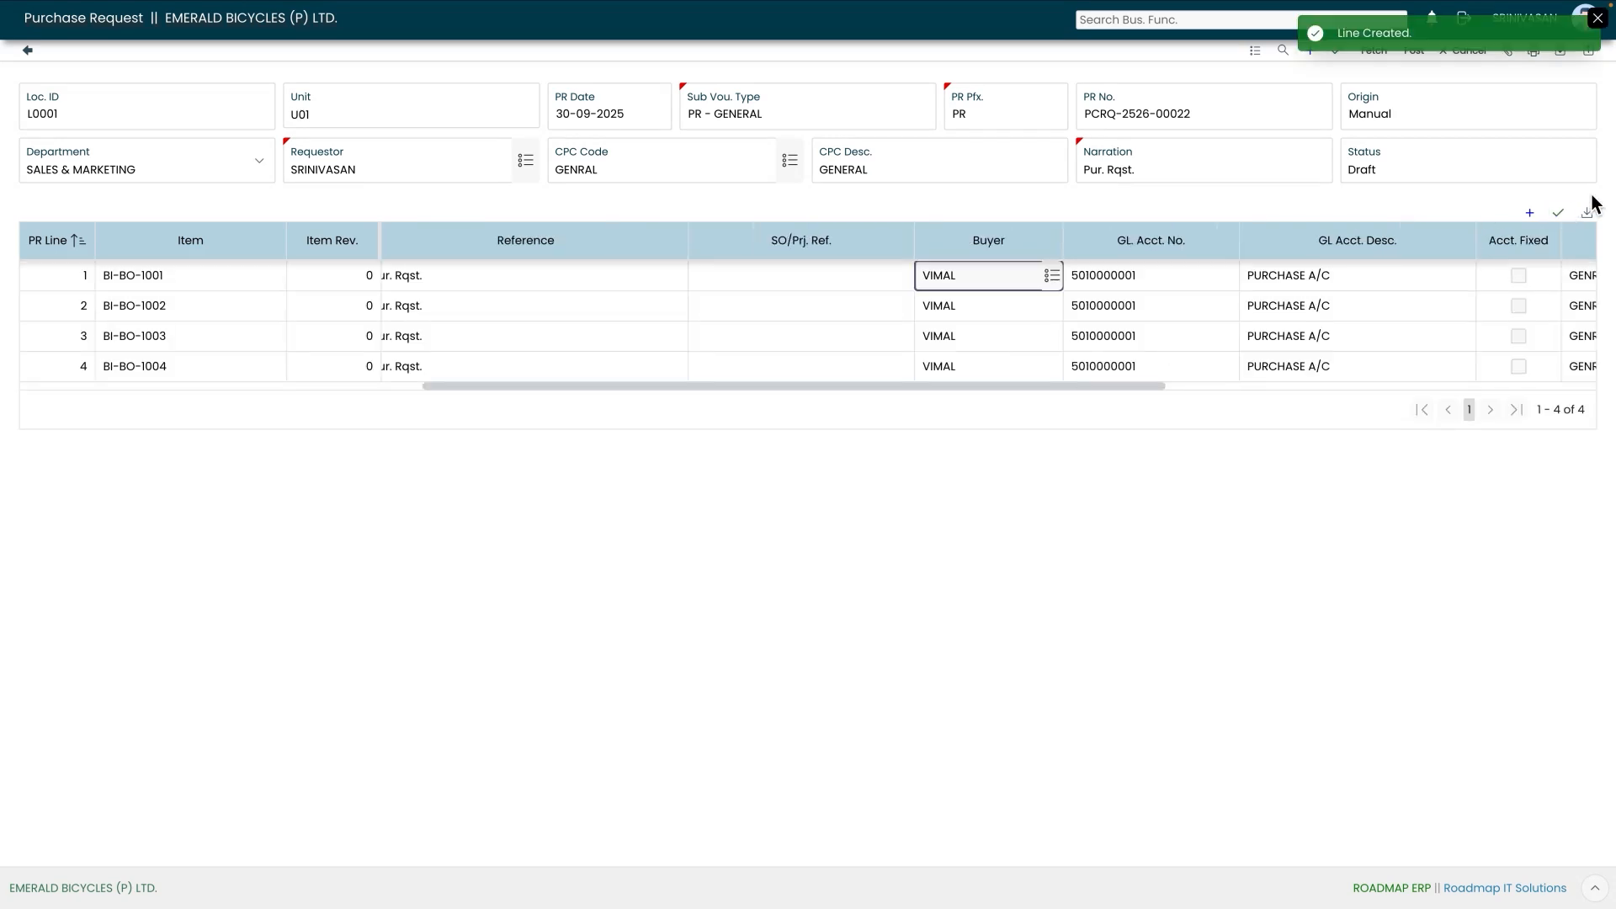
- Add a fifth request line for item BI-BO-1005, TYRE(26*2.125), with a request quantity of 200
click(1530, 213)
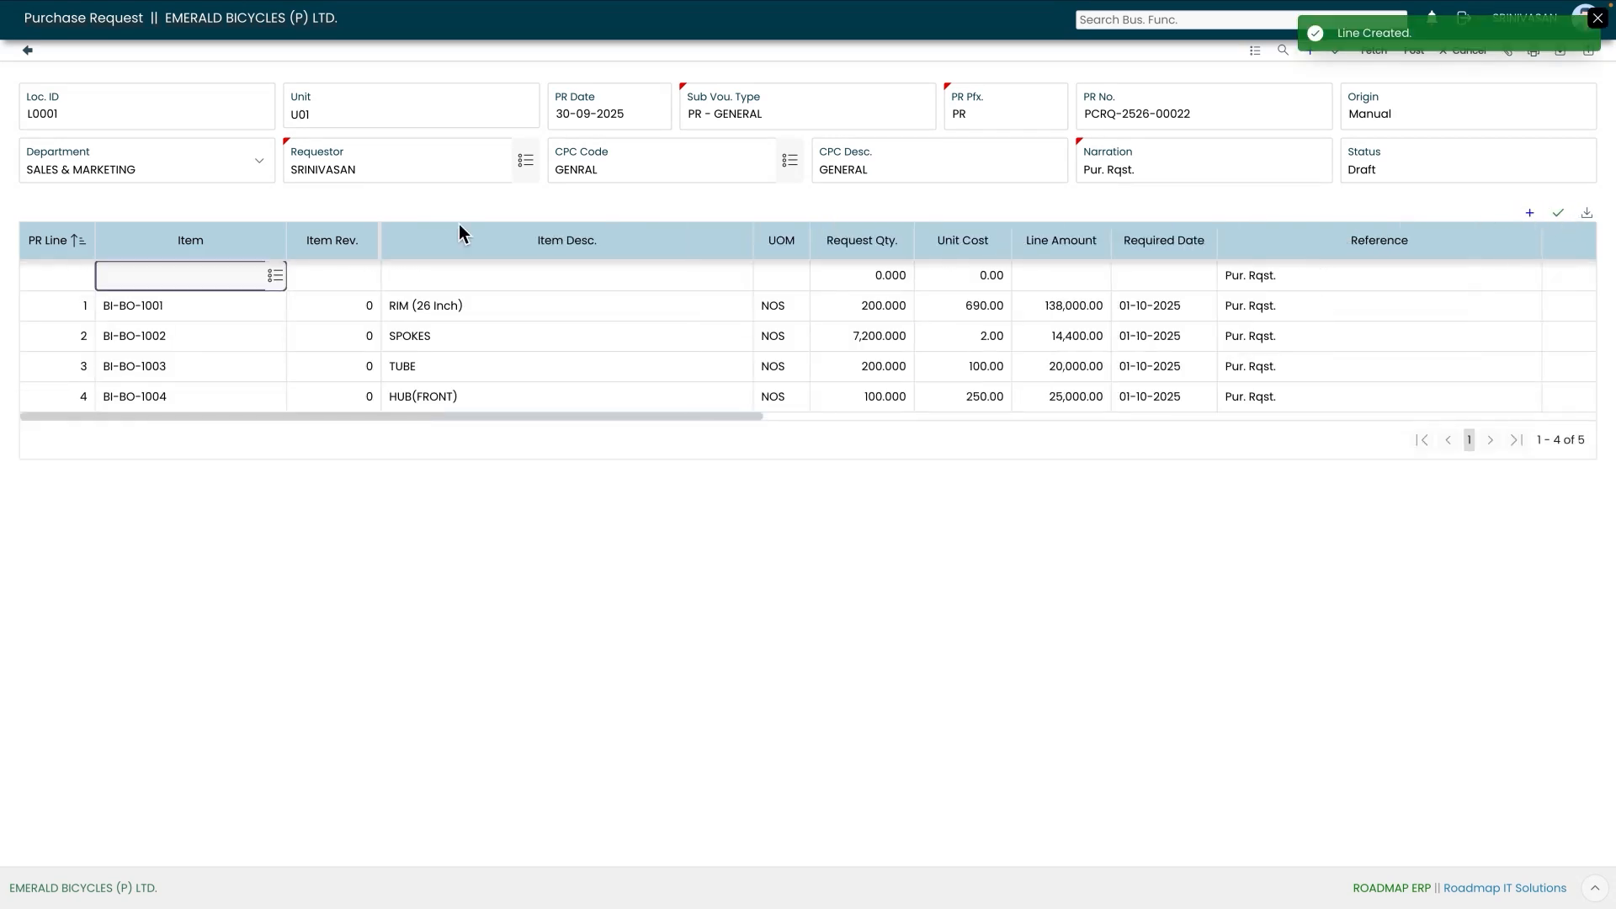
click(274, 276)
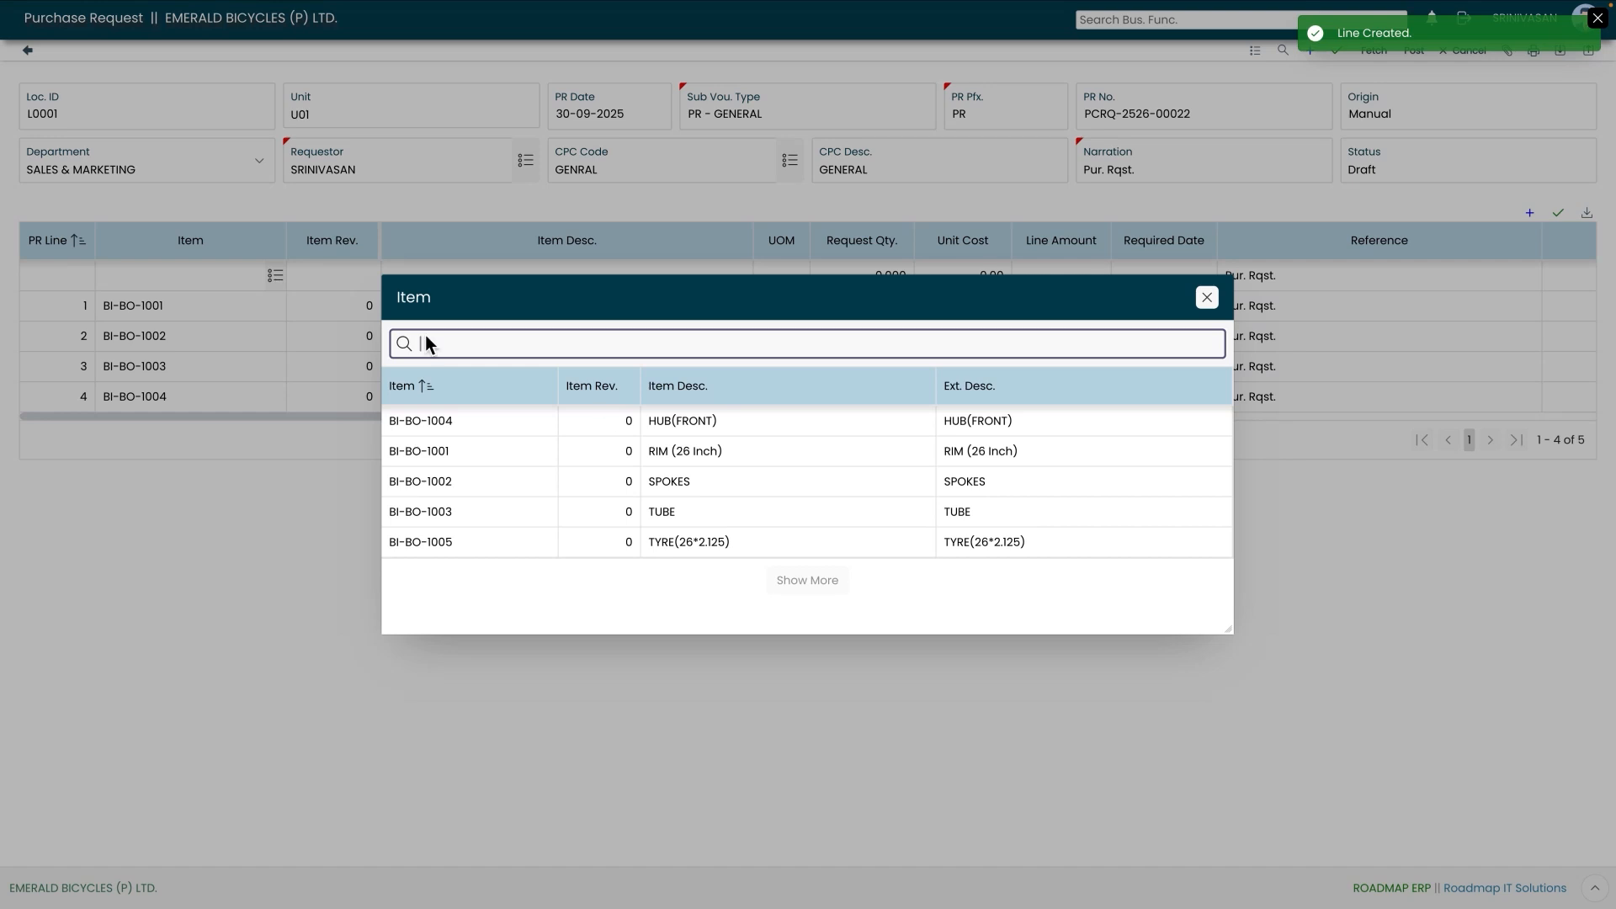
click(625, 543)
click(907, 284)
key(BackSpace)
key(BackSpace)
key(BackSpace)
key(BackSpace)
key(BackSpace)
text(200)
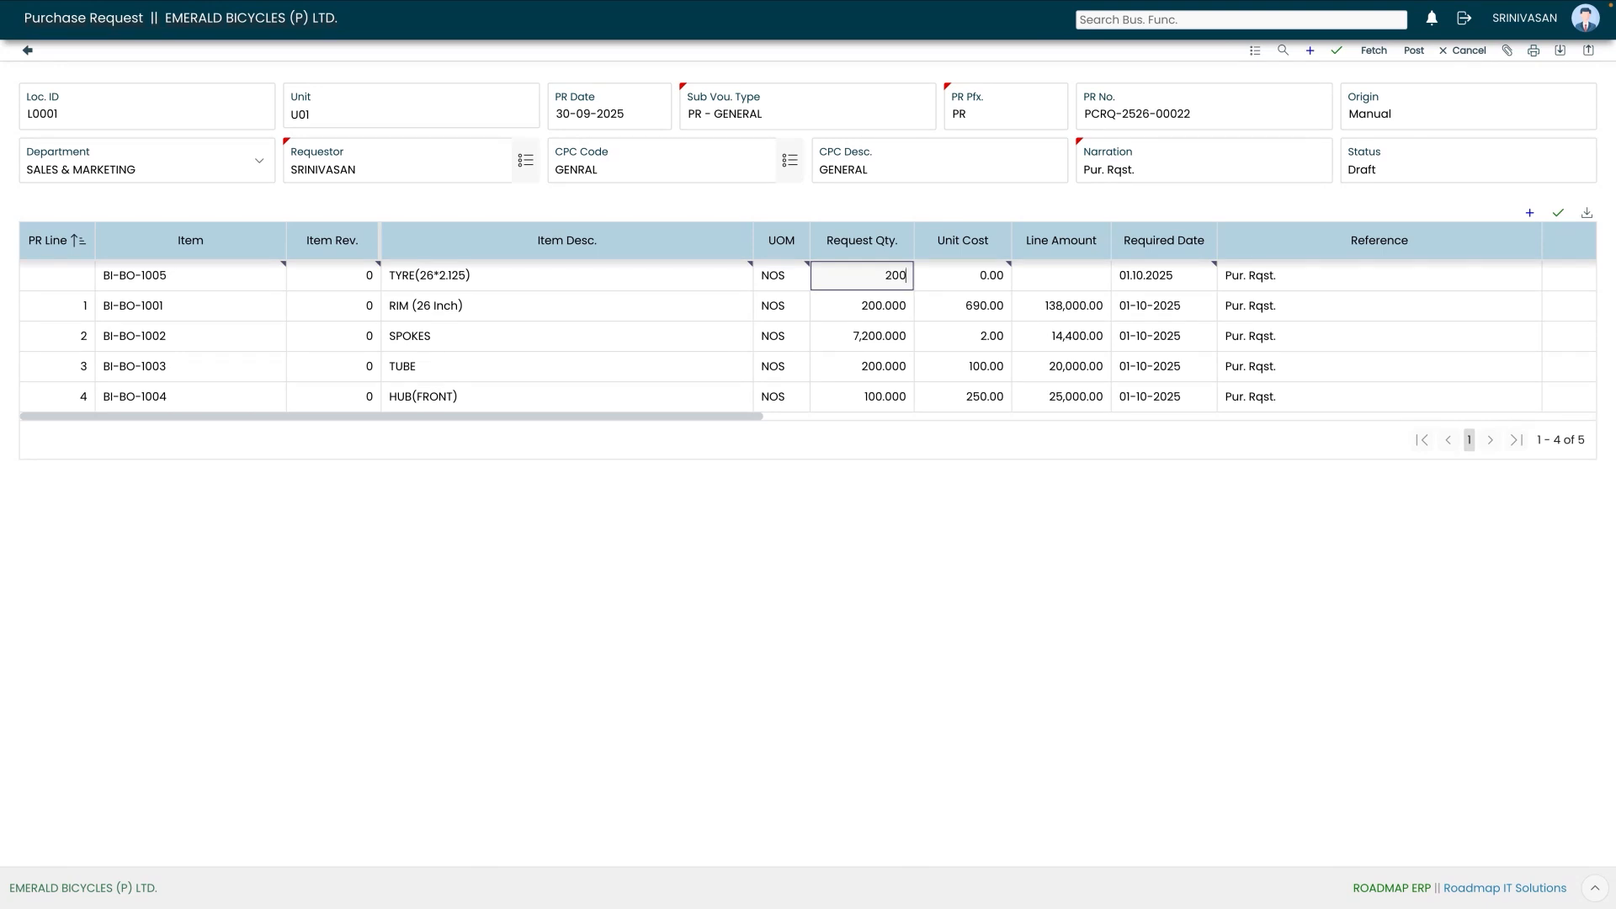
- Set the tyre line's unit cost to 300
click(1006, 279)
key(BackSpace)
key(BackSpace)
key(BackSpace)
key(BackSpace)
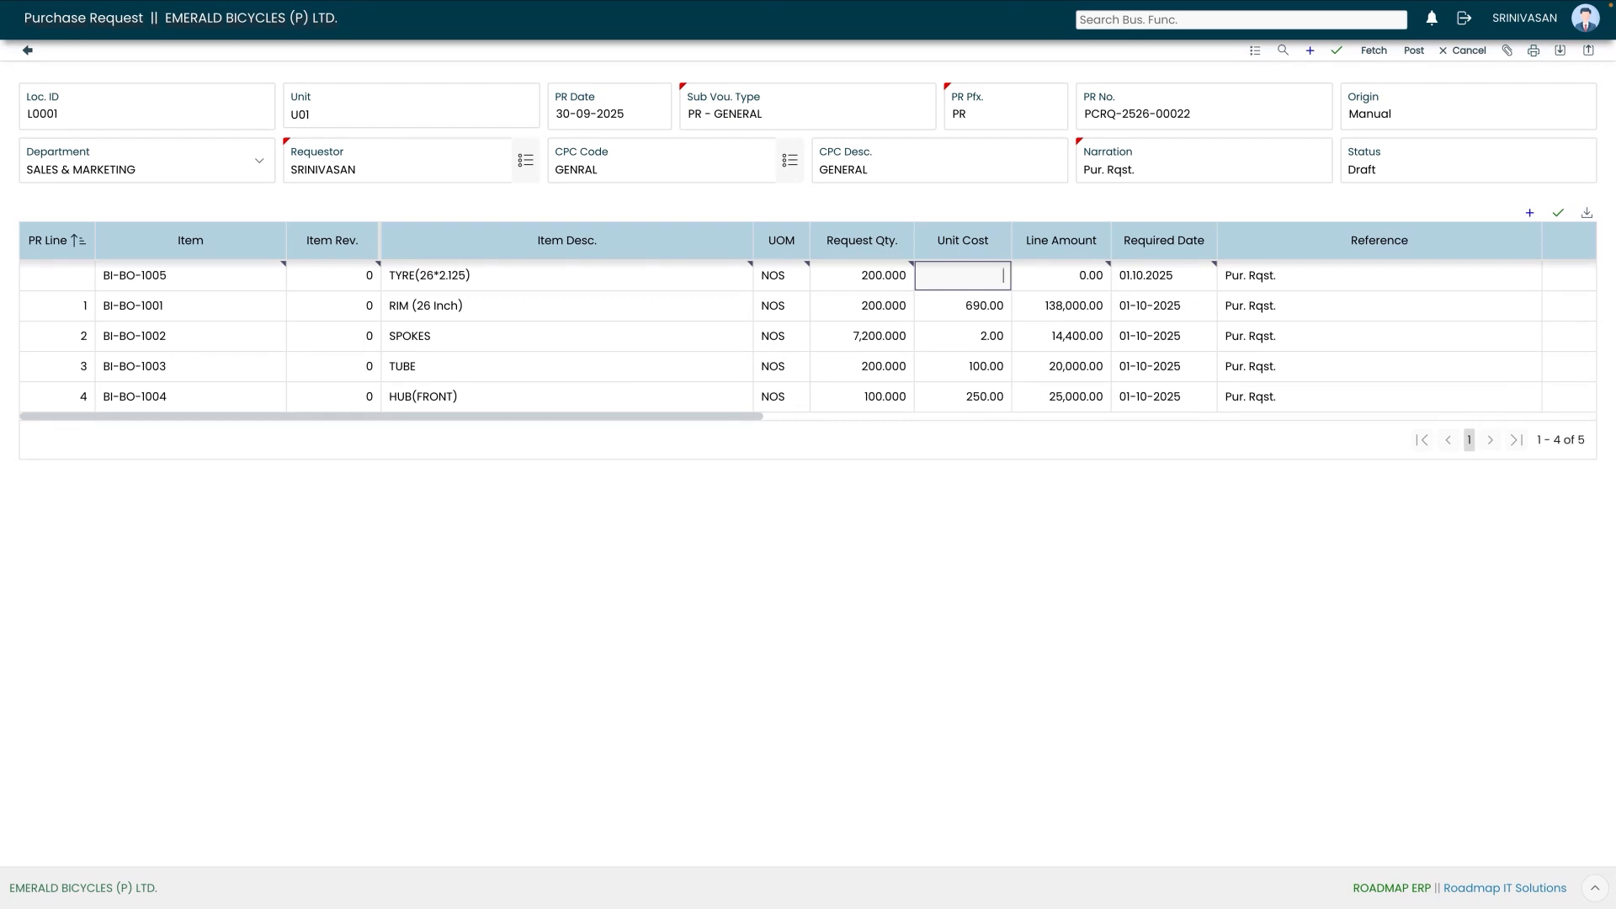
text(300)
click(1050, 276)
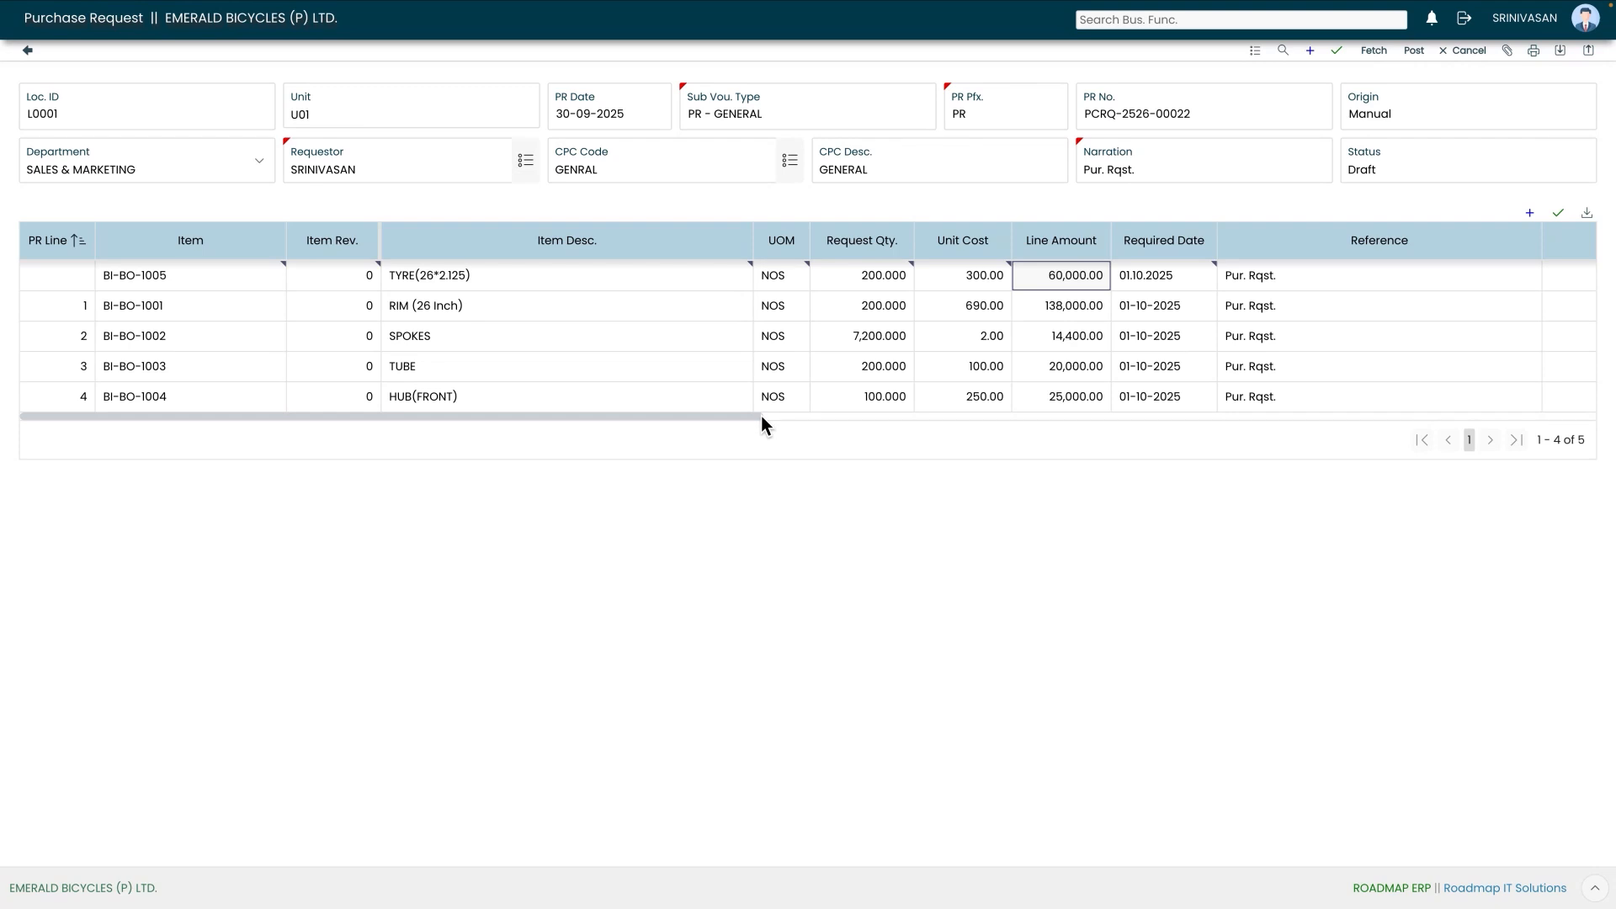
- Select the buyer for the tyre line and save the line
drag(761, 416, 1188, 412)
click(993, 276)
click(694, 382)
click(1557, 212)
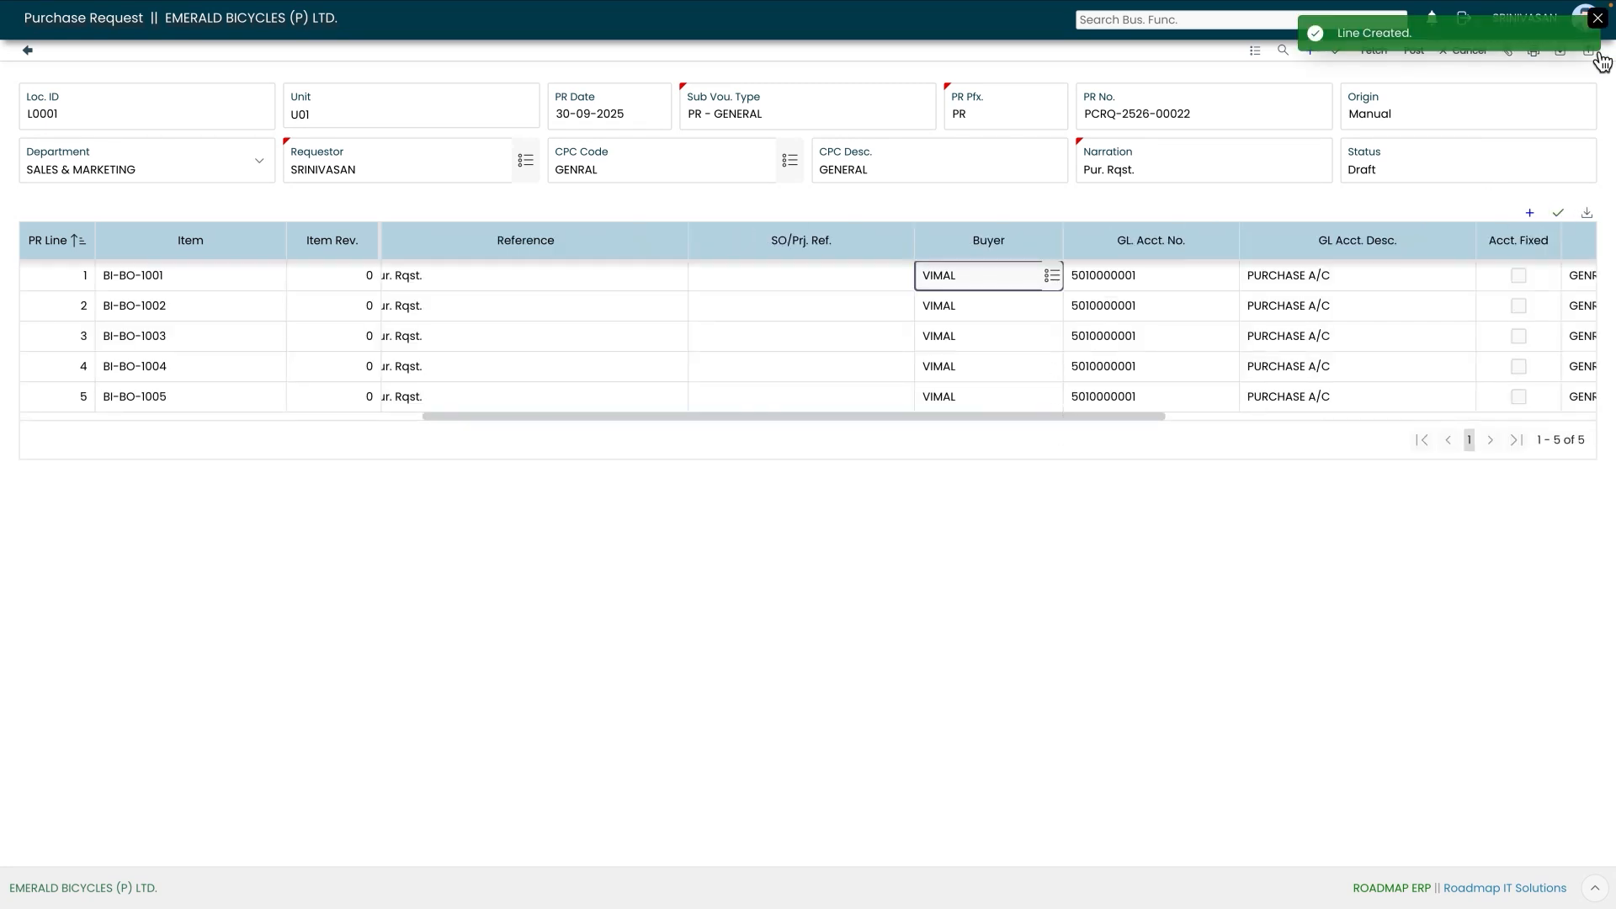
click(1596, 18)
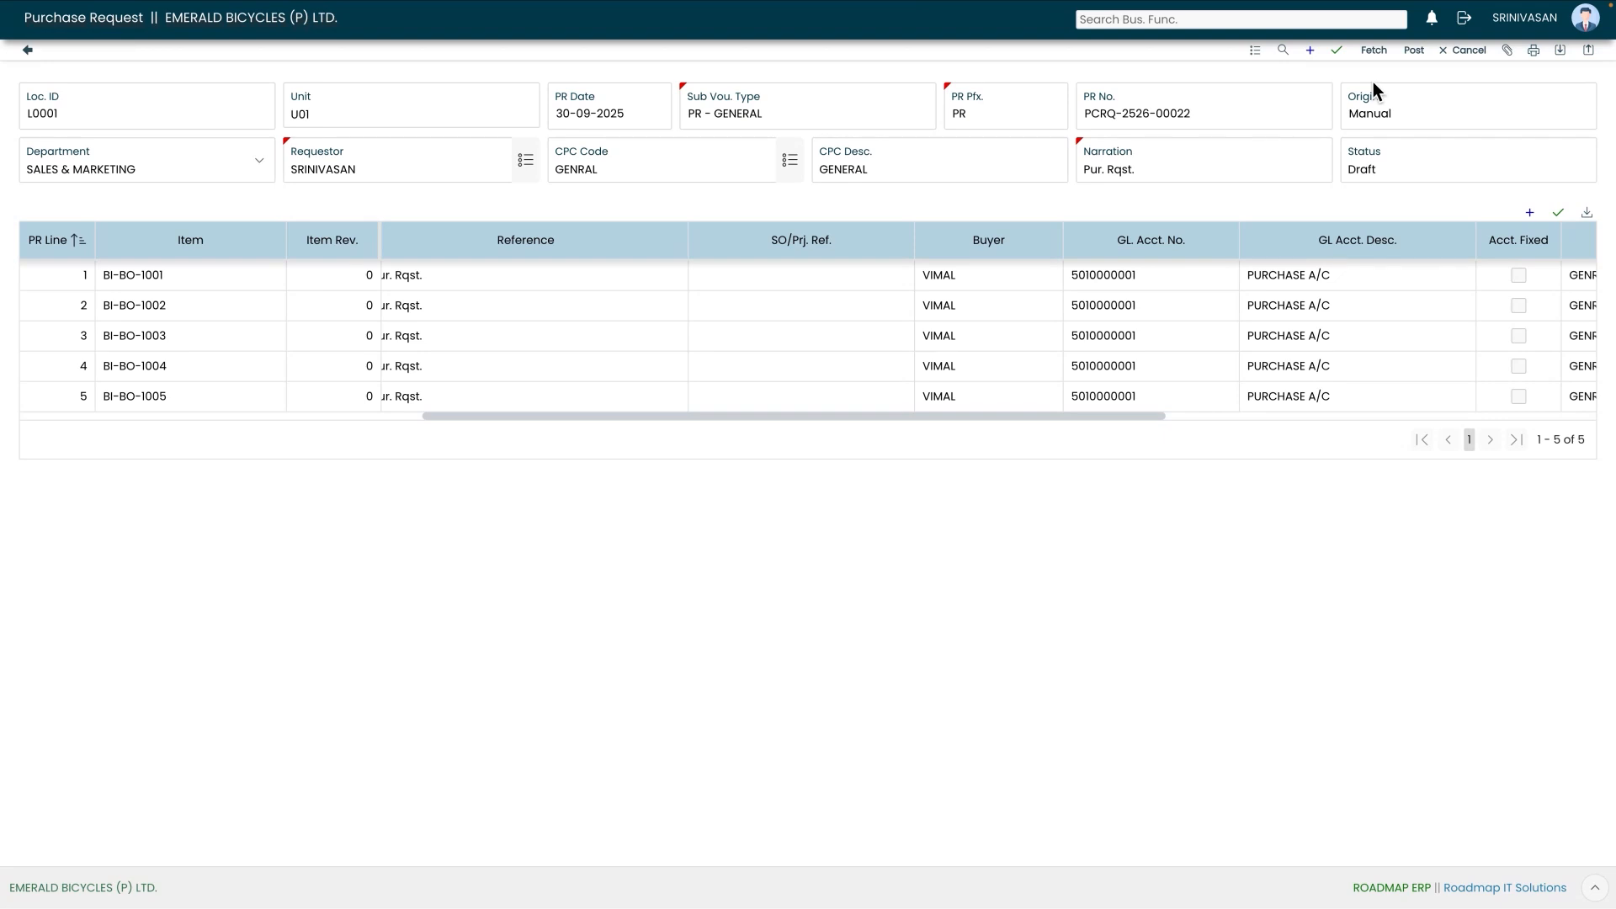
- Post the purchase request and forward it to the reviewer with medium priority and the action Forward for Review
click(1413, 52)
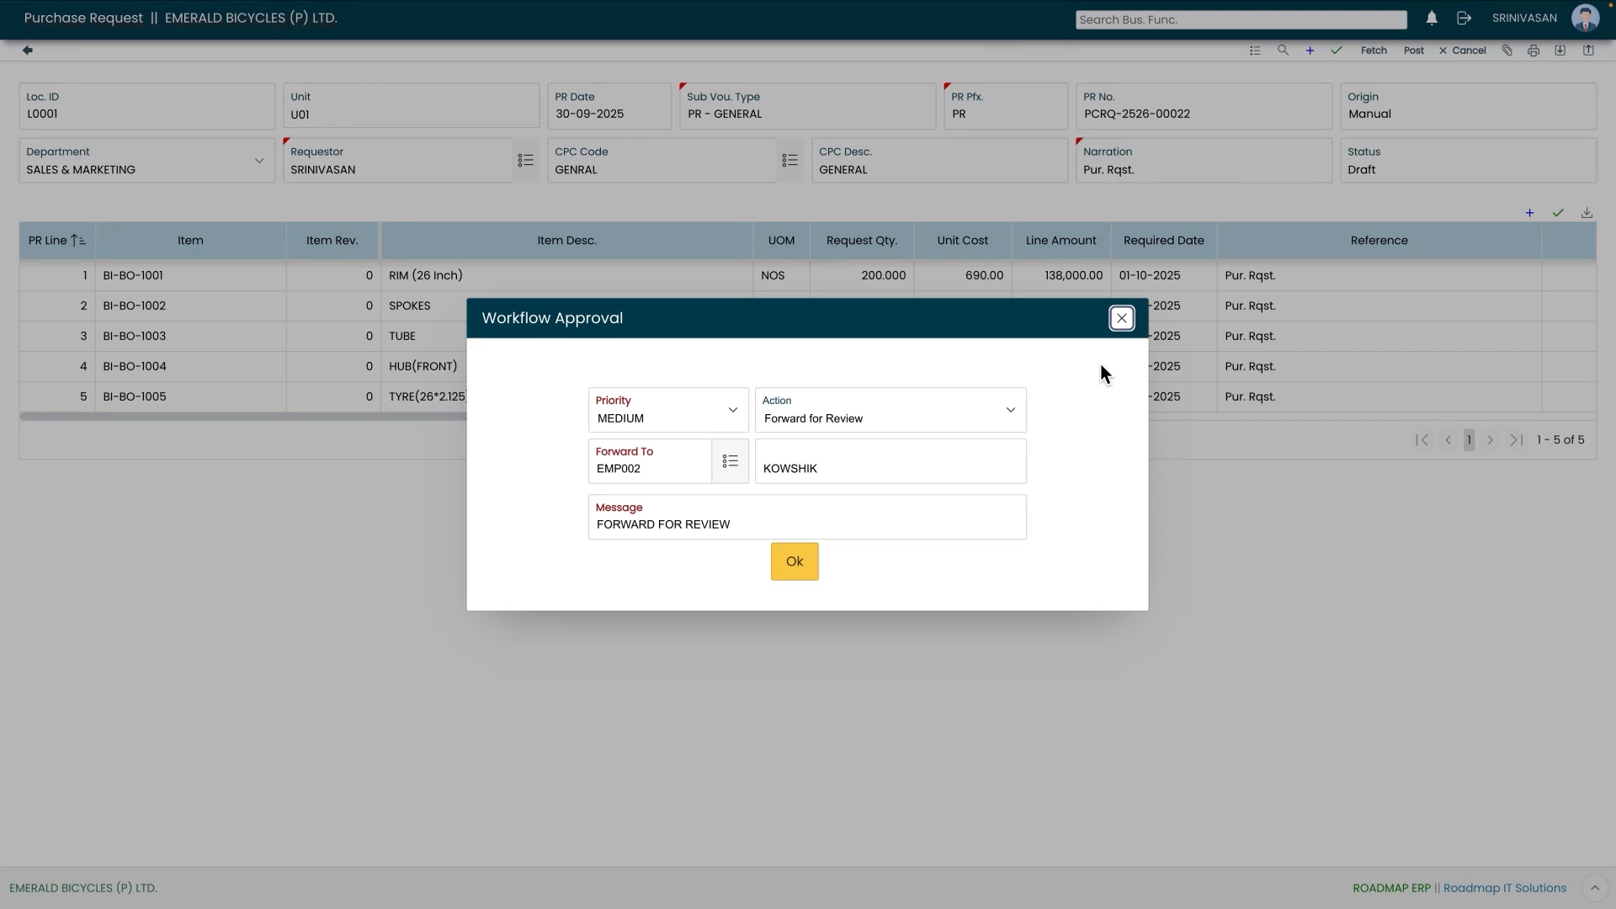
click(797, 562)
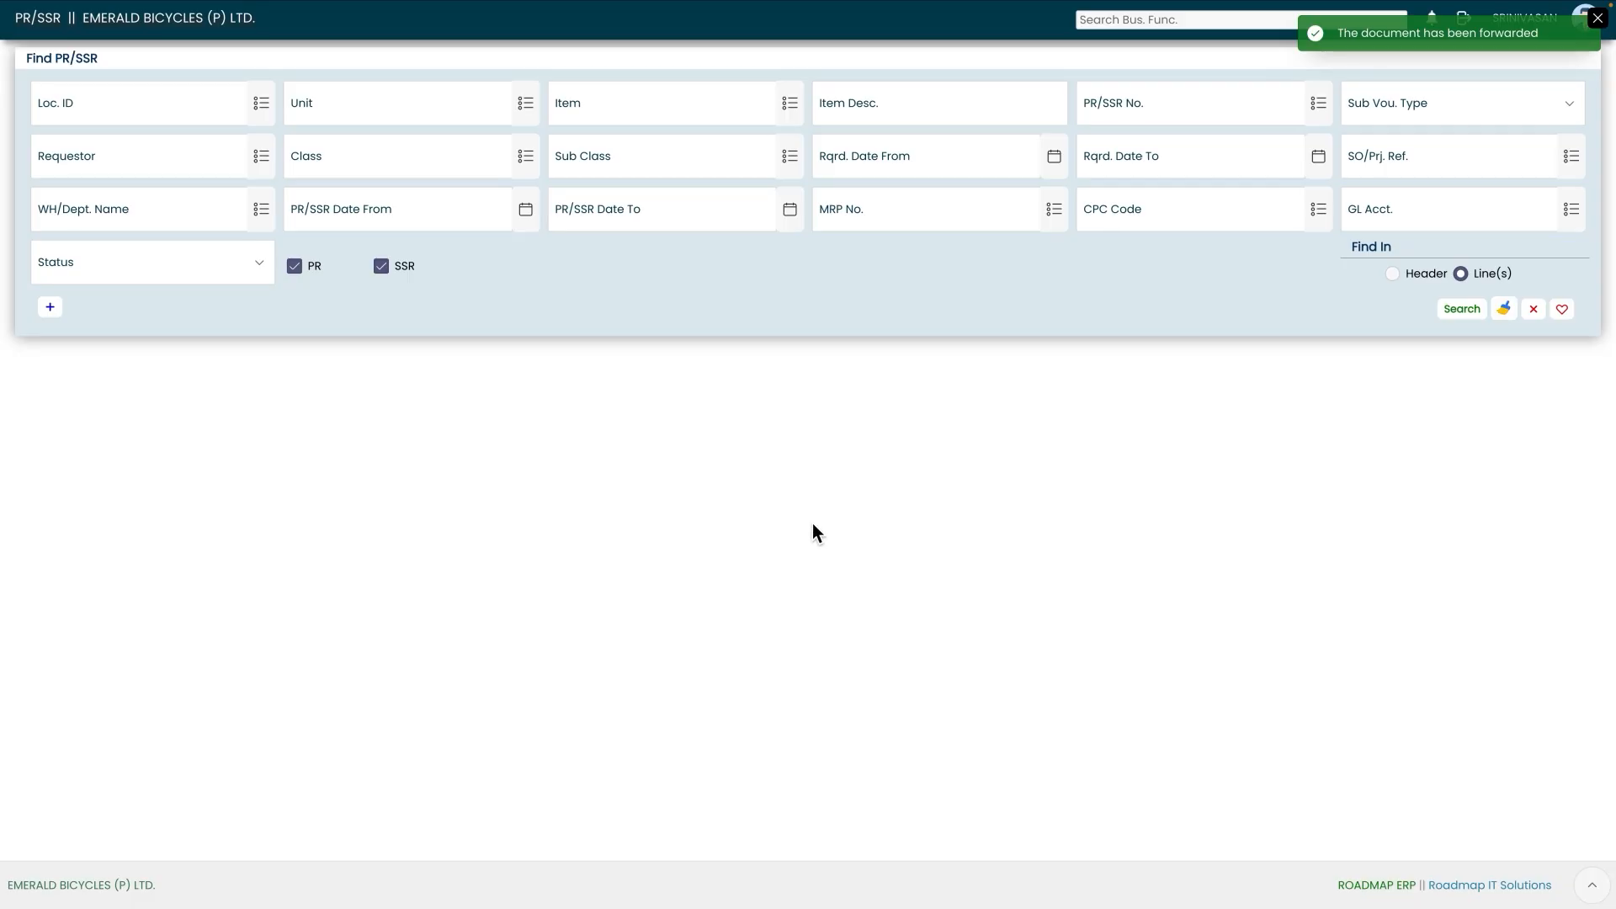
click(1597, 17)
- Sign out and log in as the reviewing supervisor with the saved username and password
click(1464, 21)
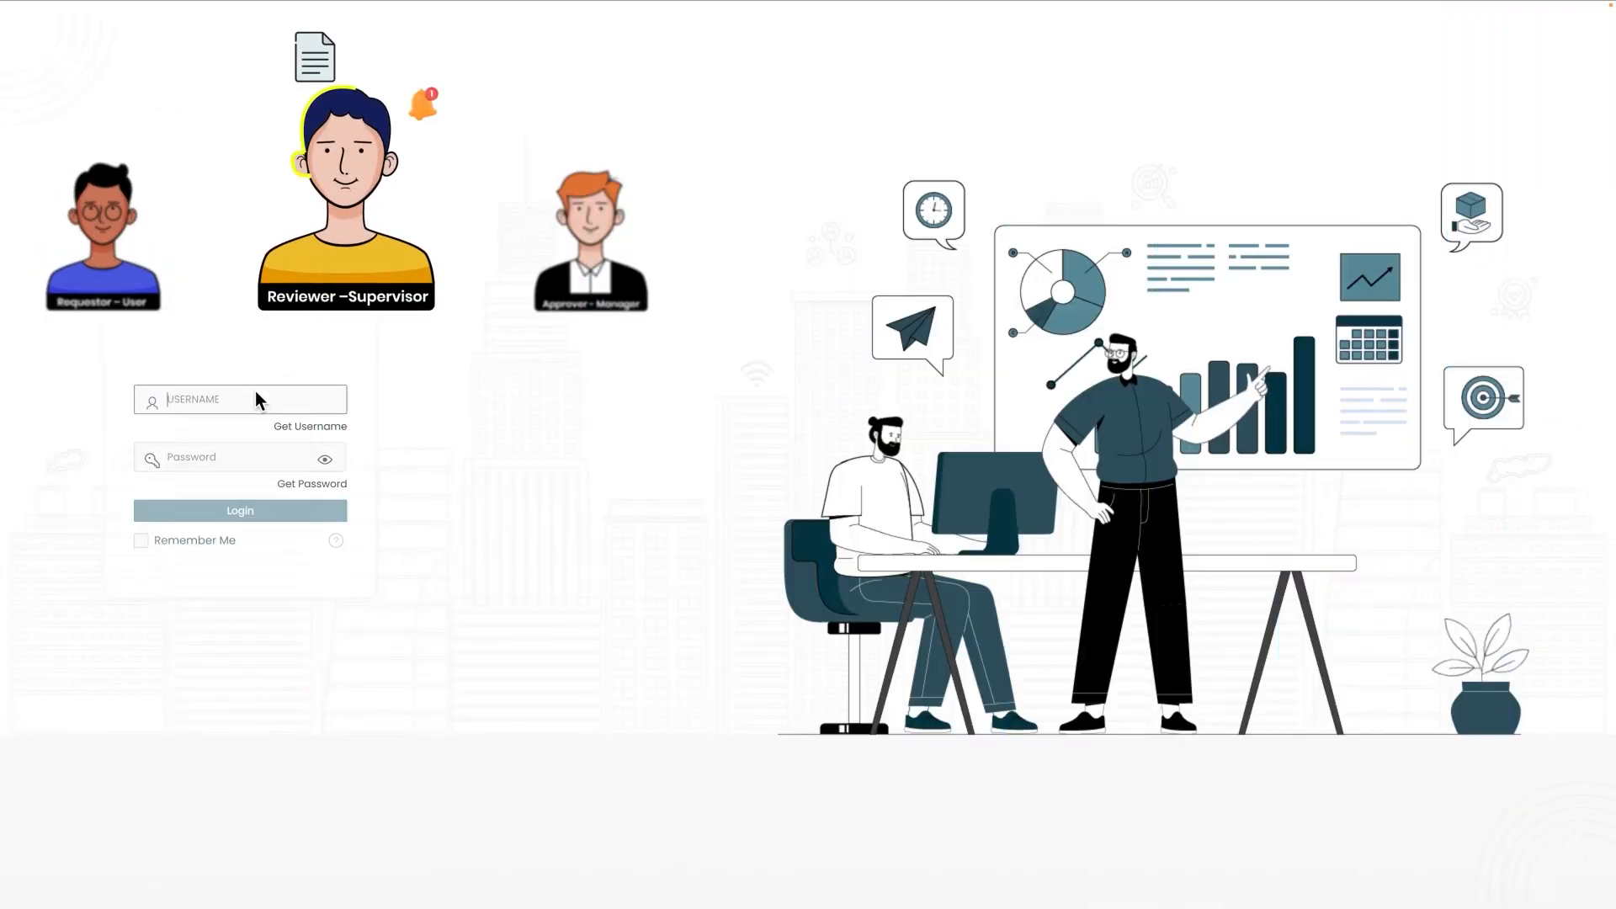
click(284, 405)
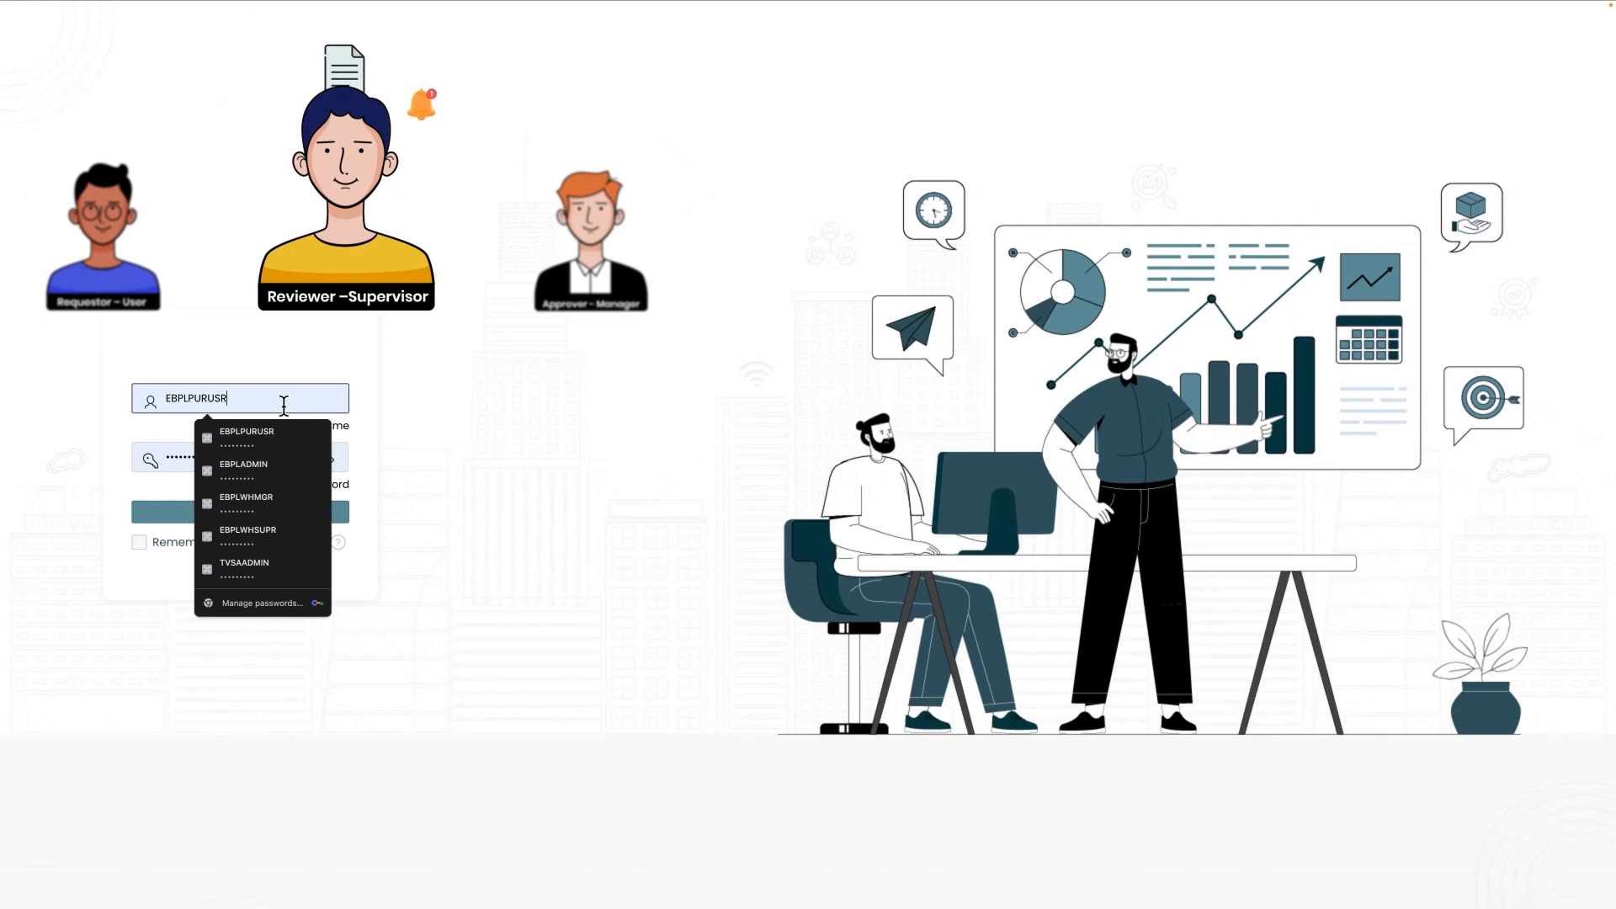
click(244, 538)
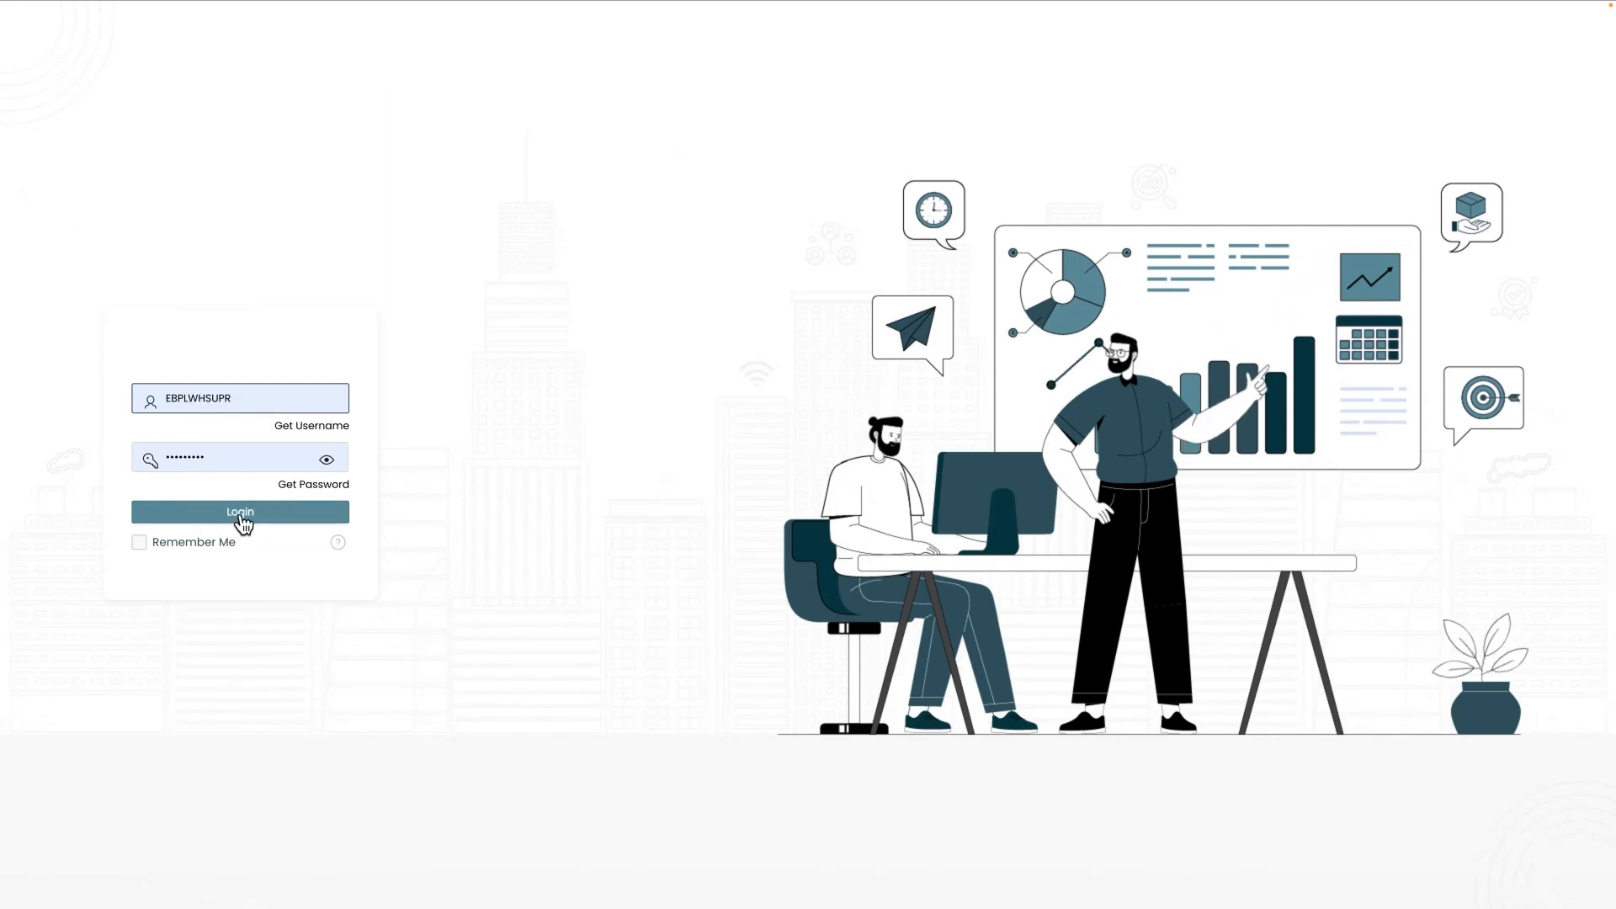
click(252, 517)
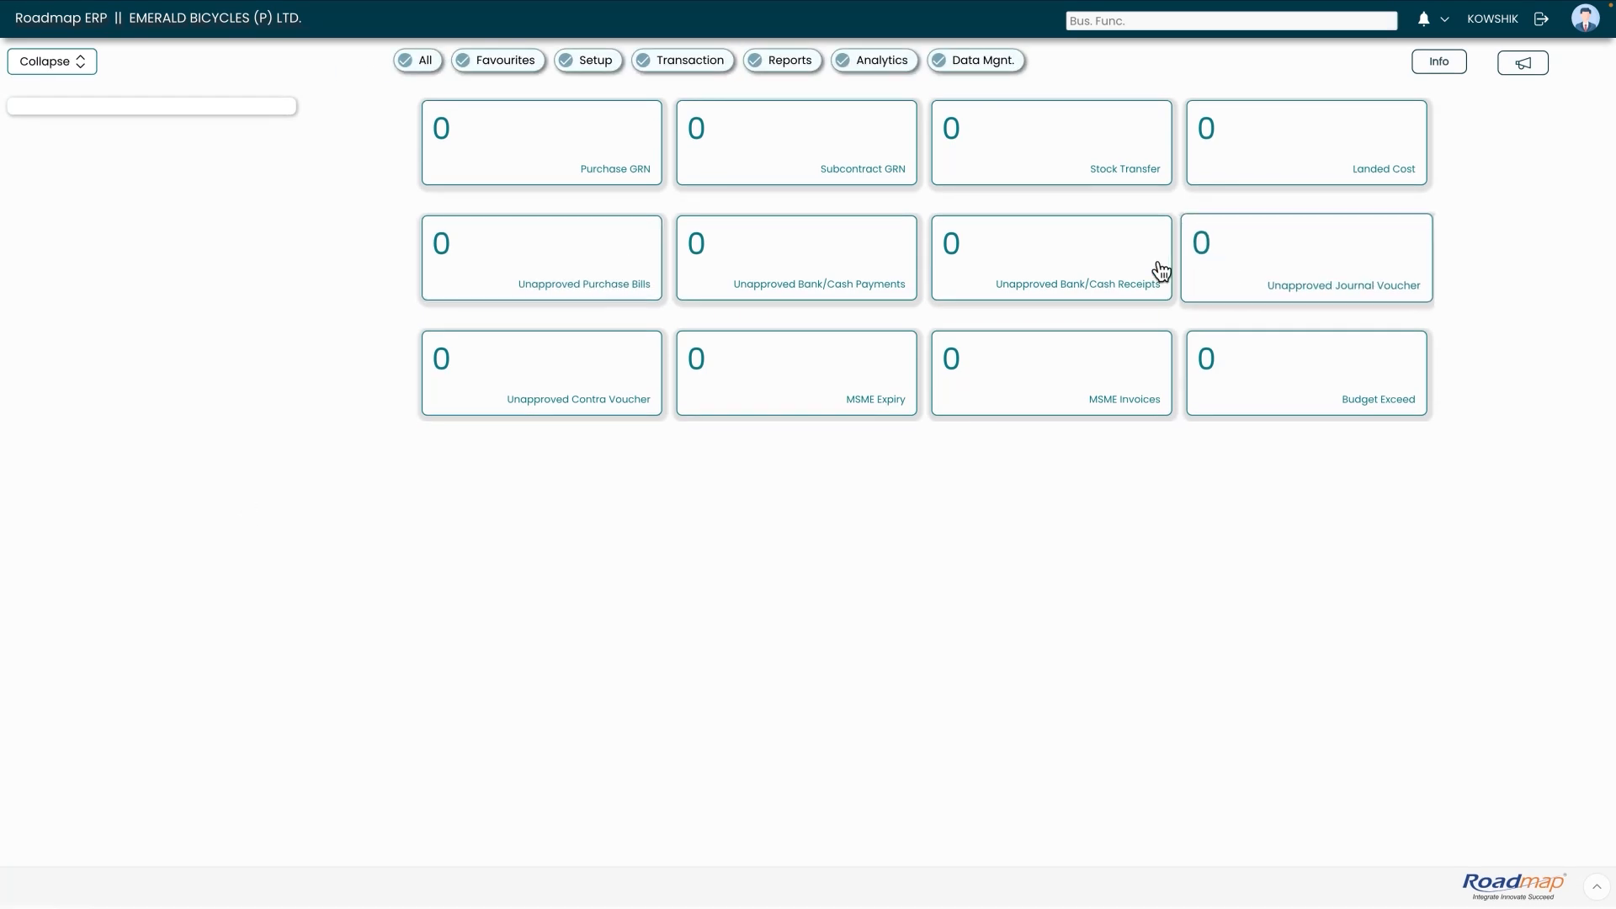
- Open the general purchase request dated 30-09-2025 from the reviewer's pending document approvals
click(1427, 24)
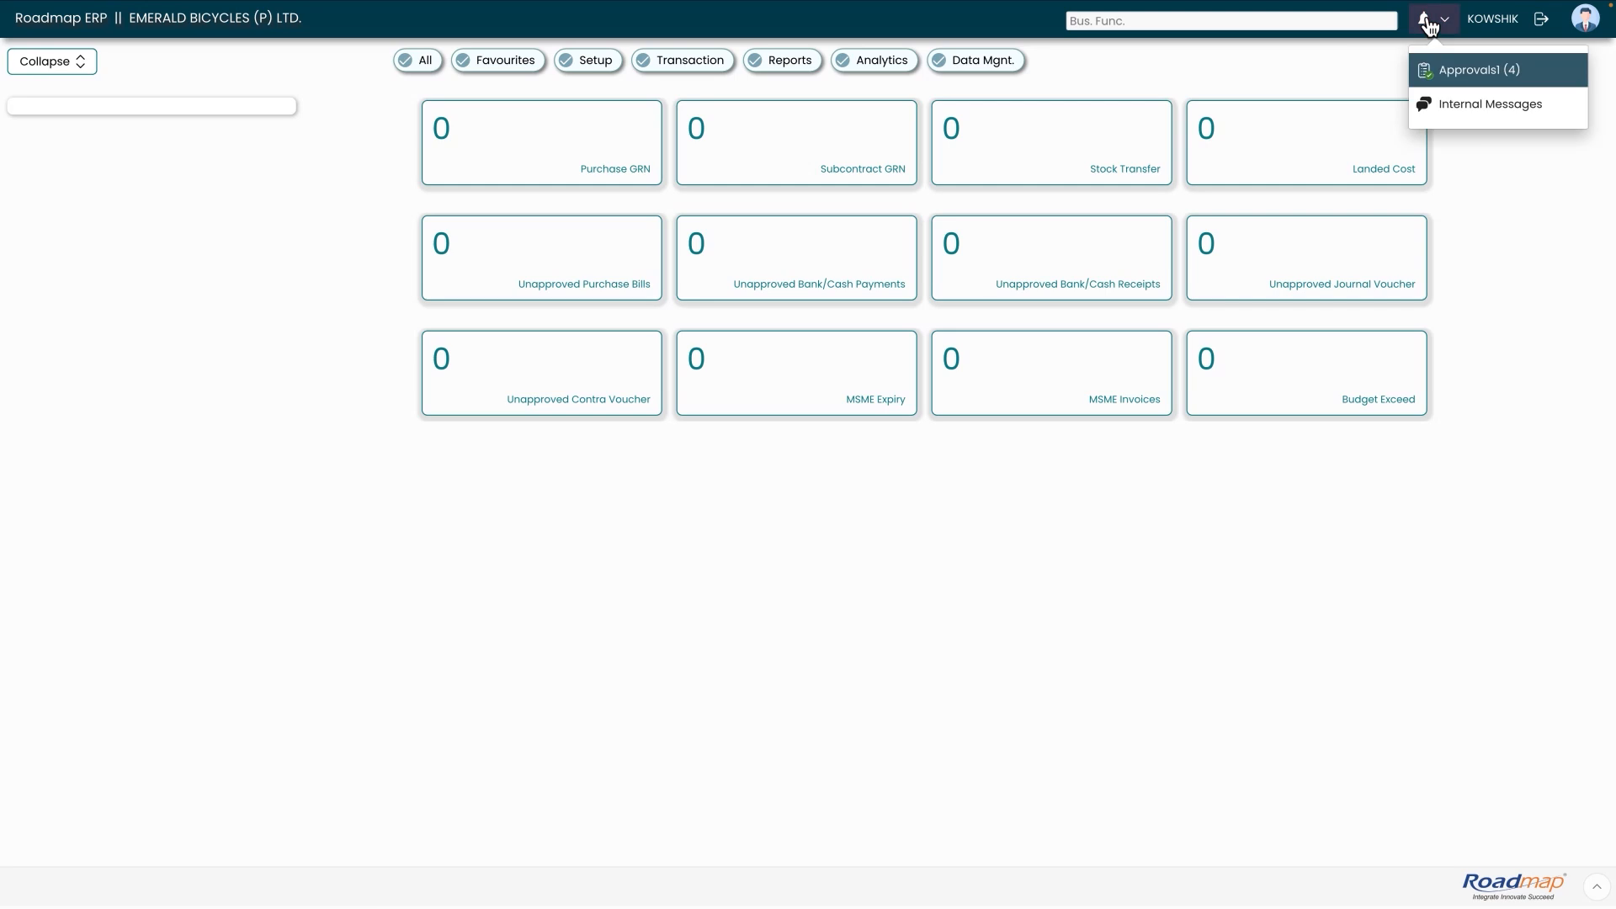
click(1473, 74)
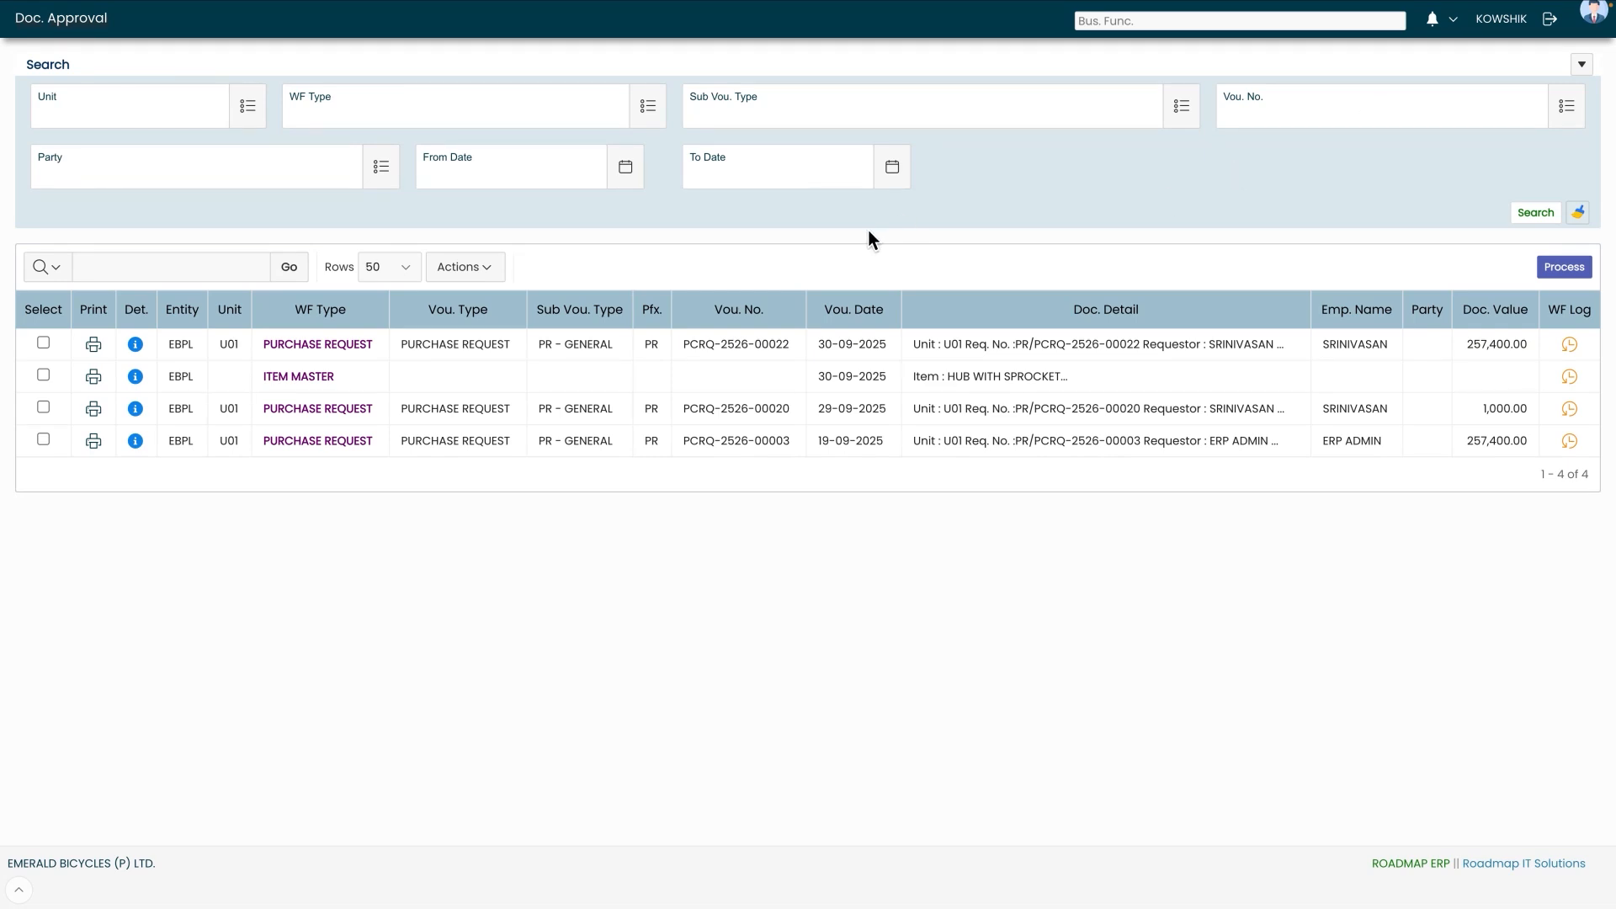
click(135, 345)
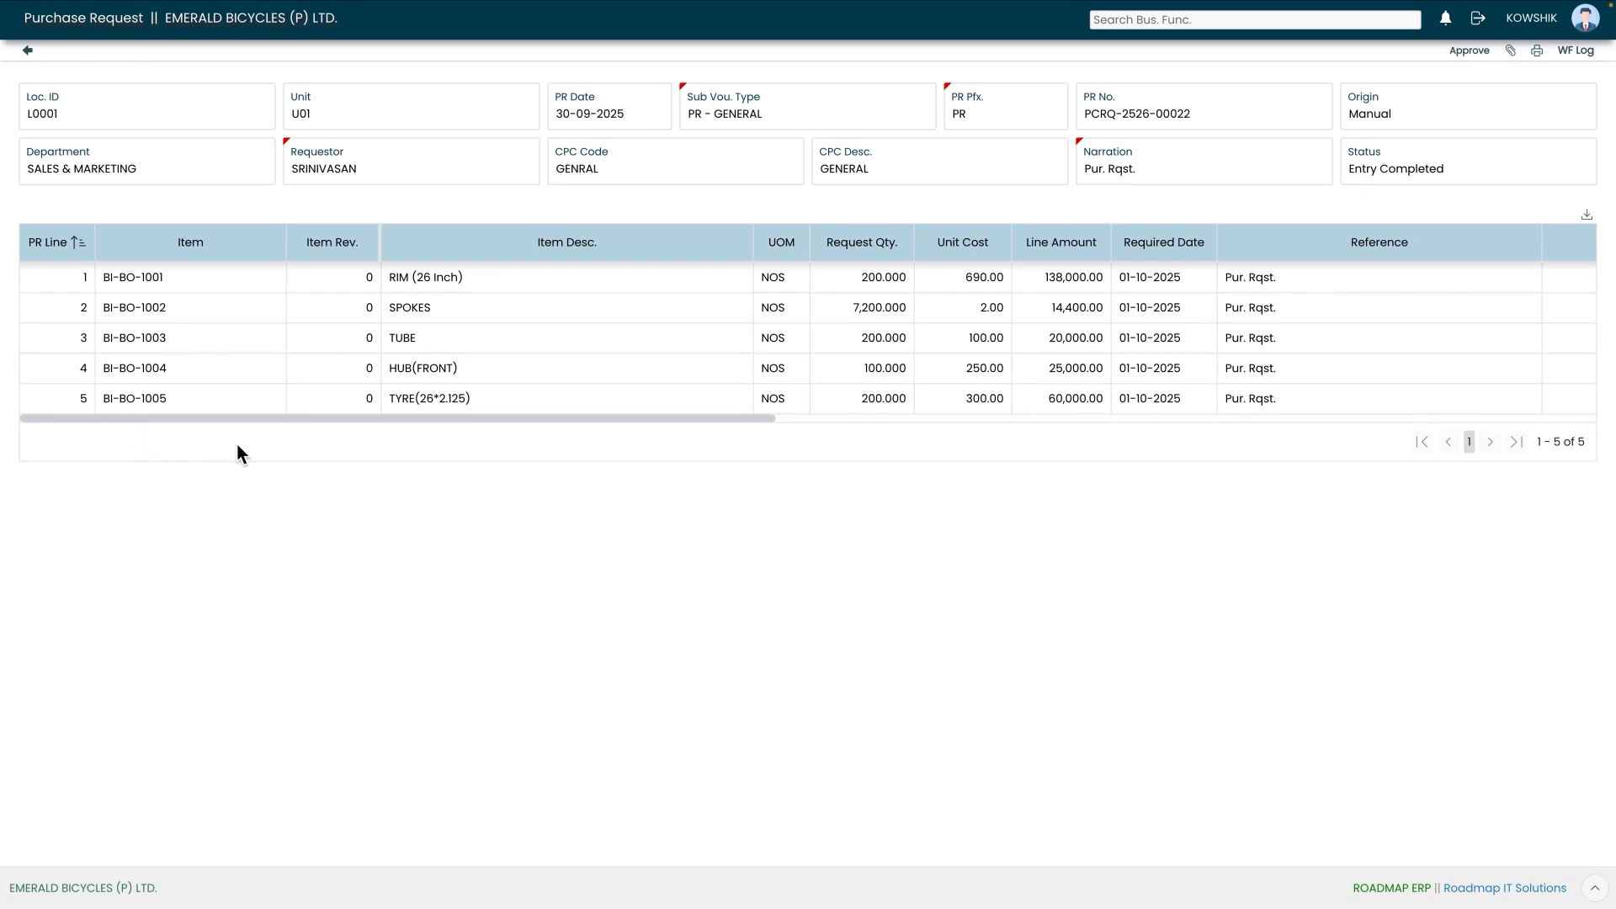
- Review the request's item lines and send it to the approver with the action Review & Forward for Approve
drag(248, 421, 308, 416)
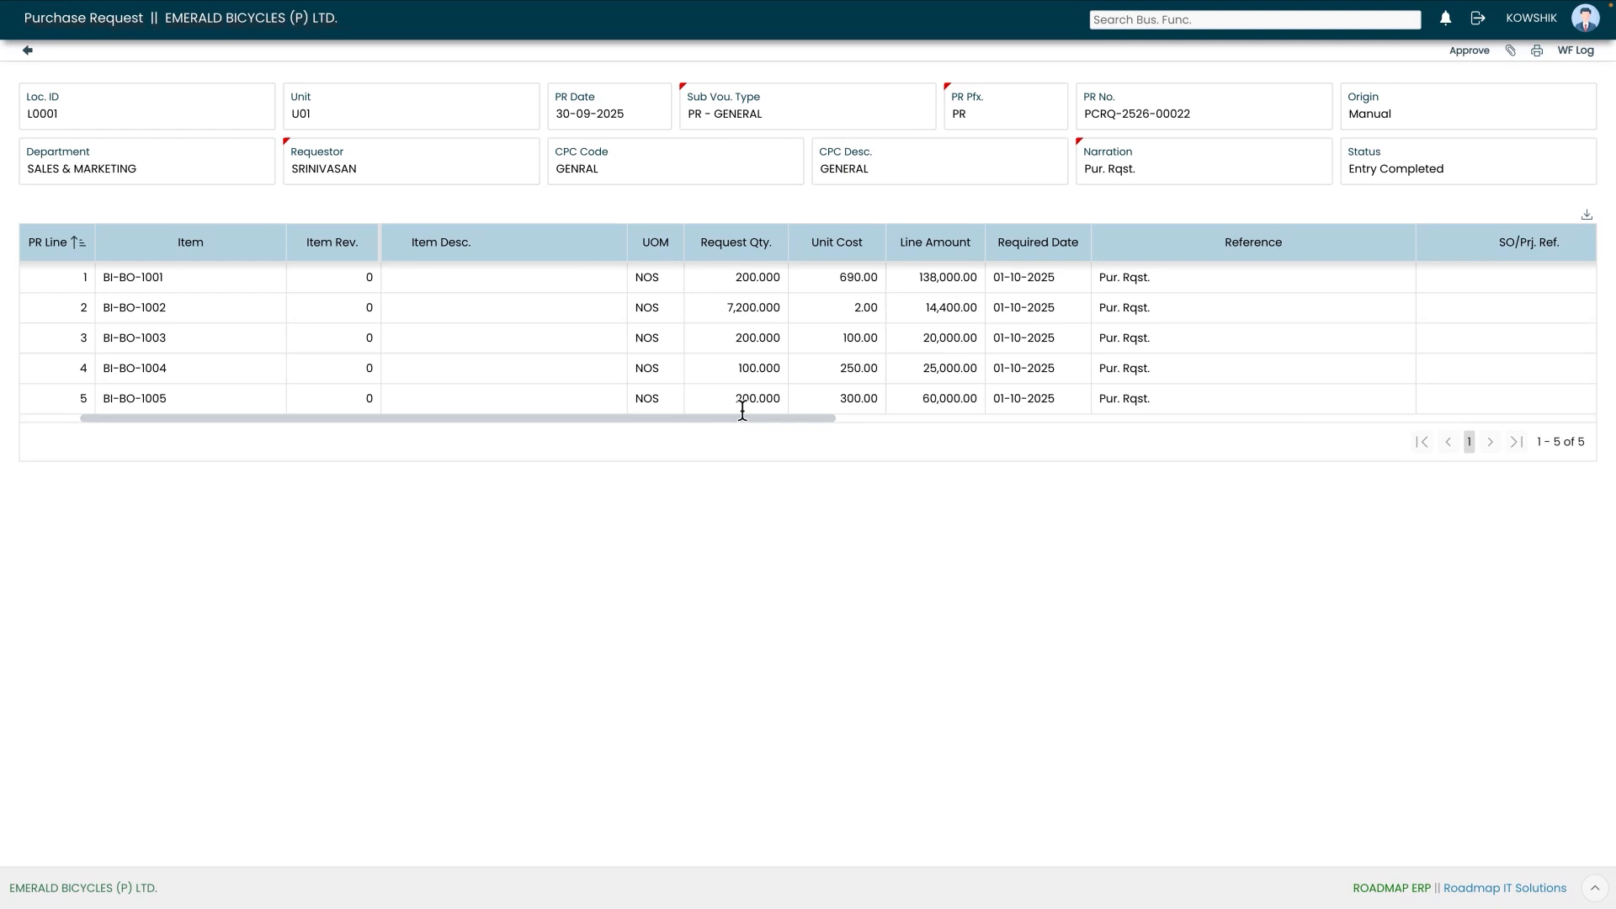
drag(739, 418, 391, 420)
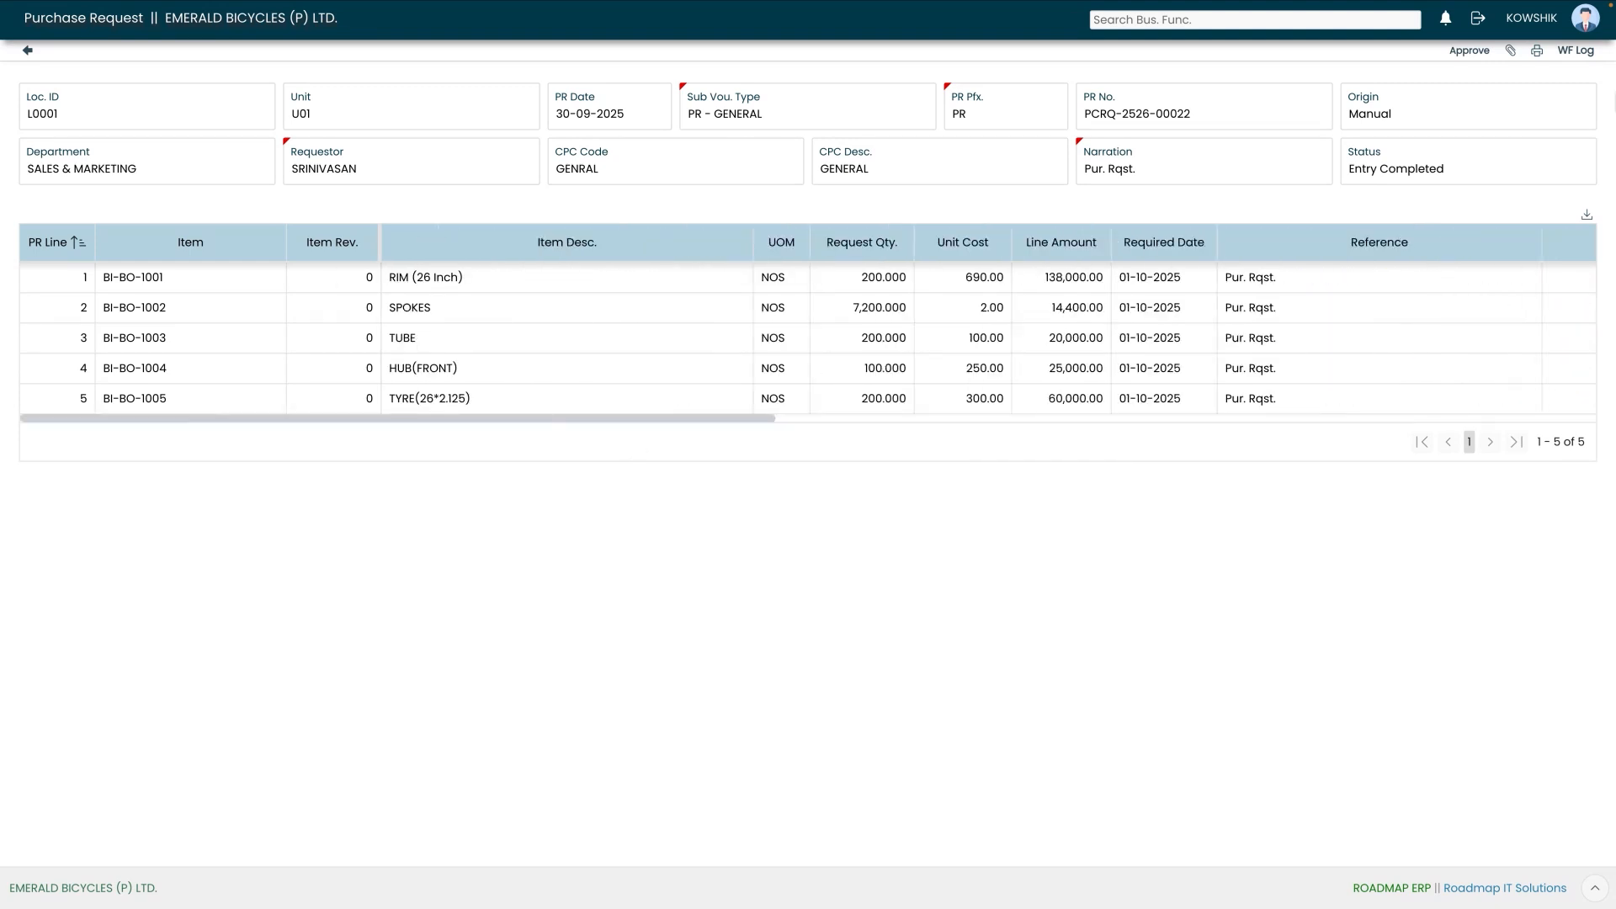
click(1471, 52)
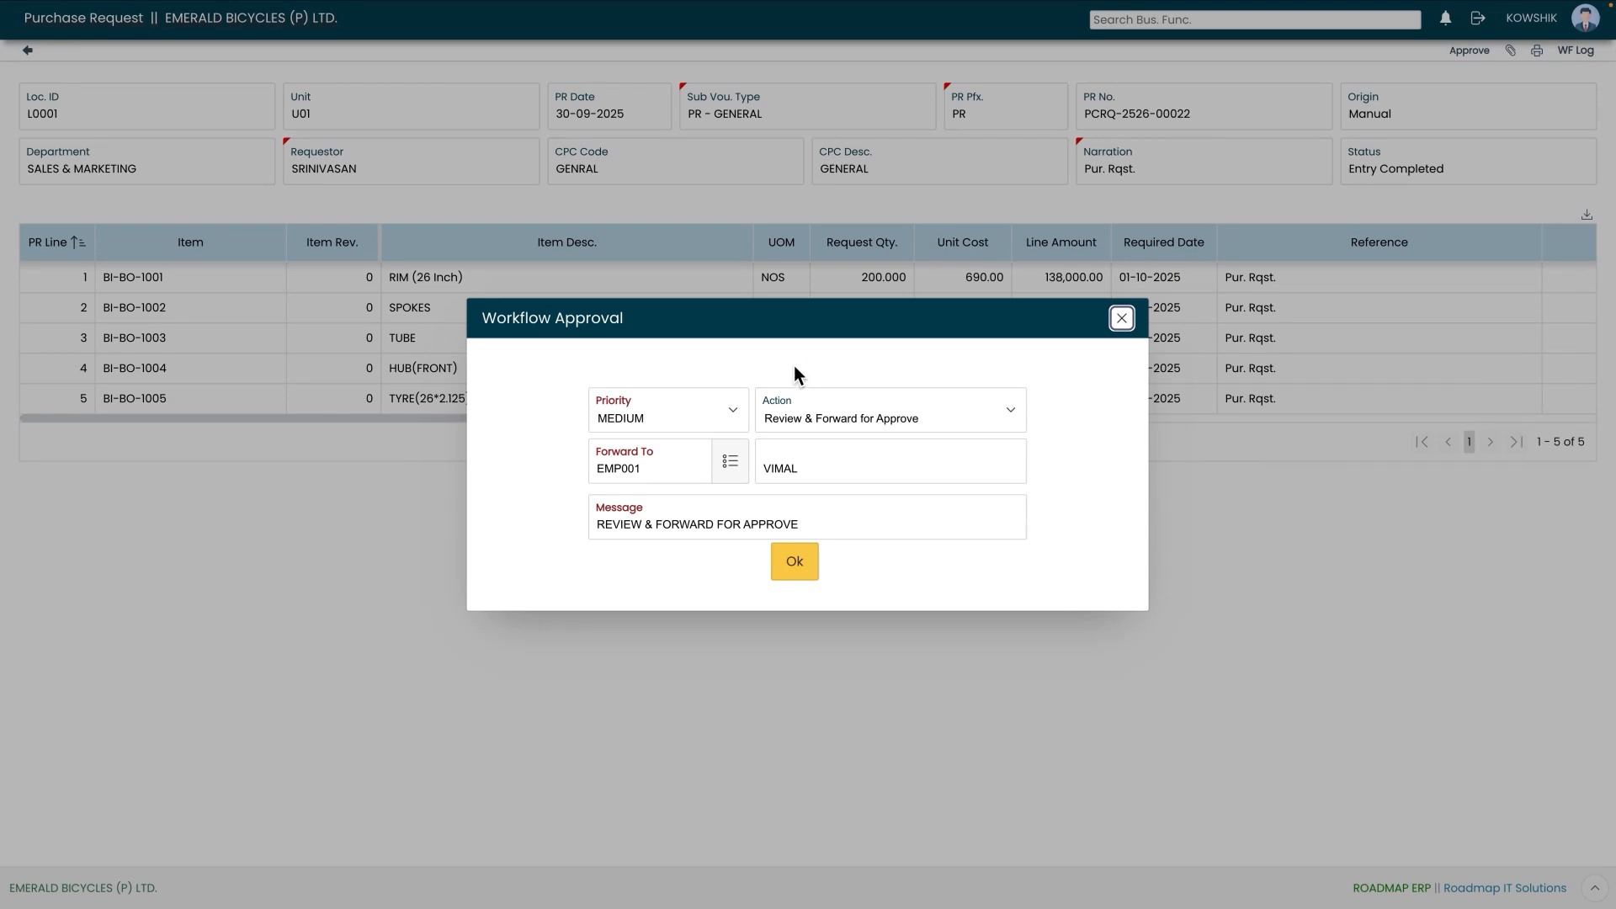
click(798, 564)
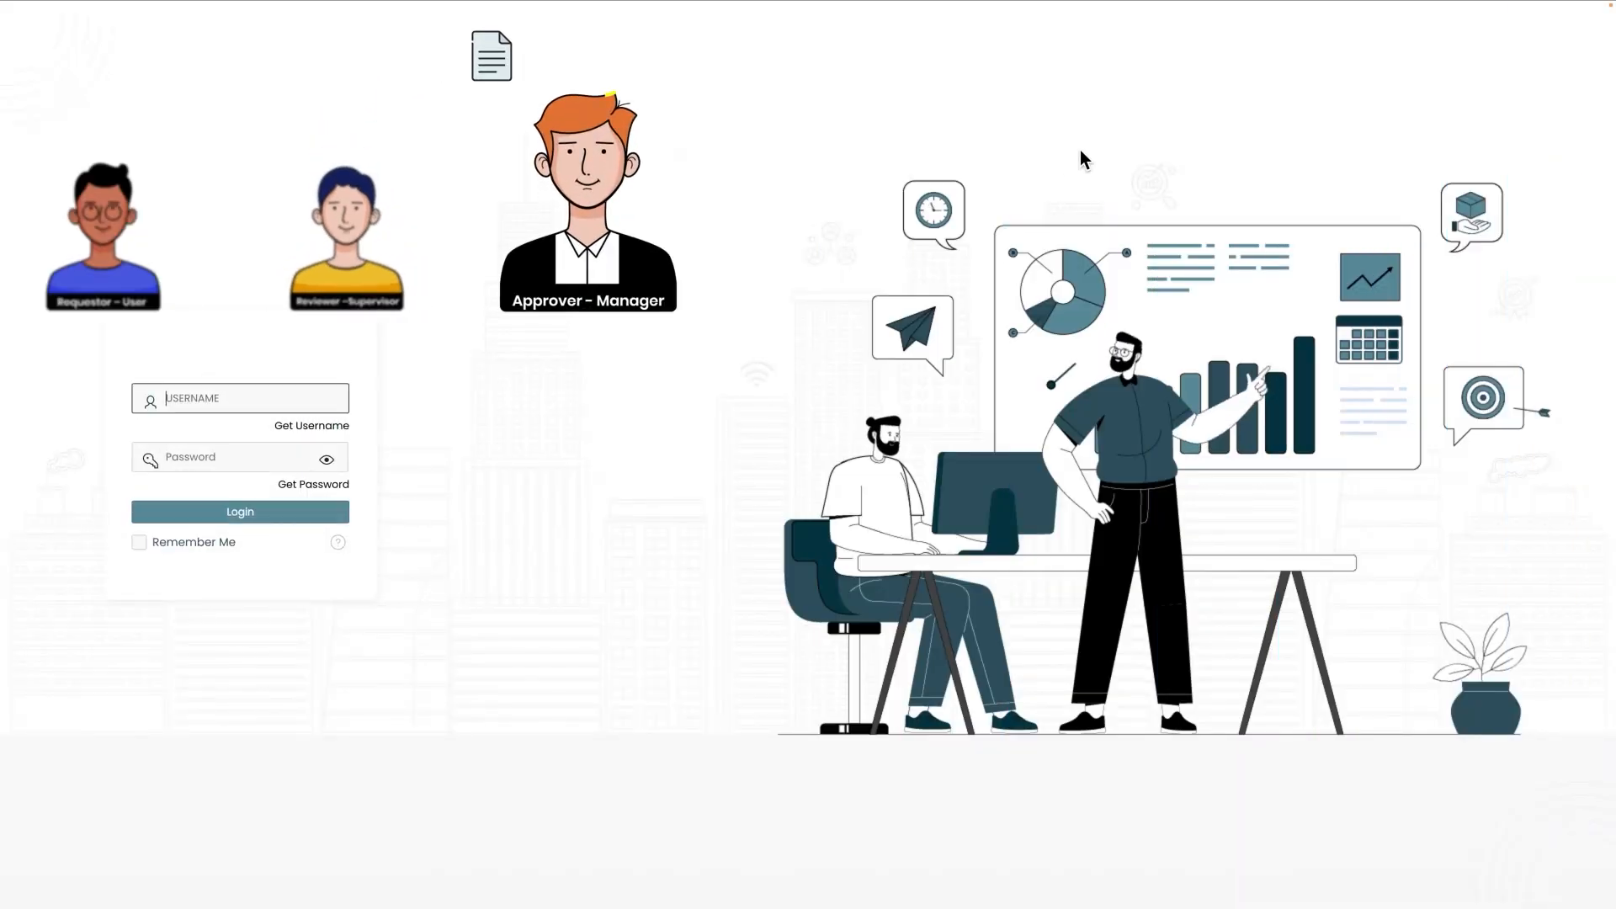
- Log in as the approving manager with the saved username and password
click(278, 407)
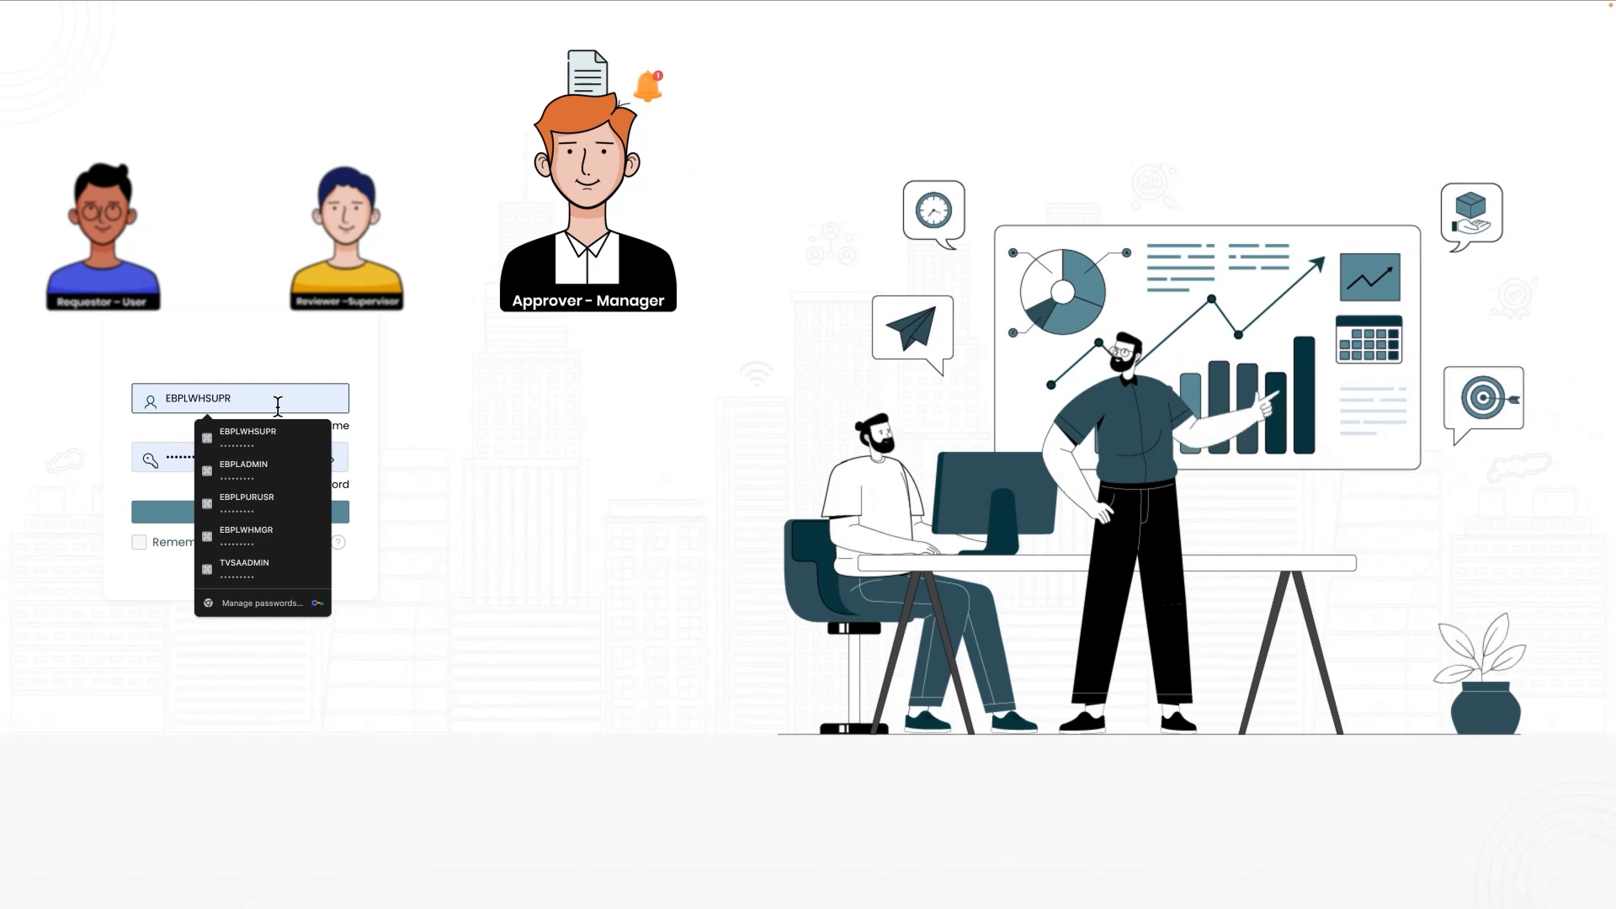
click(252, 539)
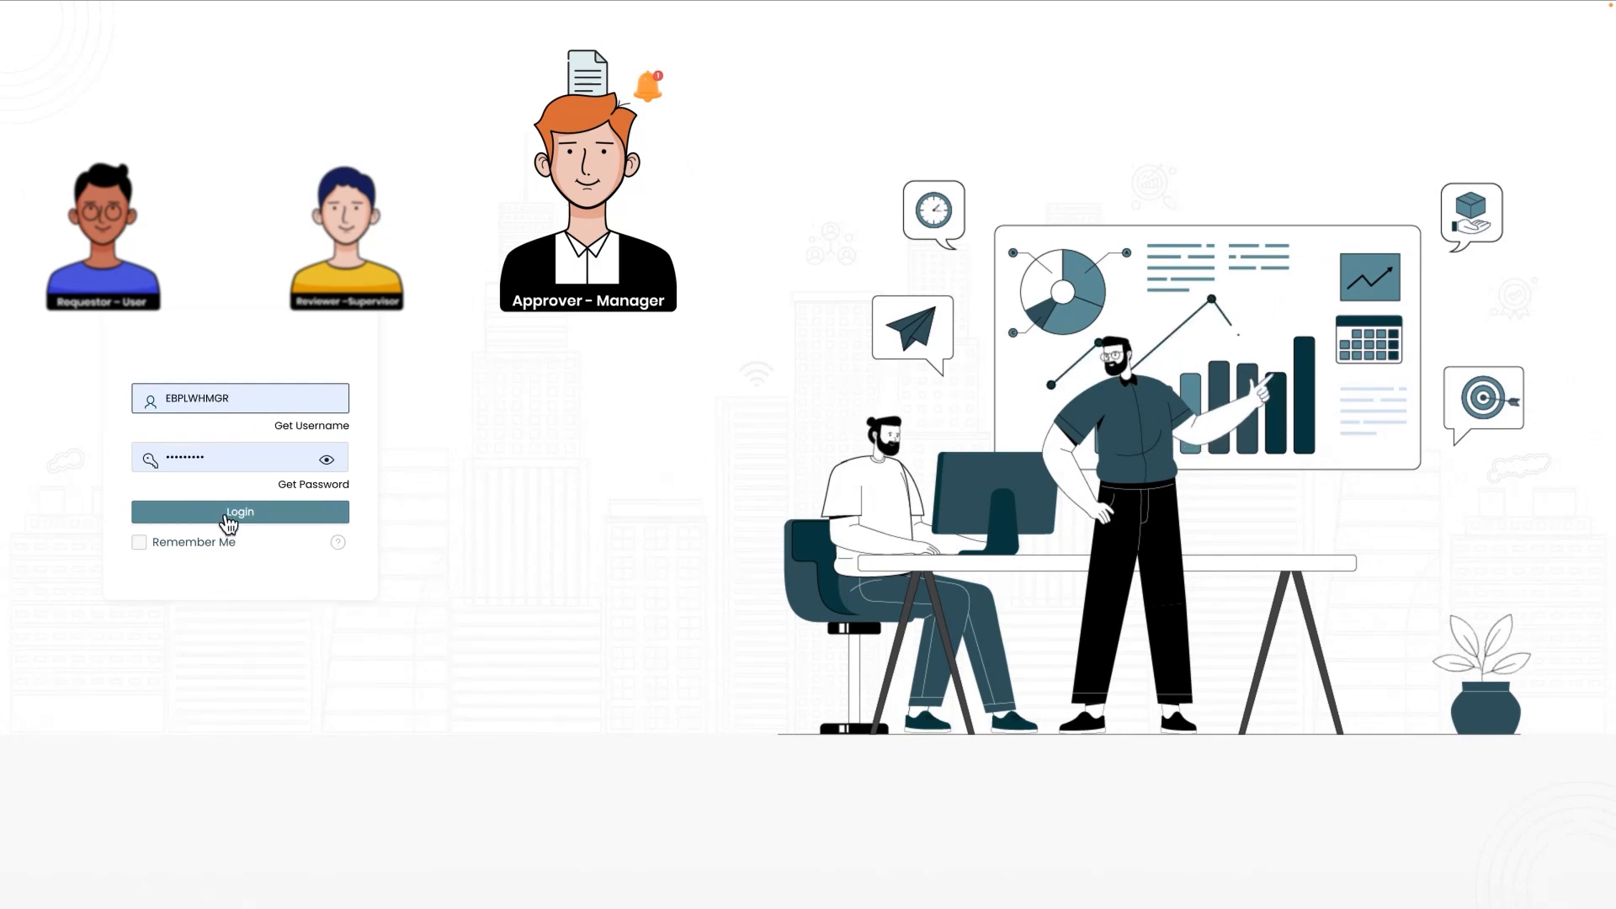
click(239, 512)
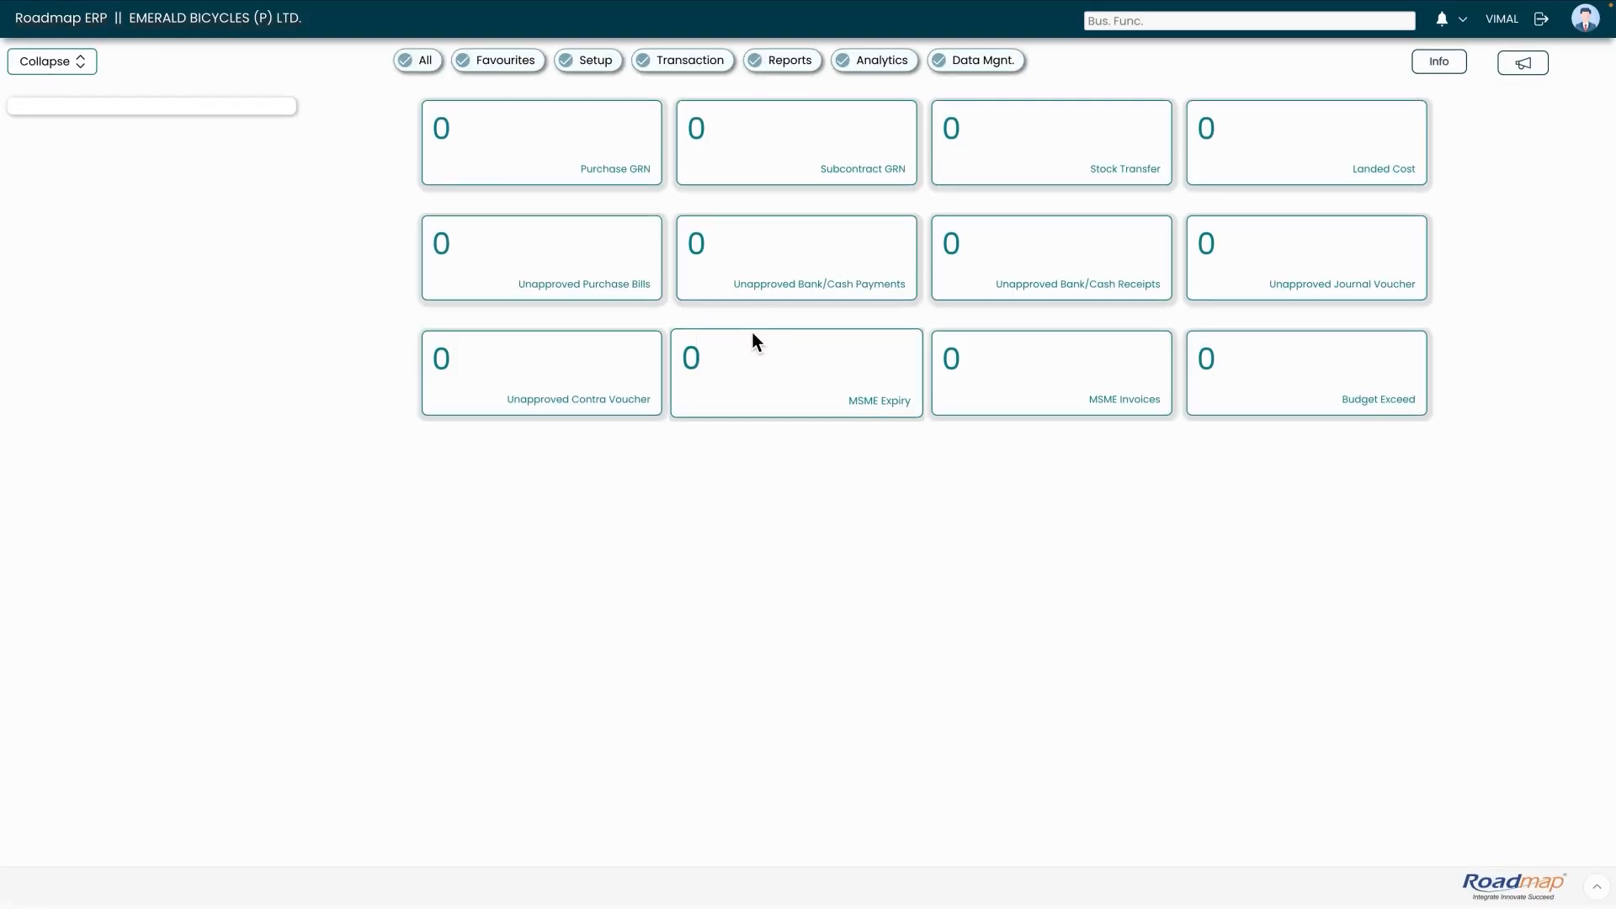
- Open the general purchase request dated 30-09-2025 from the pending document approvals and approve it with the action Approve
click(1443, 23)
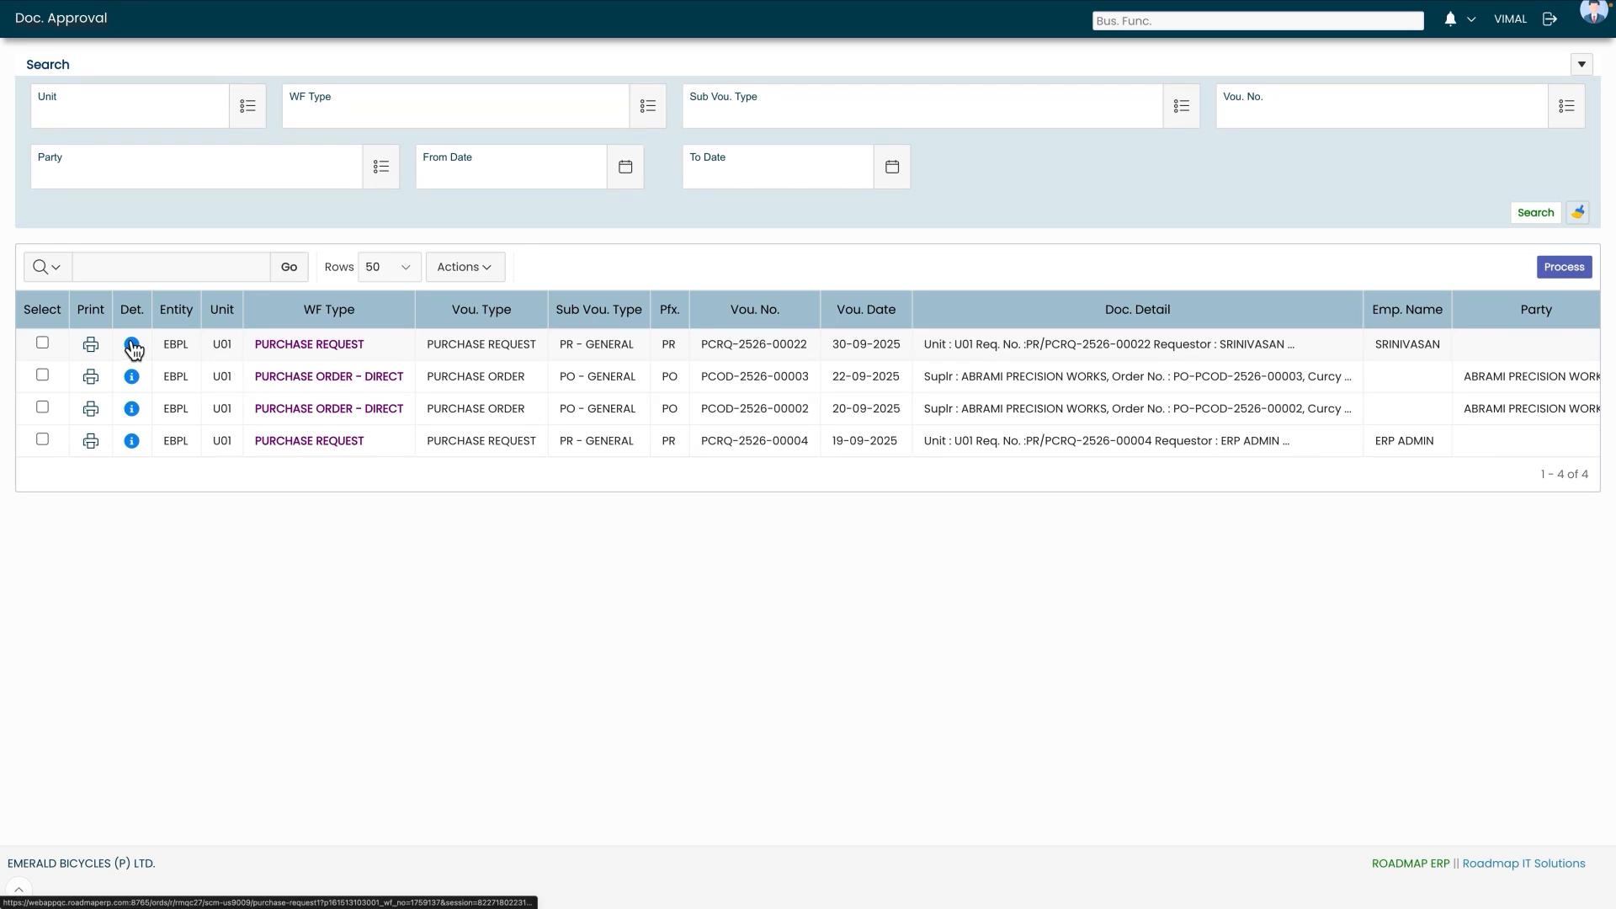
click(133, 347)
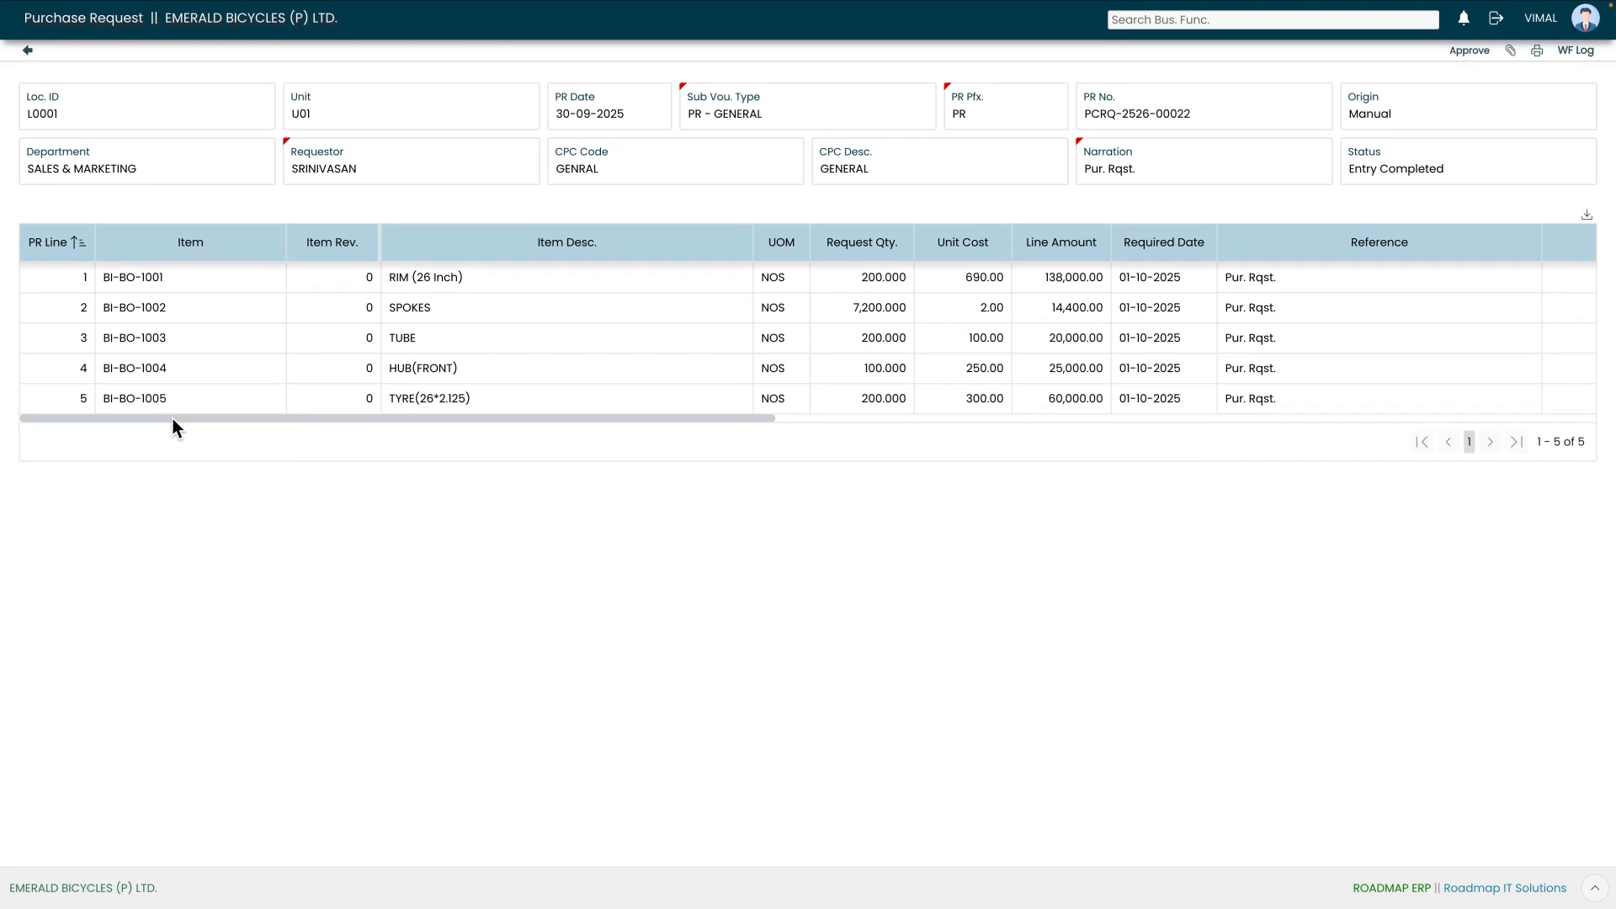
drag(173, 418, 483, 453)
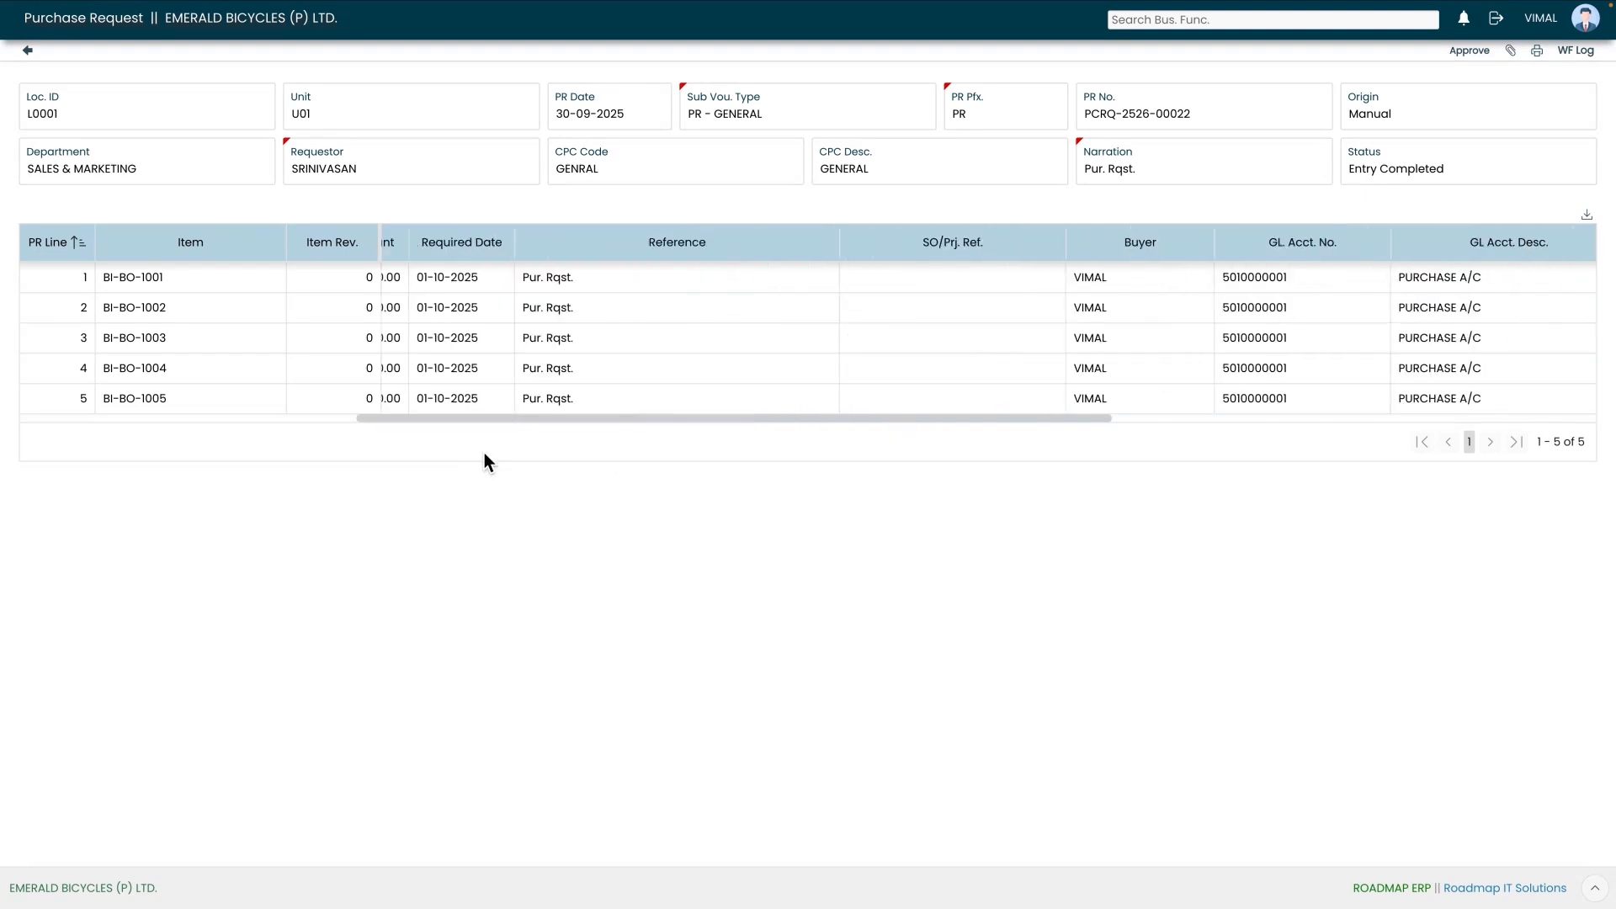
click(1469, 50)
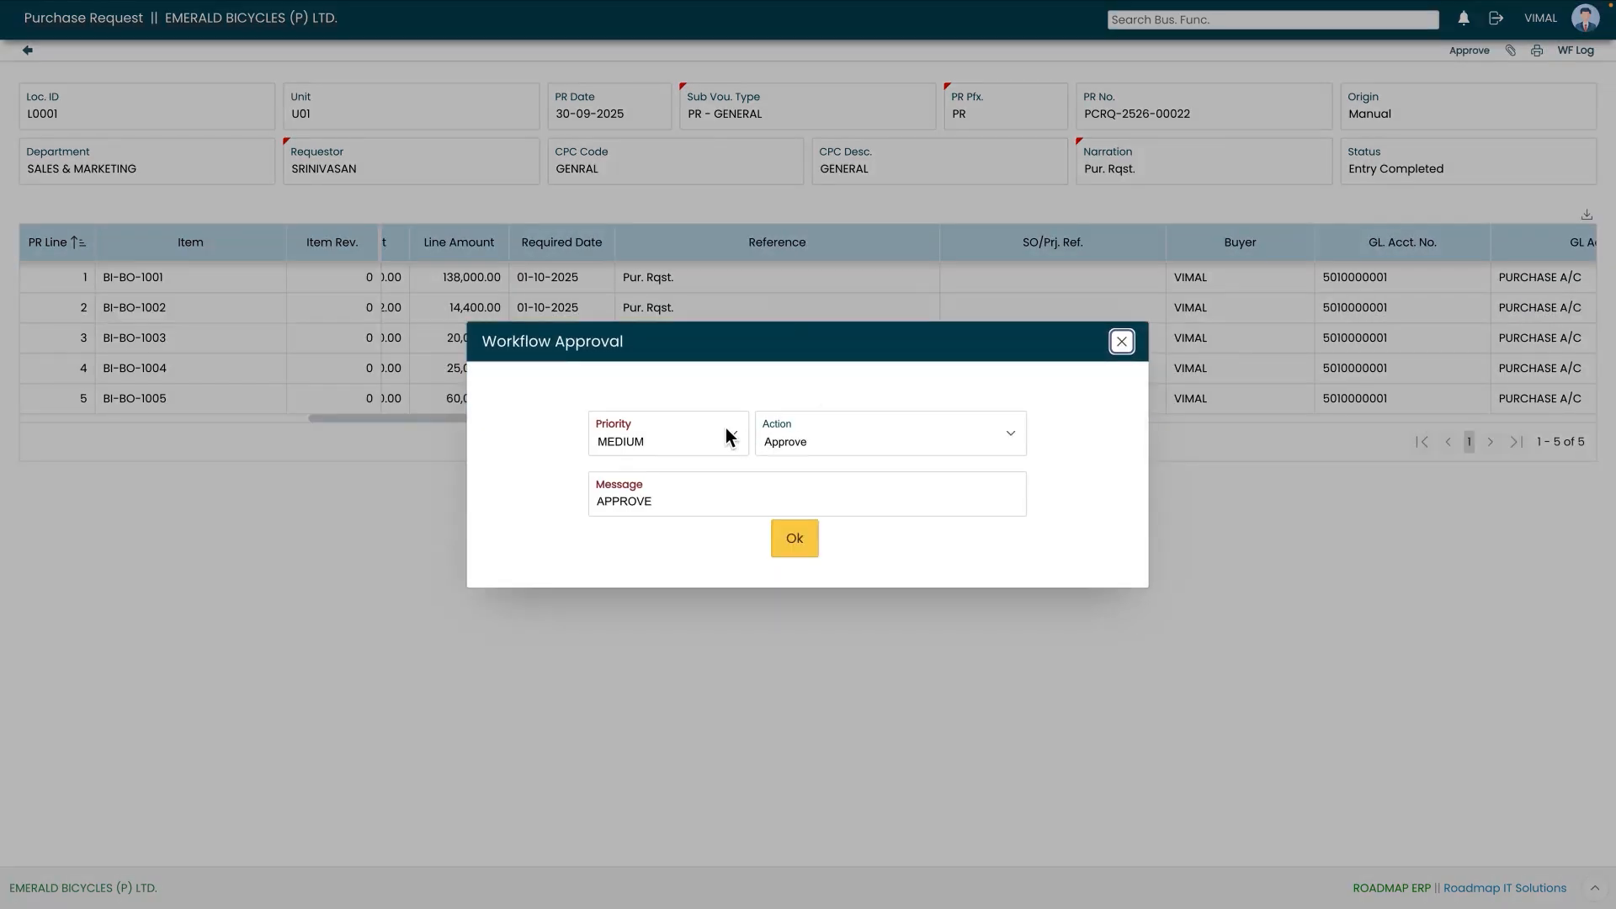
click(794, 546)
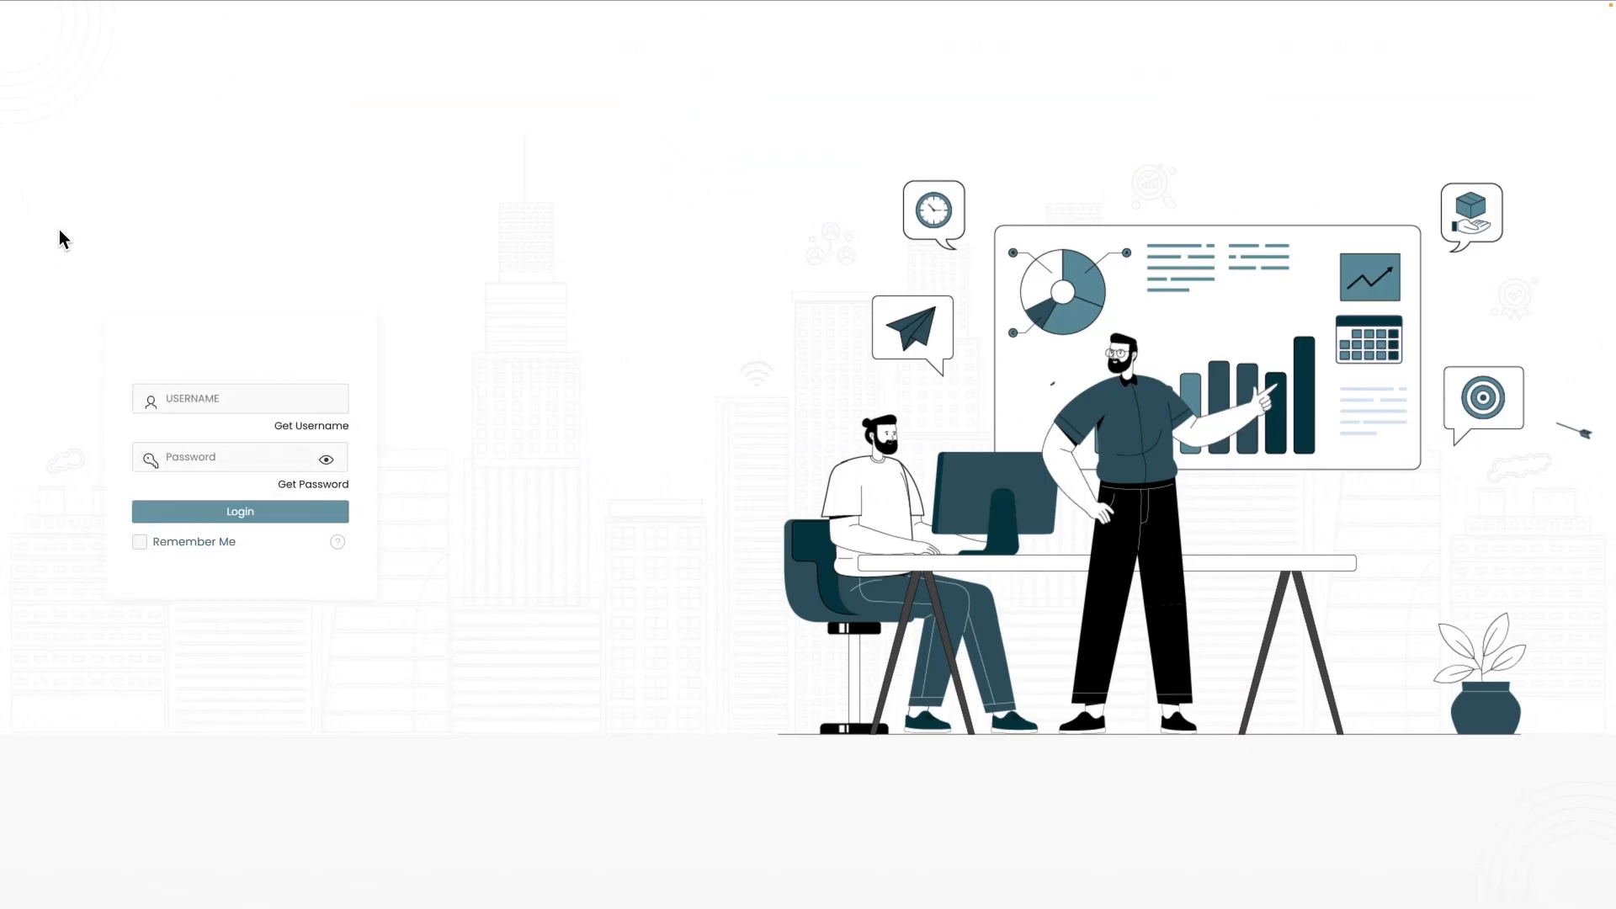
- Log in as the requesting purchase user with the saved username and password
click(264, 400)
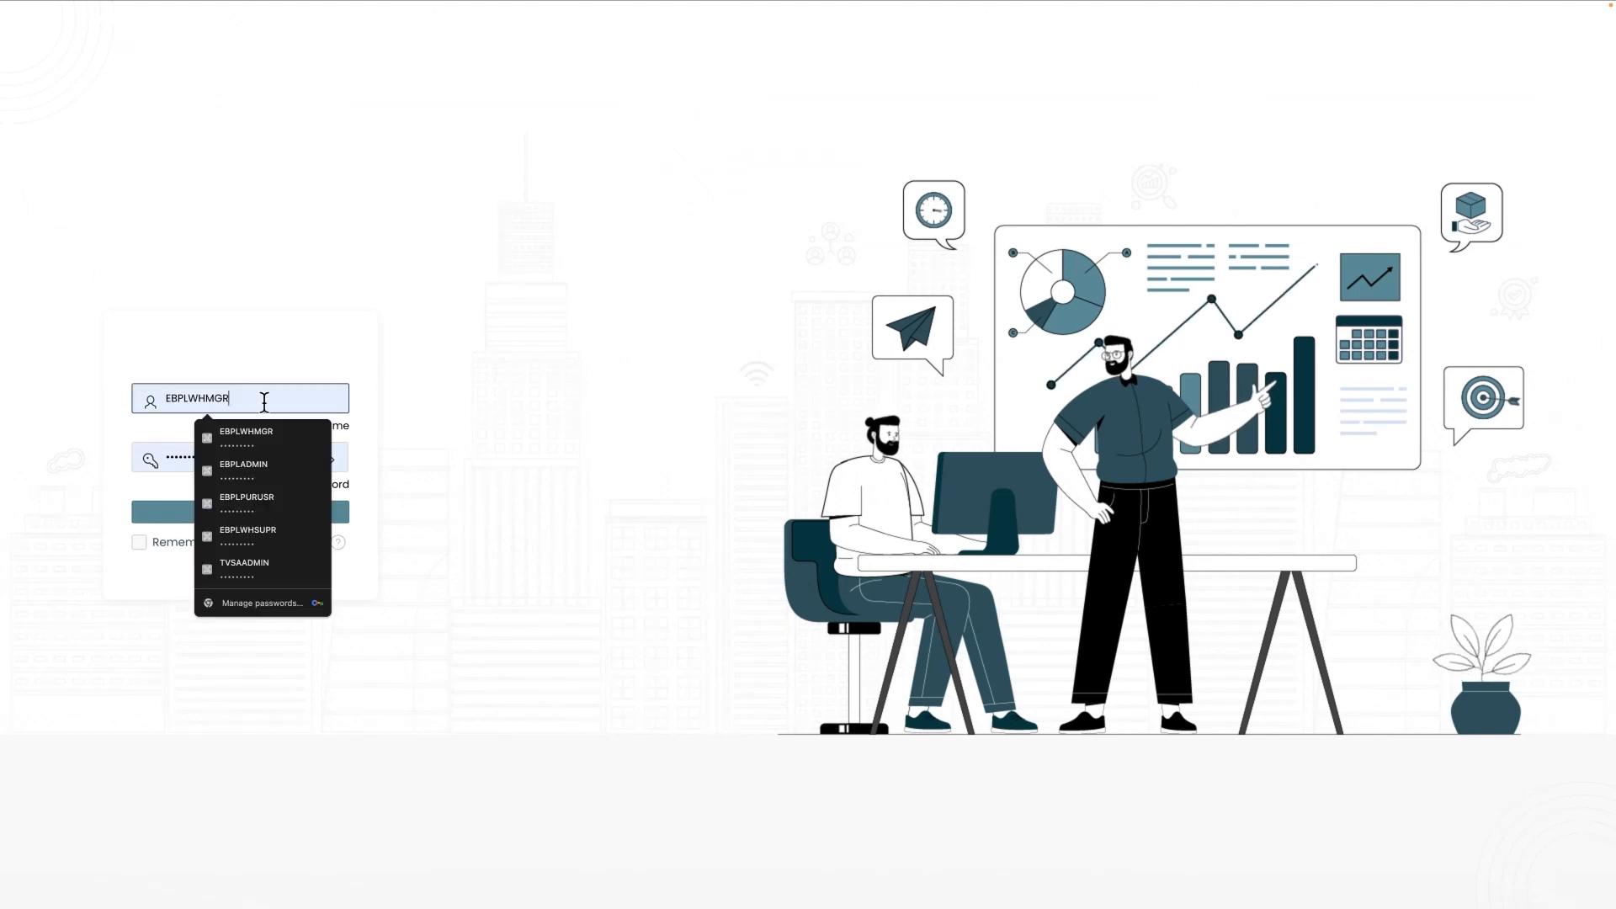
click(247, 503)
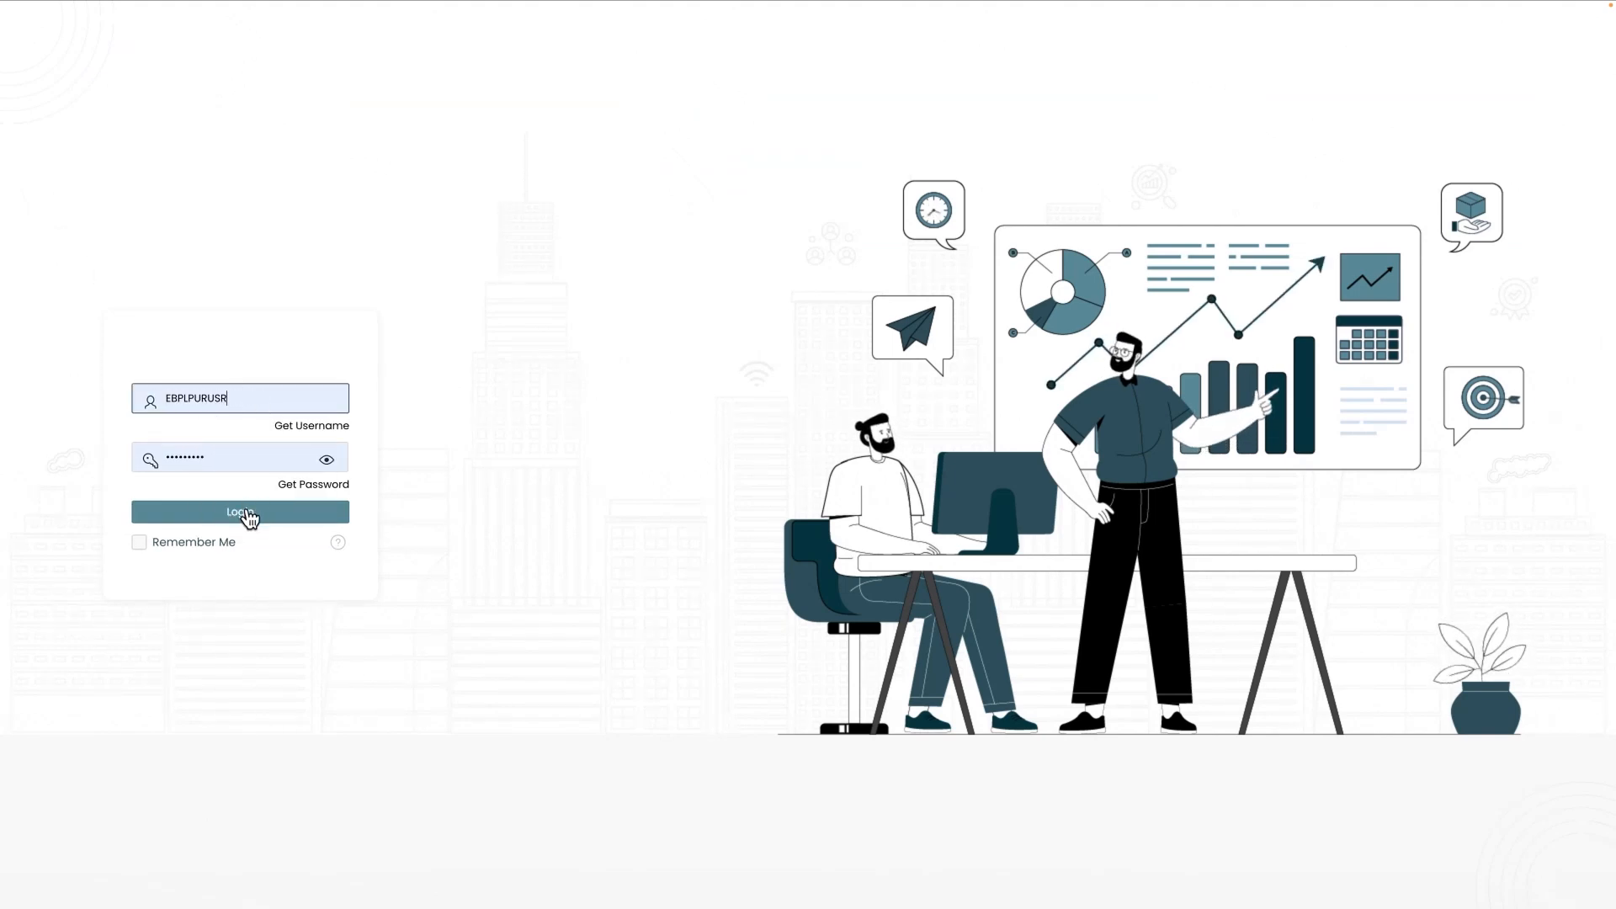
click(232, 515)
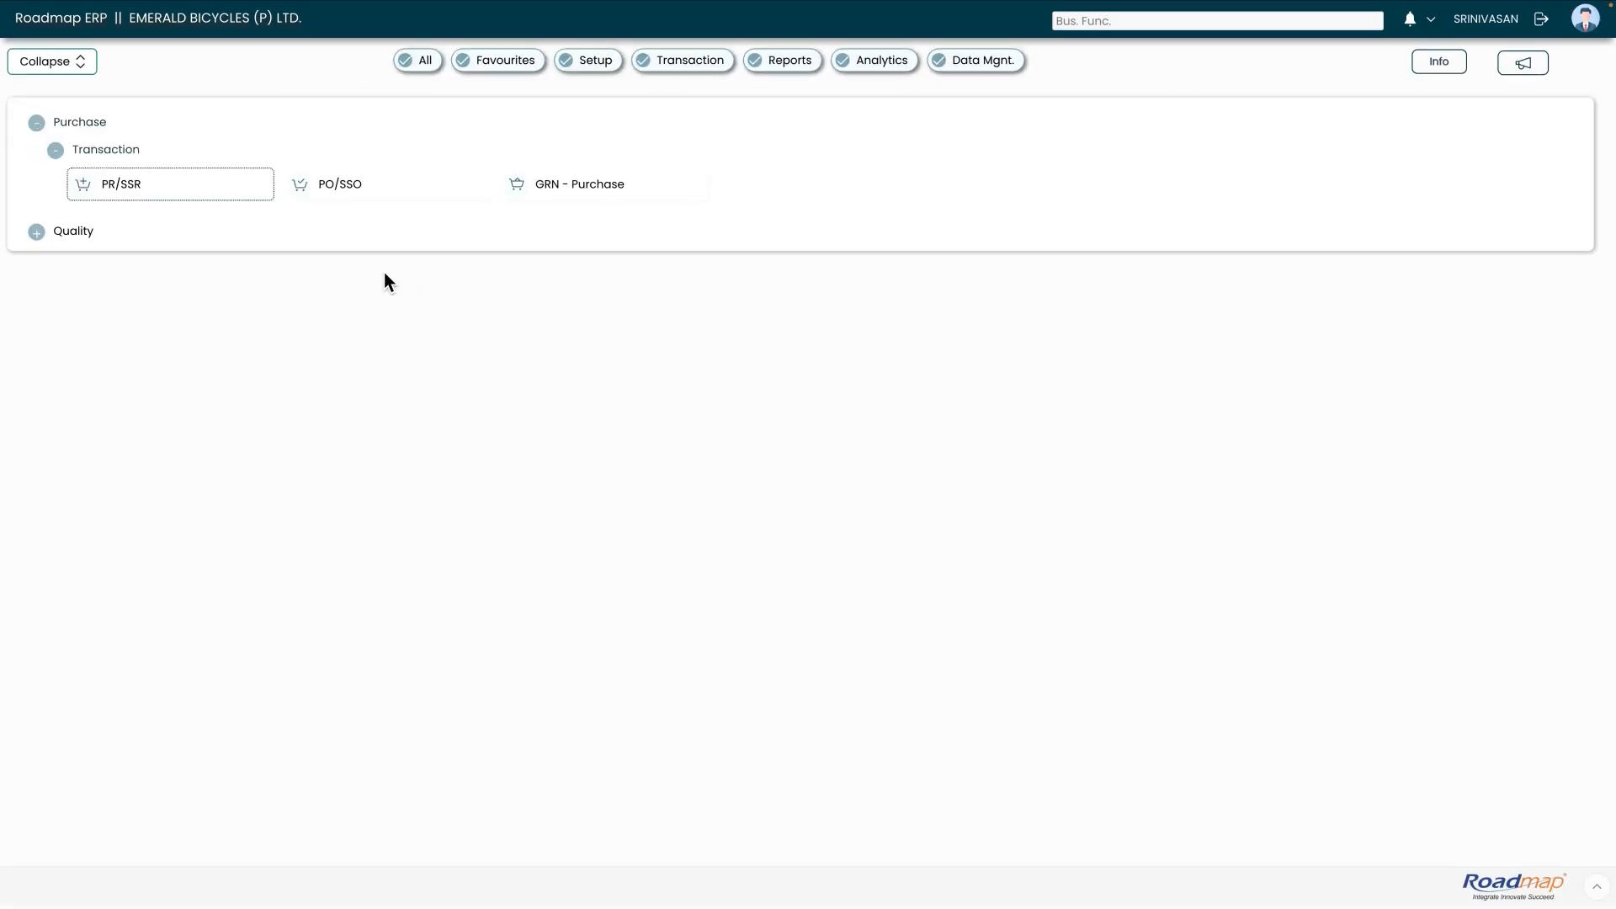
- Search the PR/SSR records for the purchase request whose number ends in 0022 and check the status of its lines
click(113, 187)
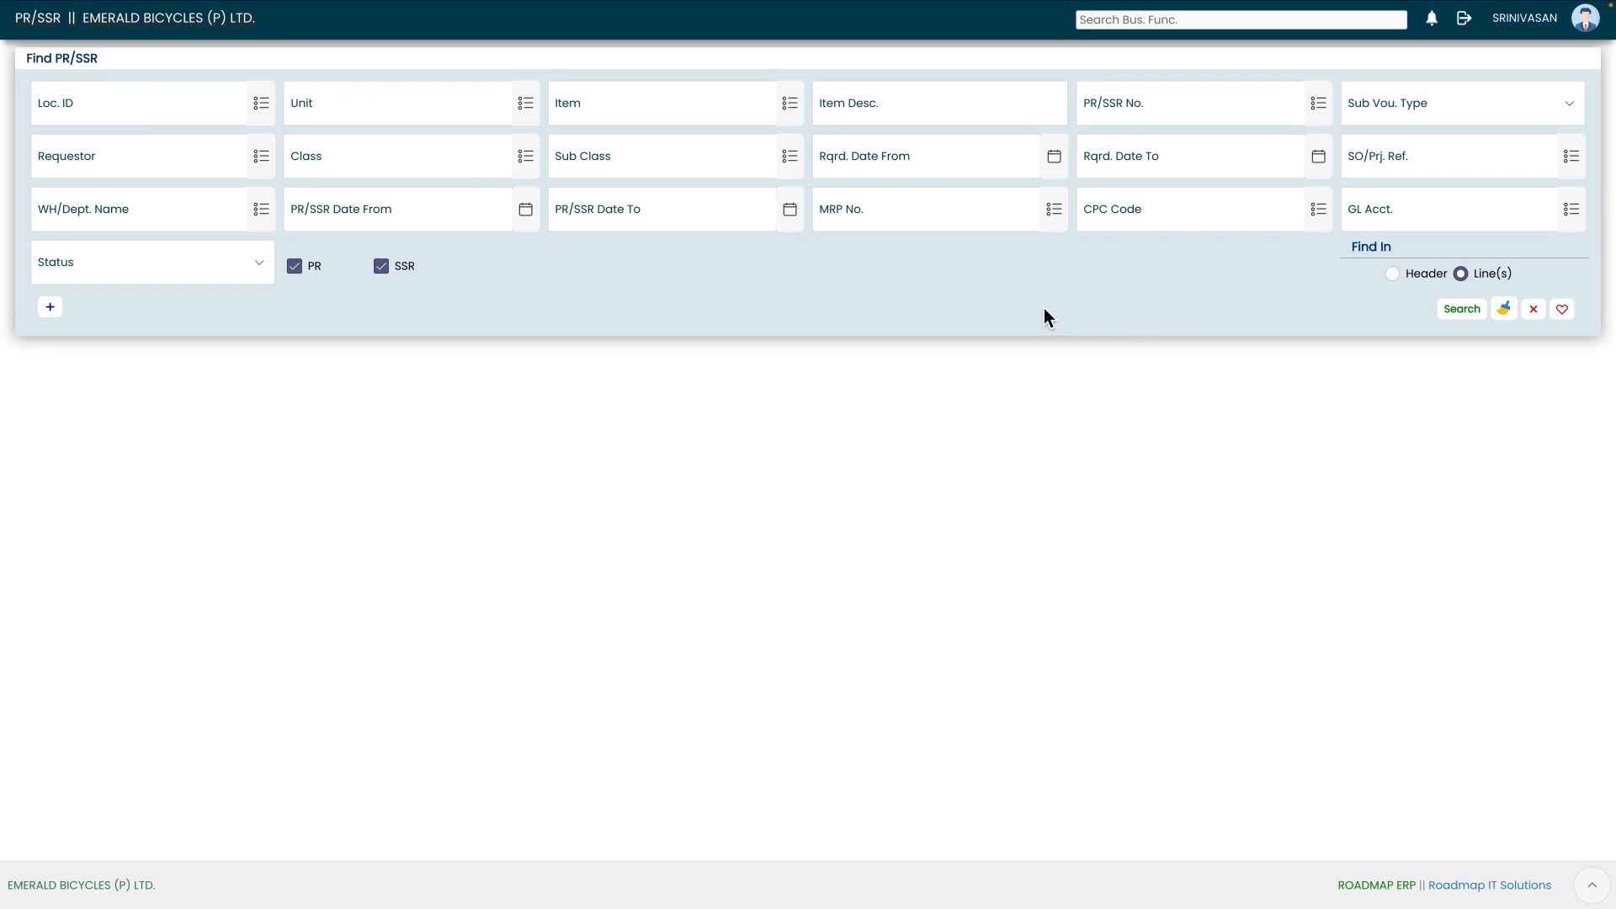
click(1317, 105)
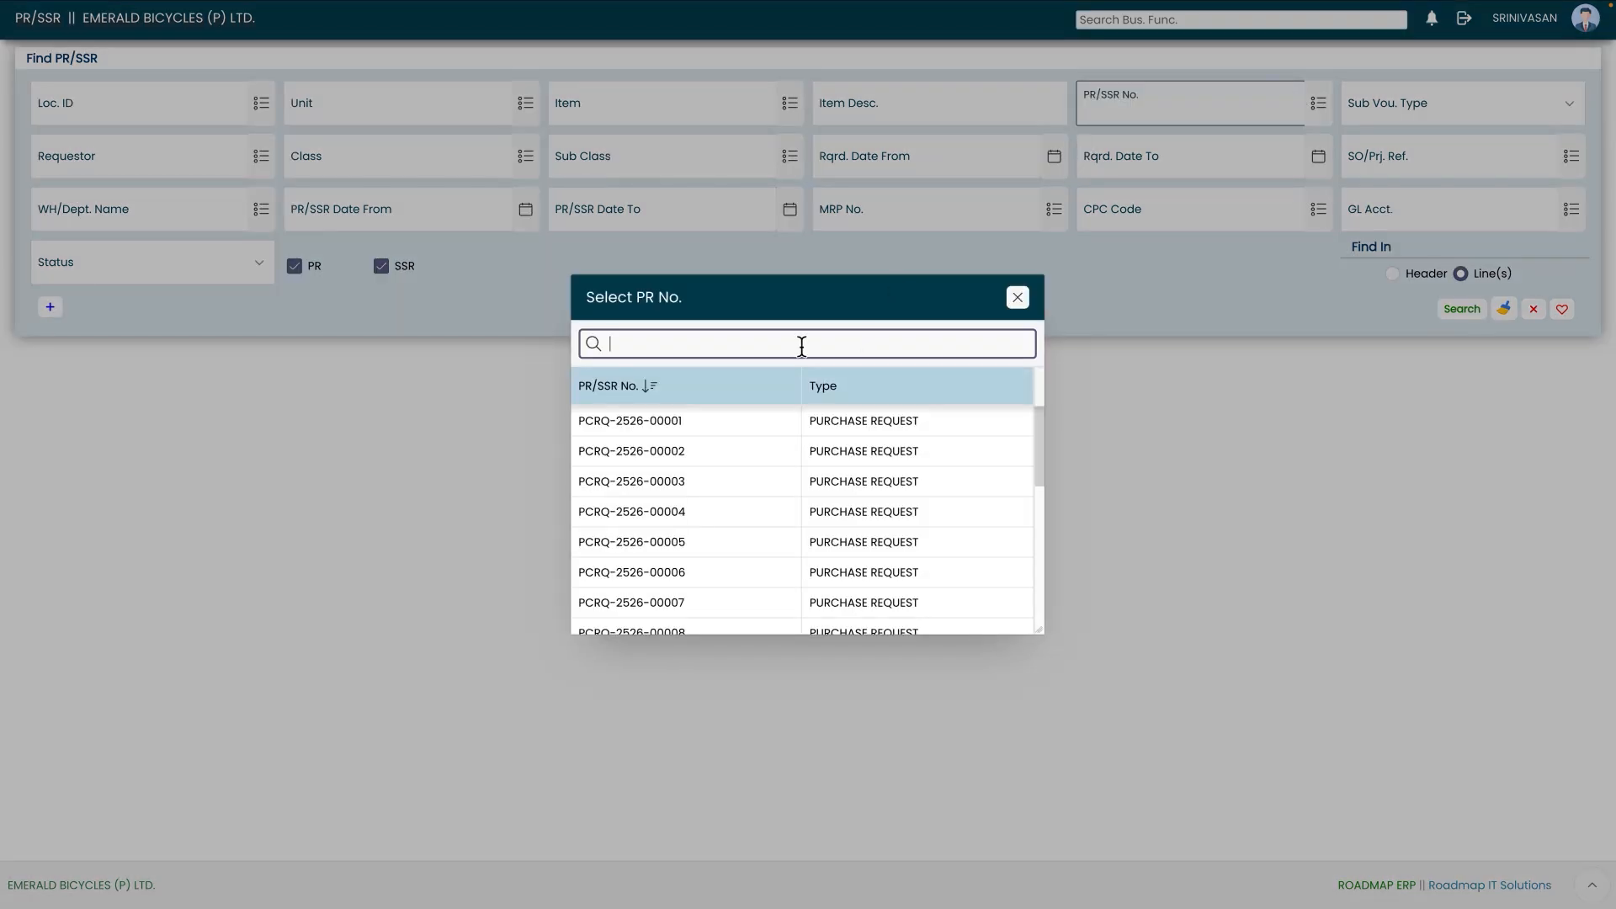
text(0022)
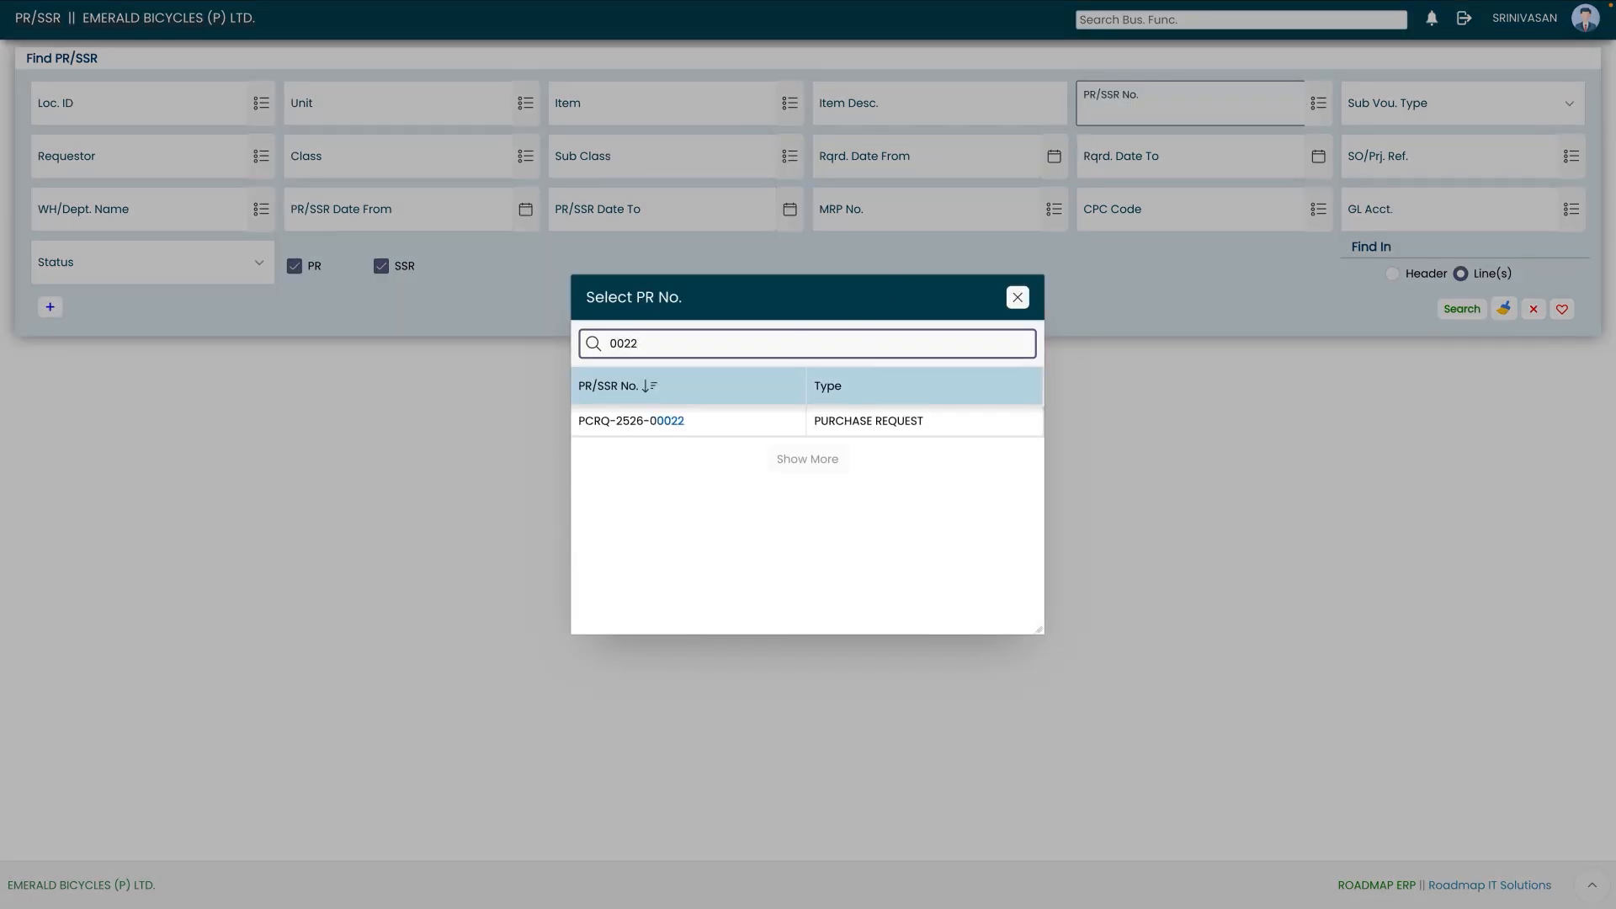
click(720, 429)
click(1461, 309)
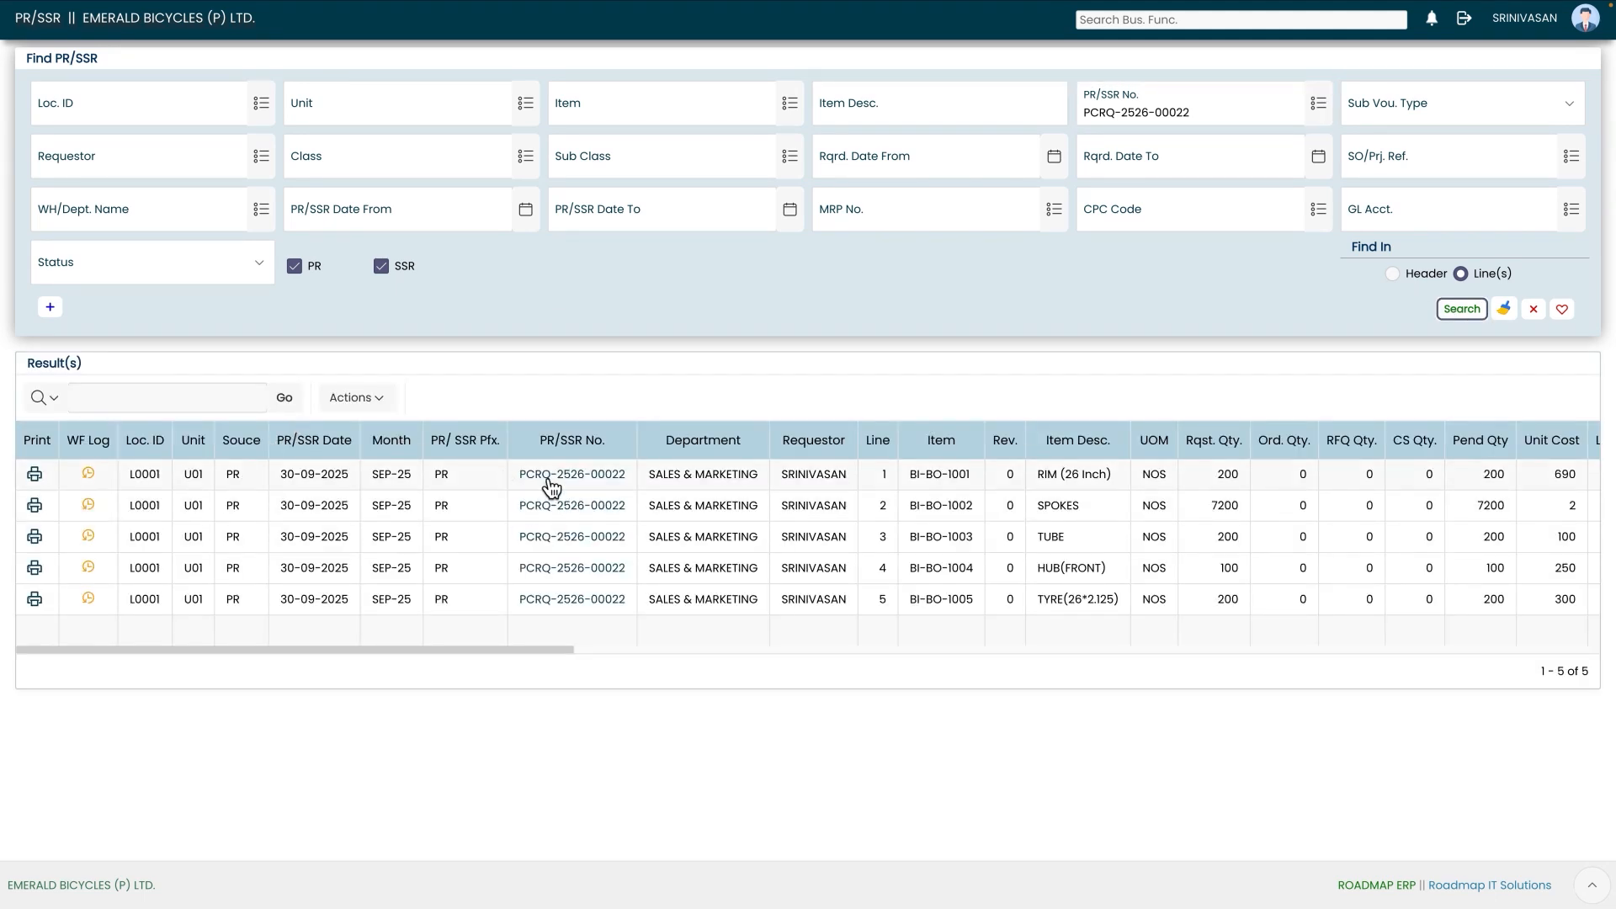
drag(497, 653, 1321, 648)
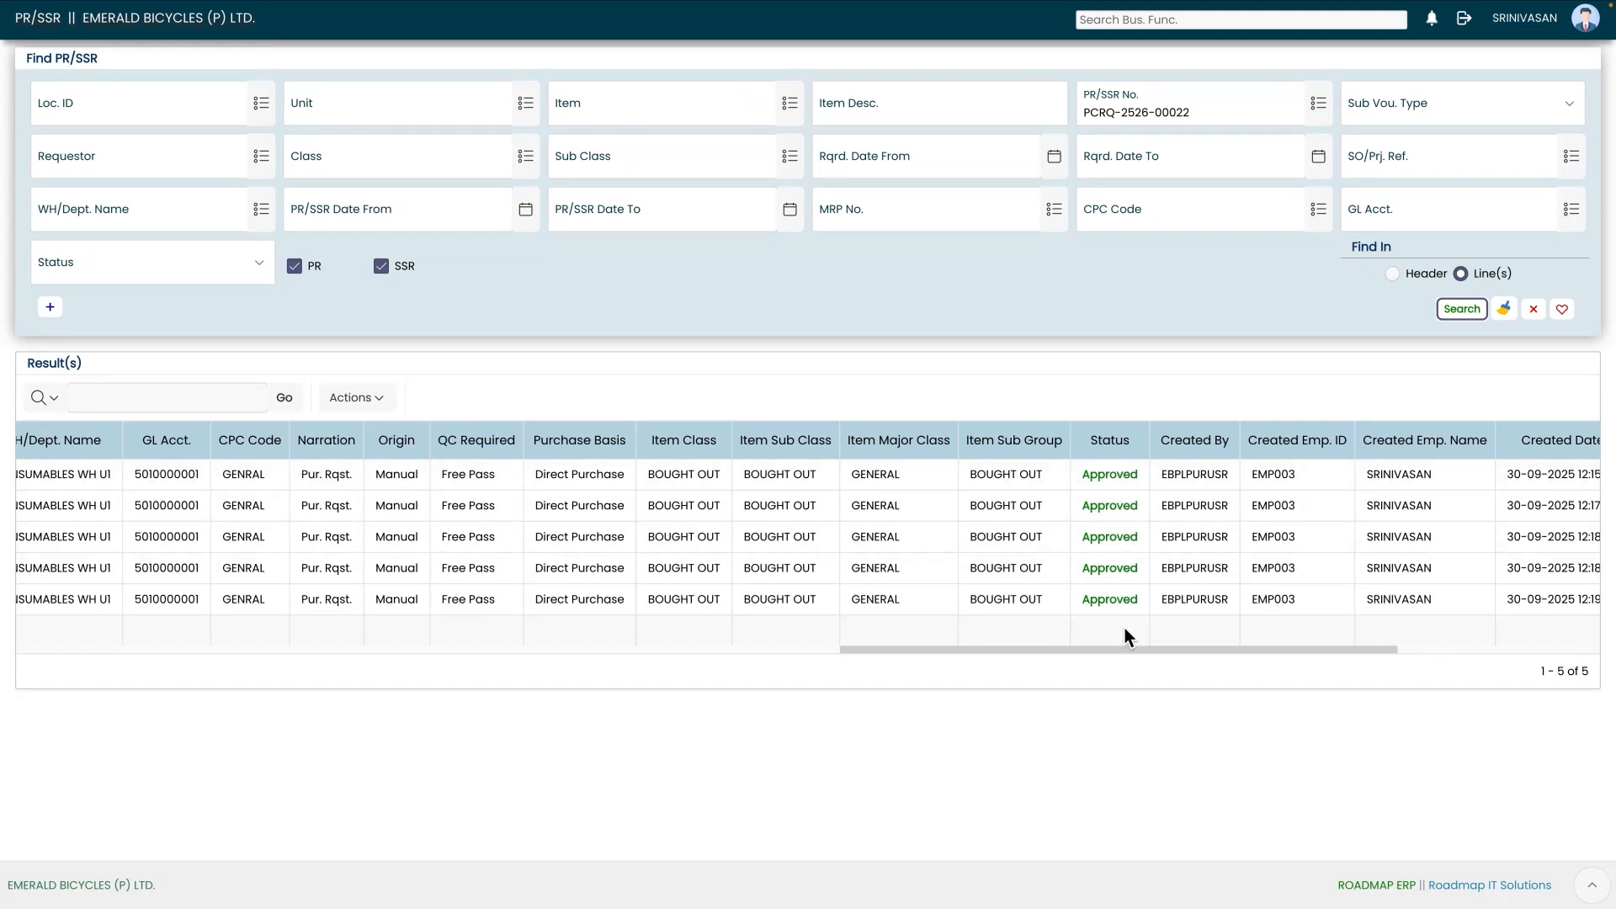
drag(1104, 651, 184, 632)
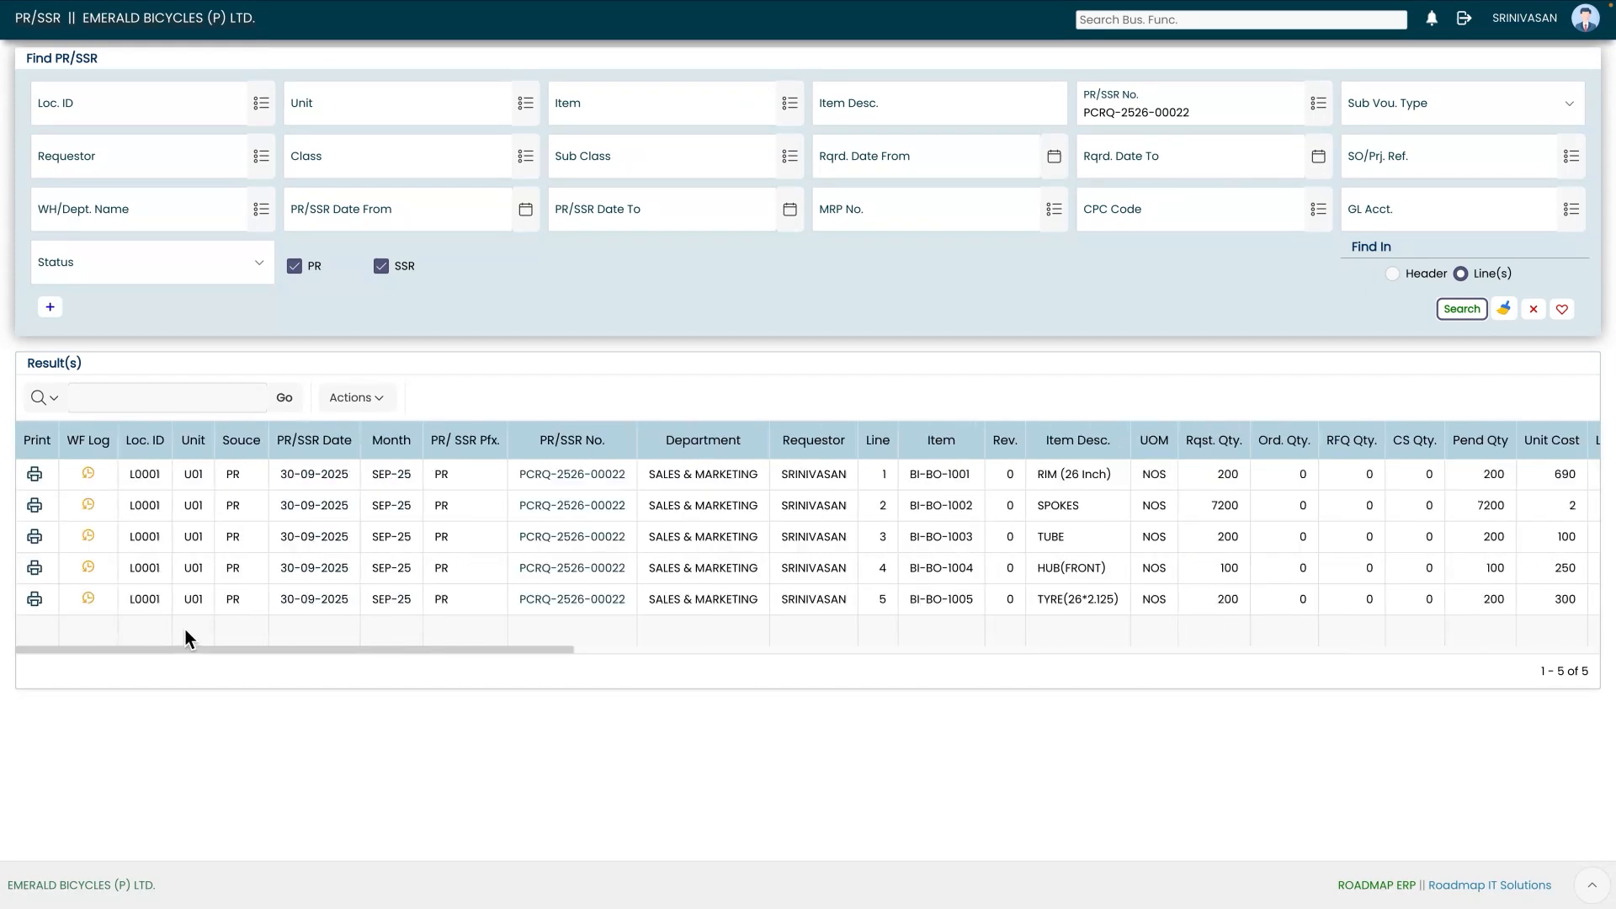
- Open the purchase request from the search results, examine its workflow history, and close the history
click(551, 474)
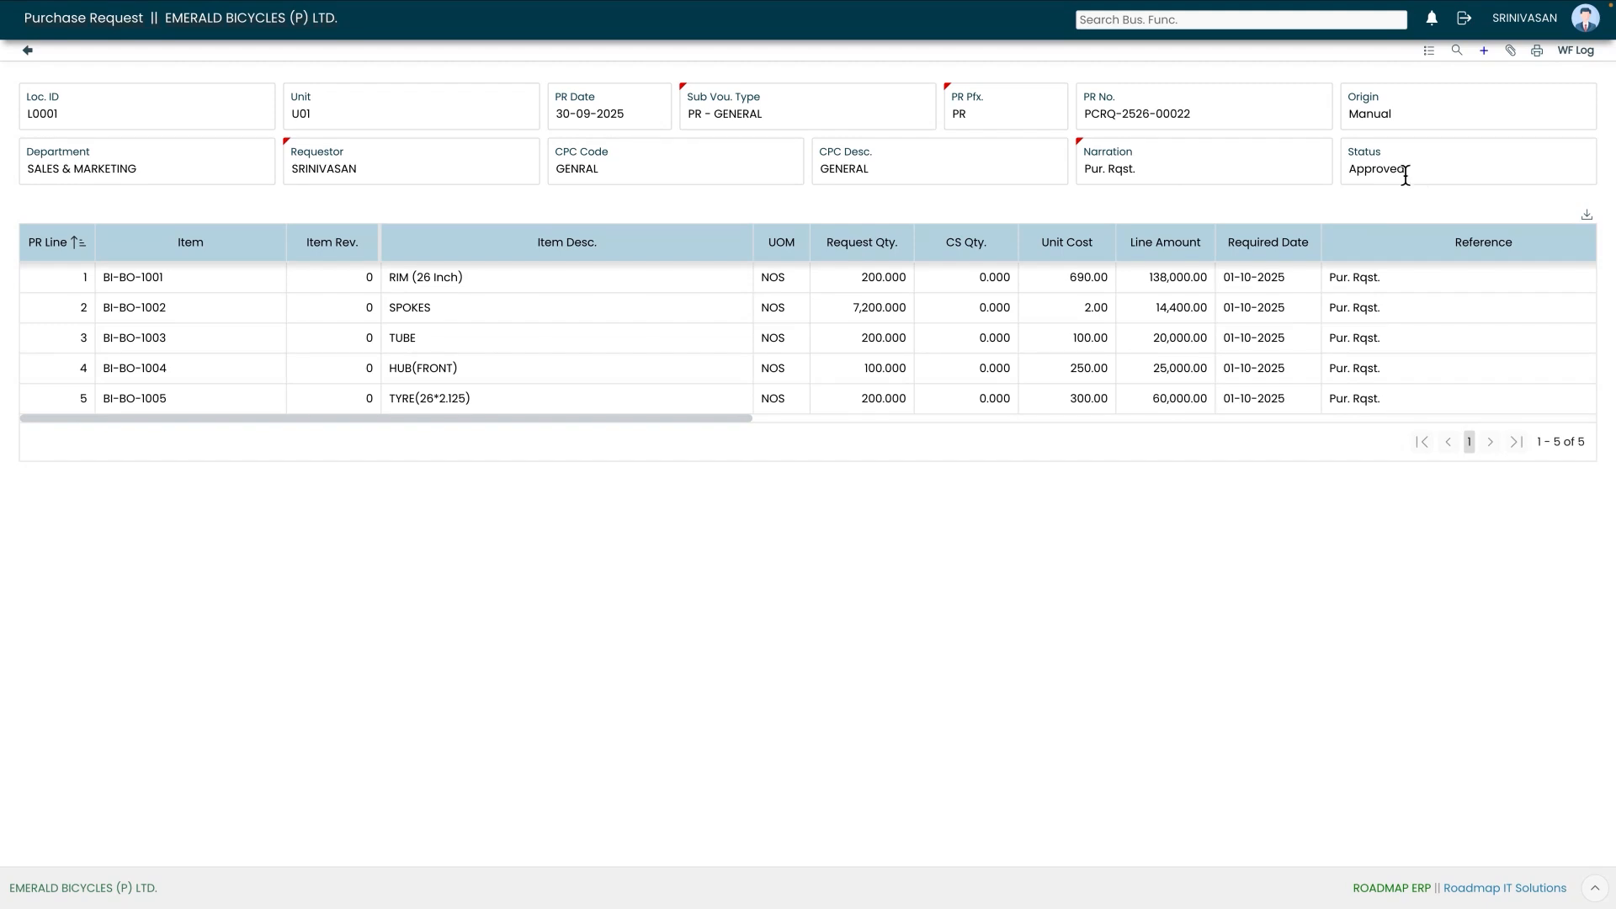
click(1575, 52)
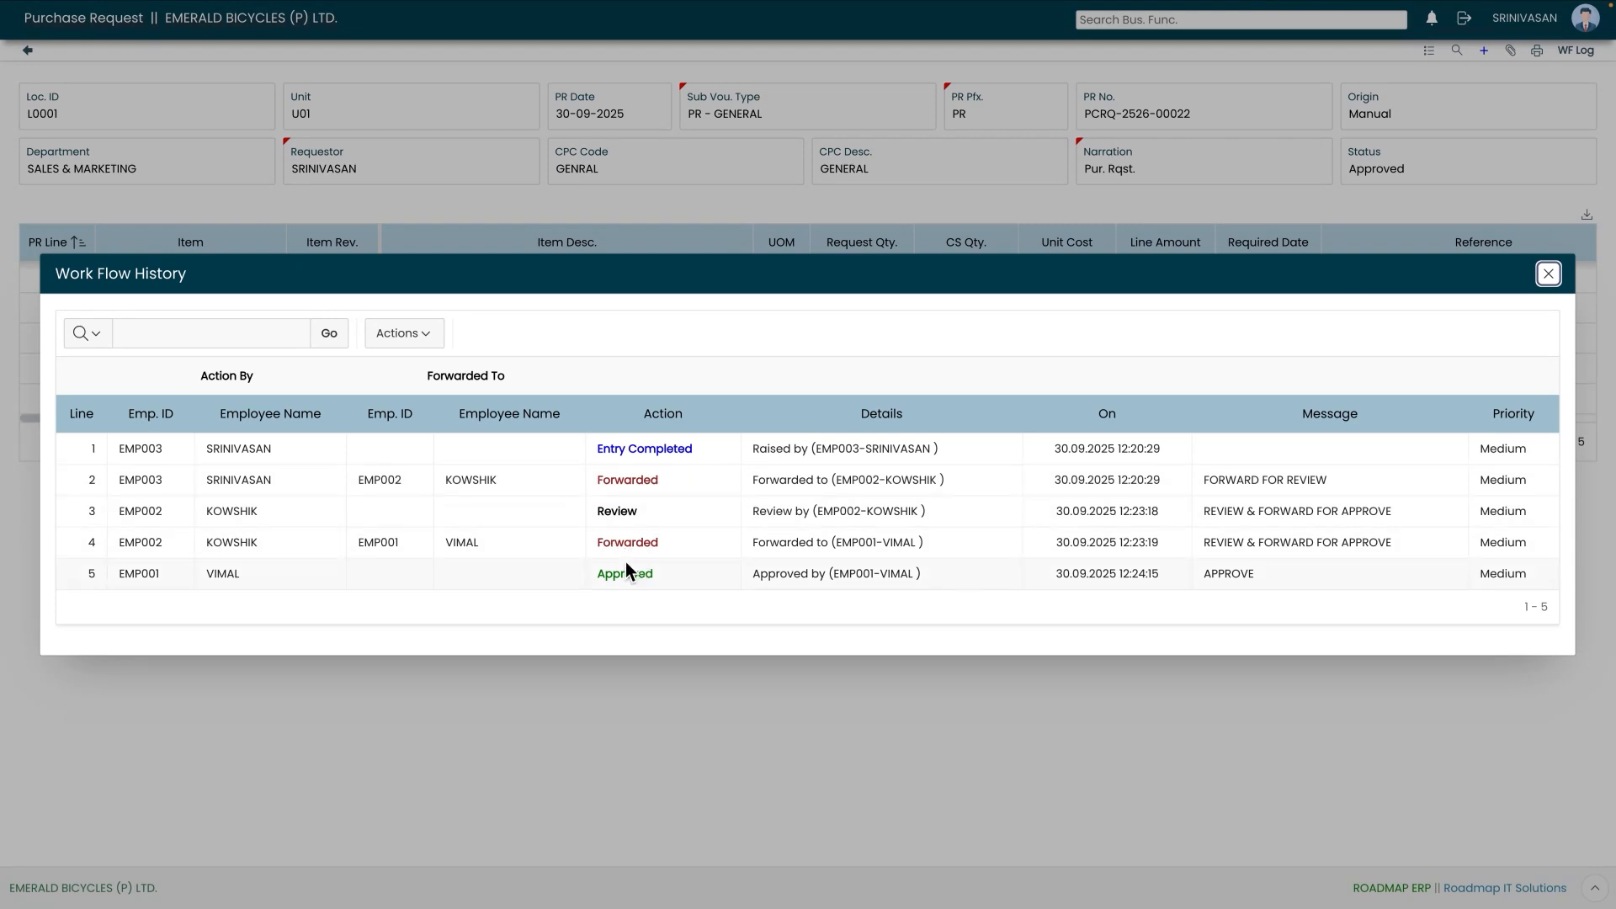
click(1547, 274)
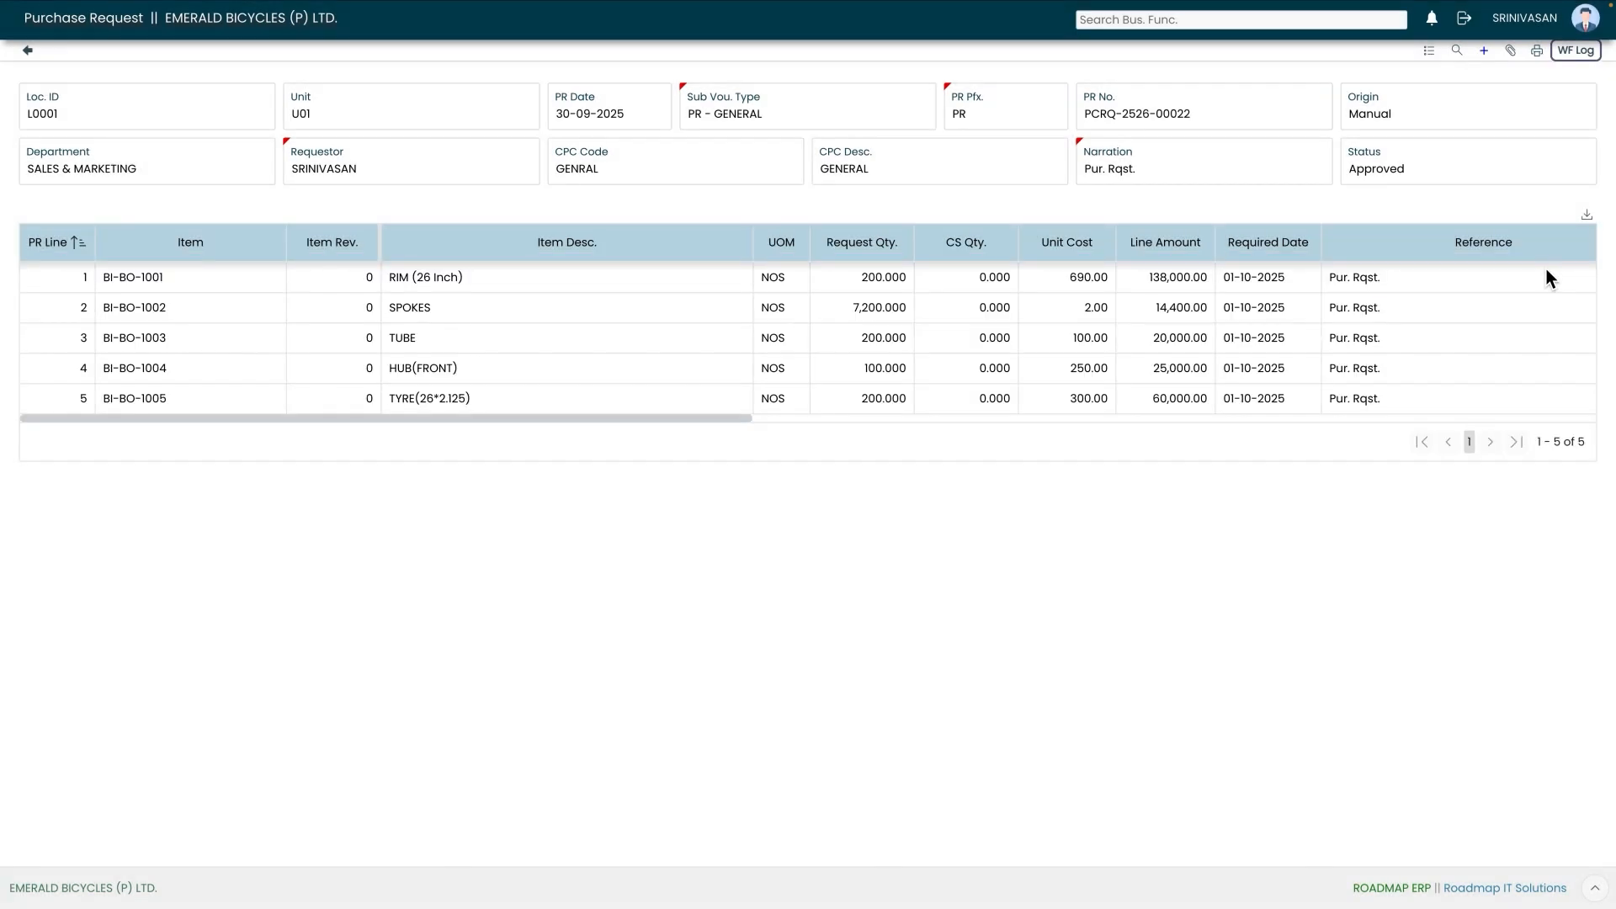